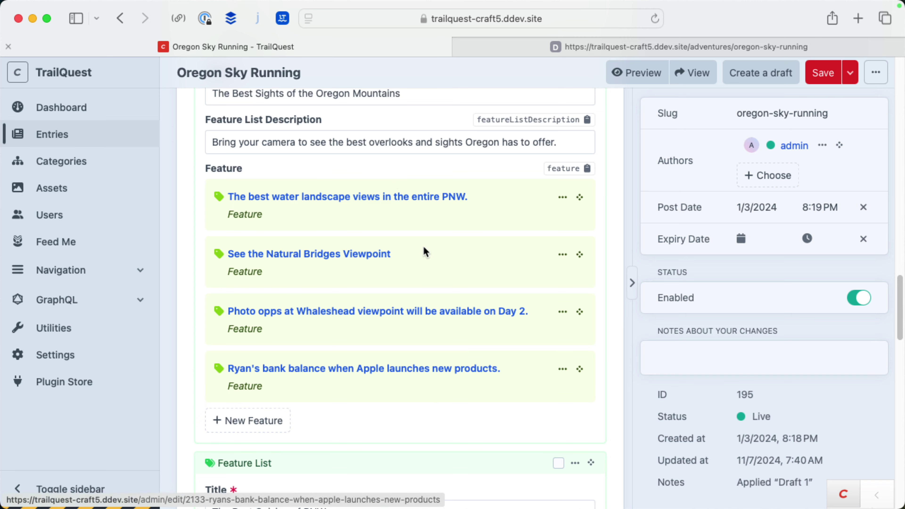
- Change the fourth Oregon Mountains sights feature's description to the person's full name followed by "will call you and give you advice." and save it
scroll(431, 255, "up", 10)
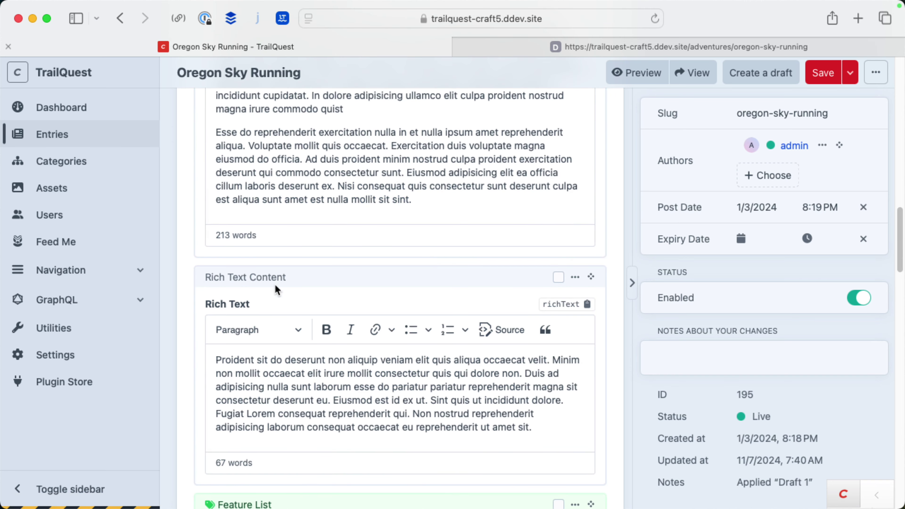
scroll(275, 284, "up", 5)
scroll(275, 284, "up", 15)
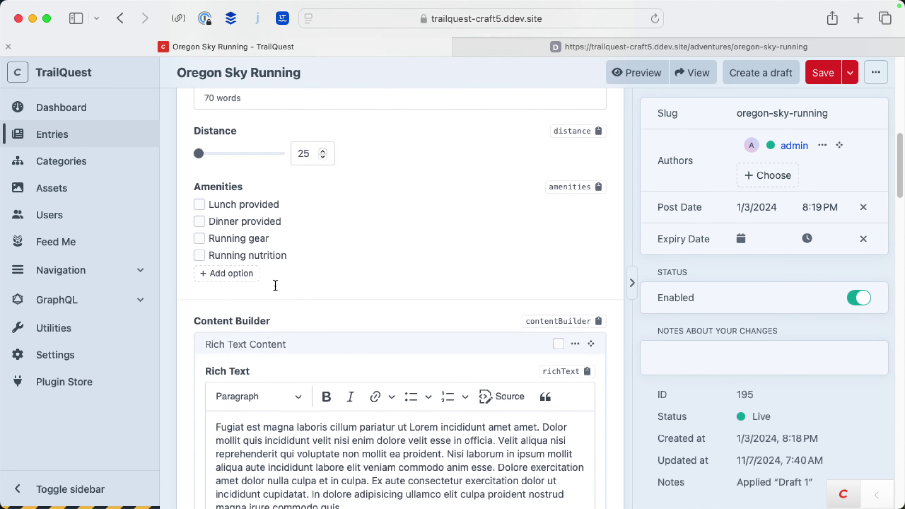
scroll(372, 346, "down", 15)
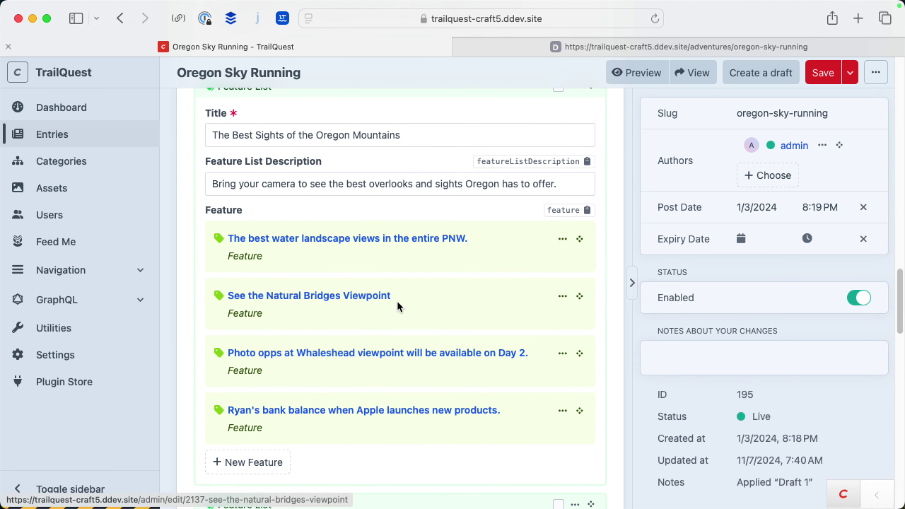
scroll(396, 300, "down", 3)
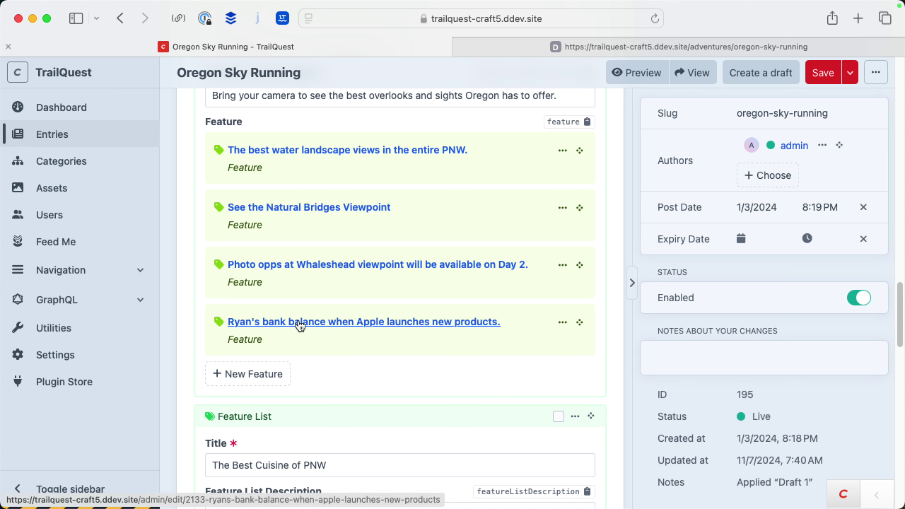
left_click(562, 325)
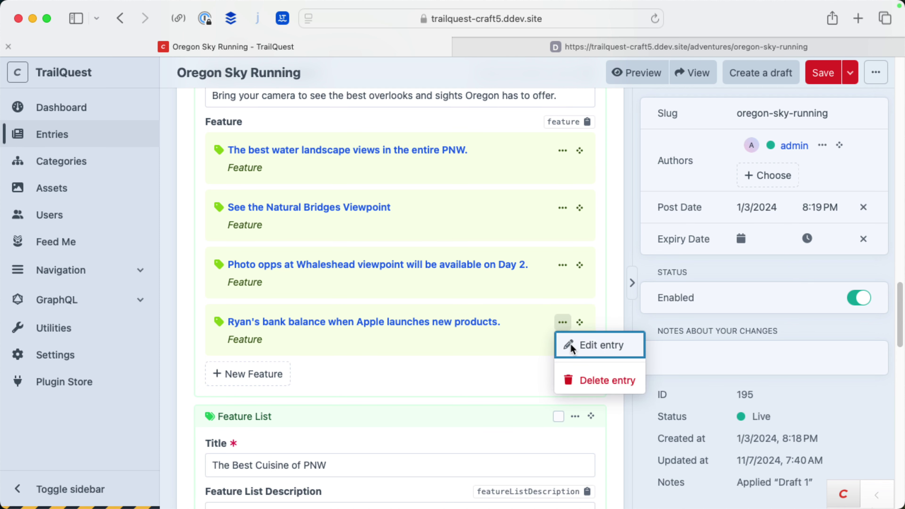
left_click(570, 345)
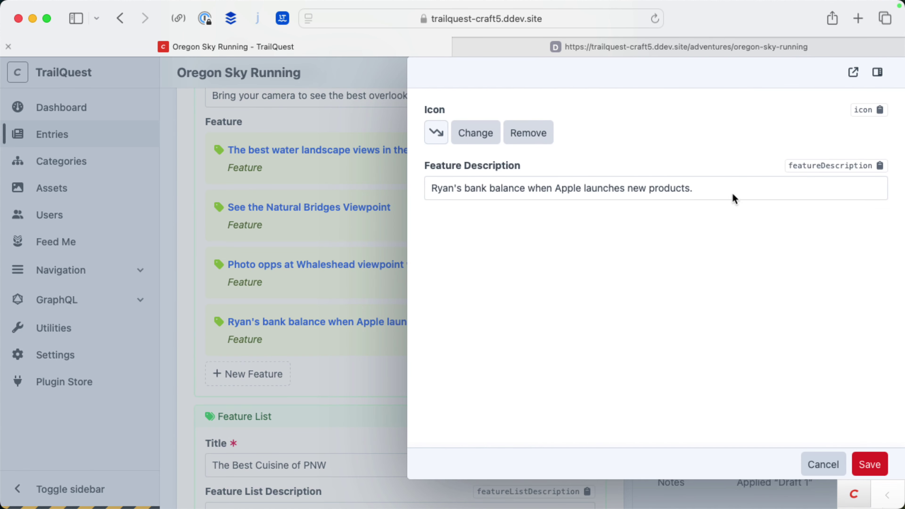
left_click(752, 190)
triple_click(752, 189)
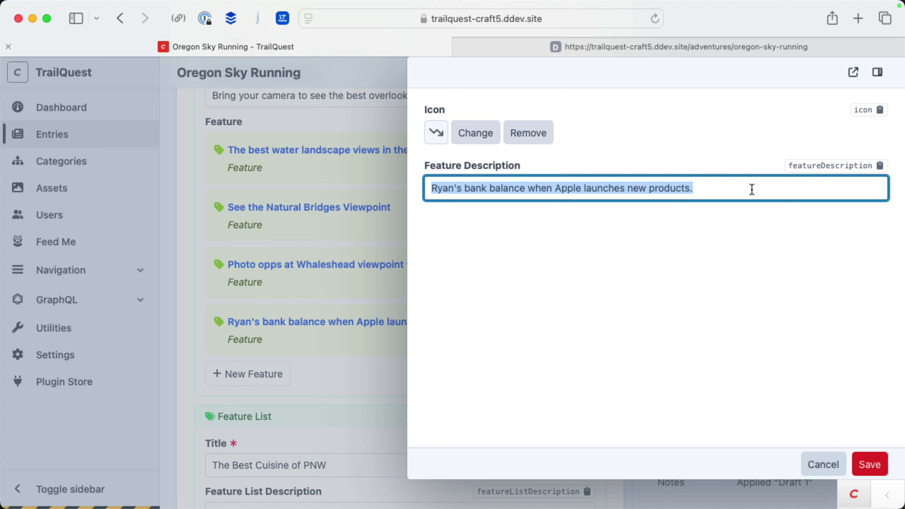
type("A")
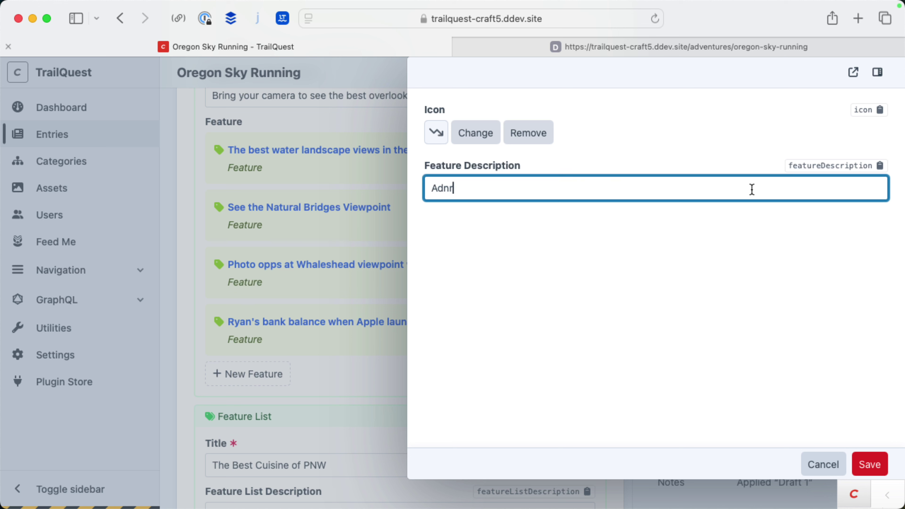
type("ndrew WElch will call you")
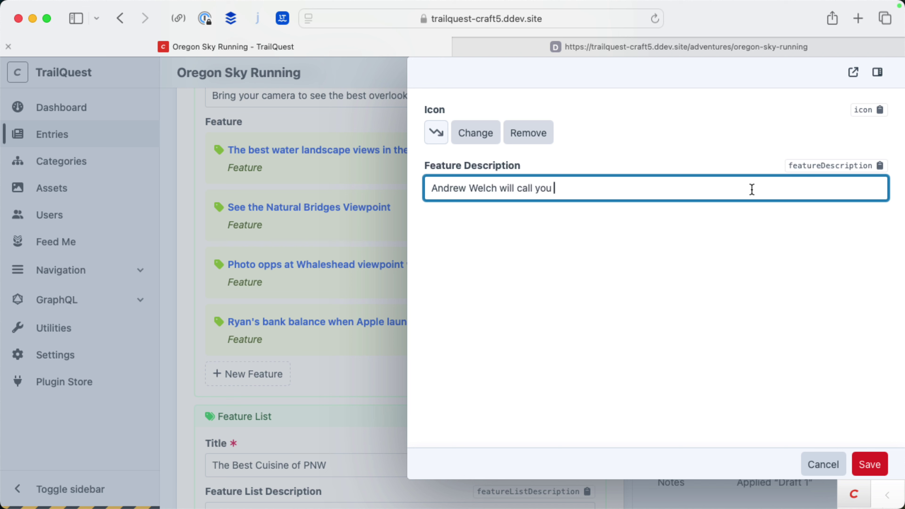
type(" and give you advice.")
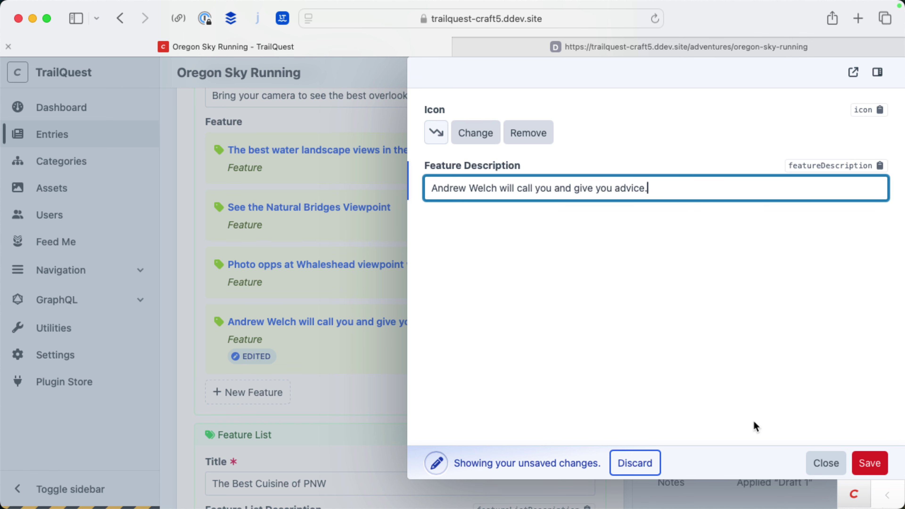
left_click(869, 462)
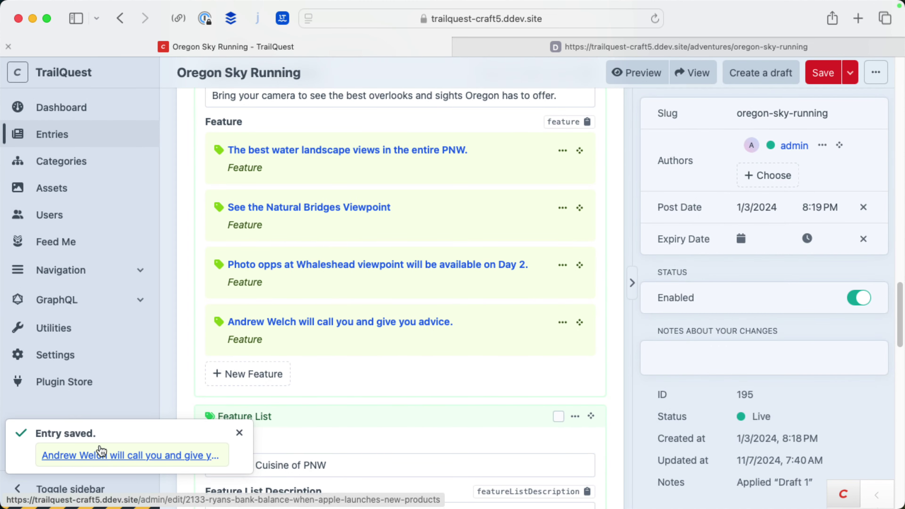
- View the Oregon Sky Running entry on the live site and check the fourth feature under The Best Sights of the Oregon Mountains
scroll(433, 285, "up", 15)
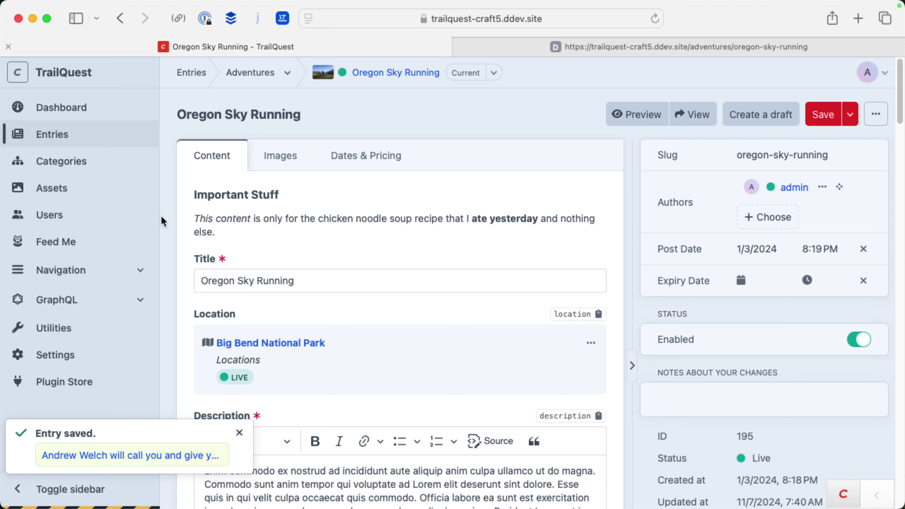
left_click(687, 115)
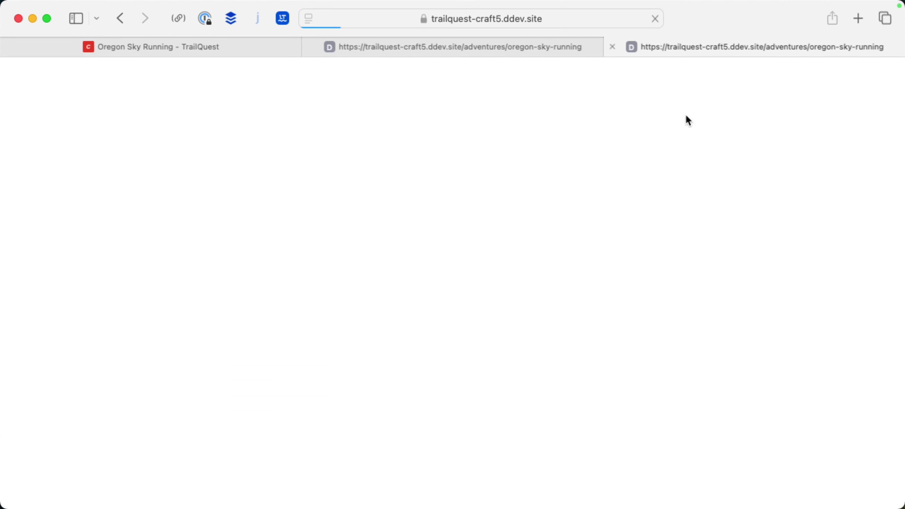
scroll(286, 358, "down", 15)
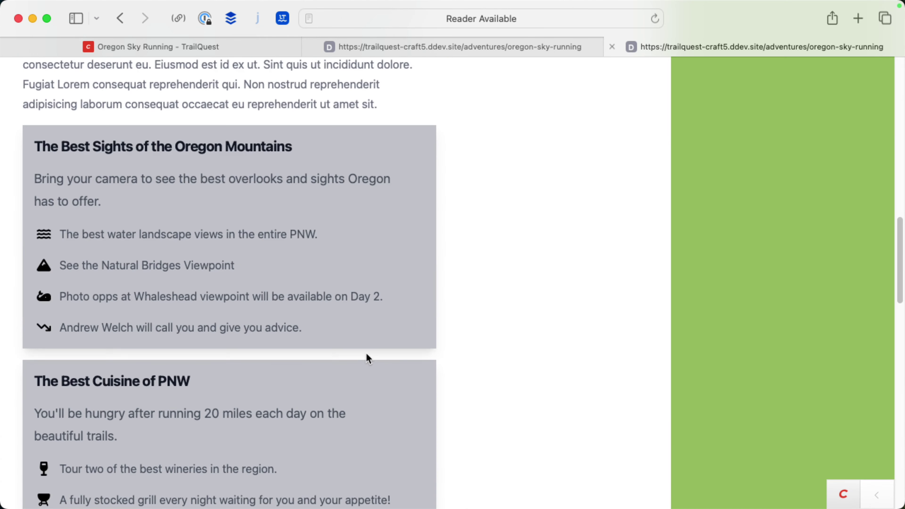
scroll(402, 358, "down", 10)
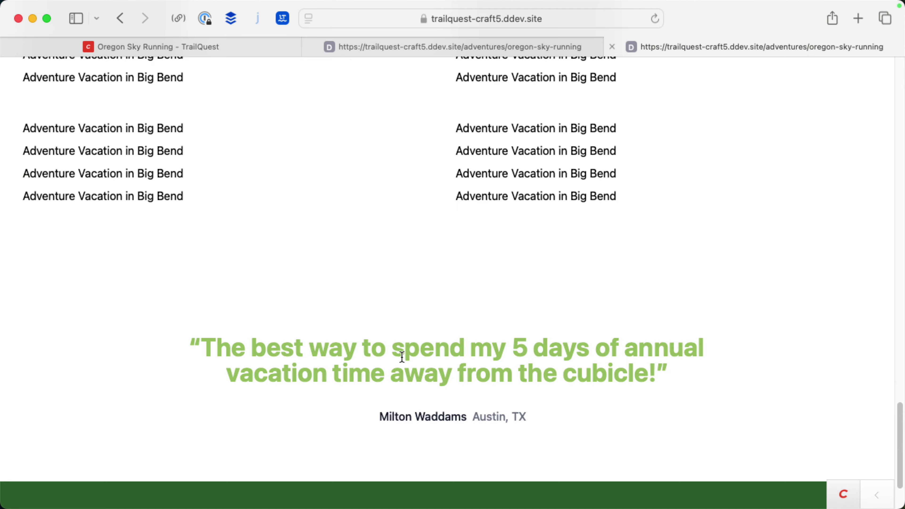
scroll(401, 359, "up", 10)
scroll(402, 358, "up", 15)
scroll(400, 354, "down", 8)
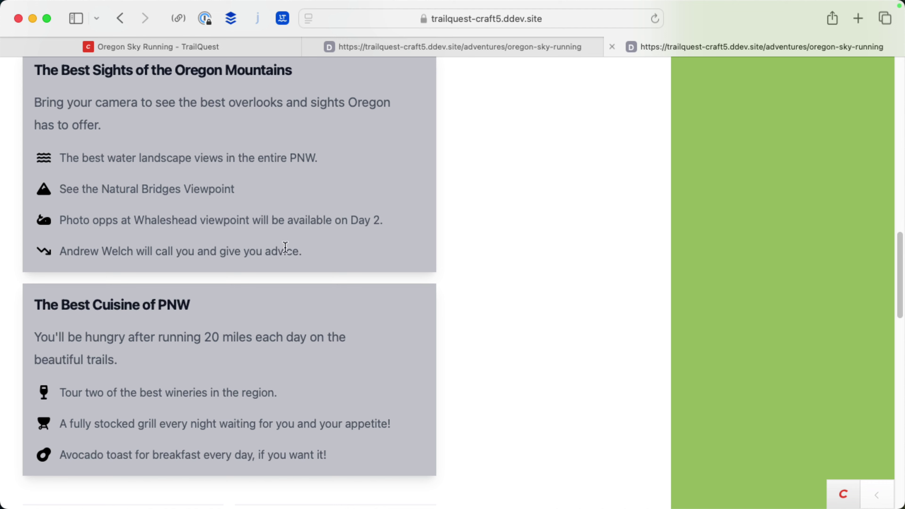
- Return to the entry editor, append "edit" to the description of the fourth Oregon Mountains sights feature, and save it
left_click(232, 48)
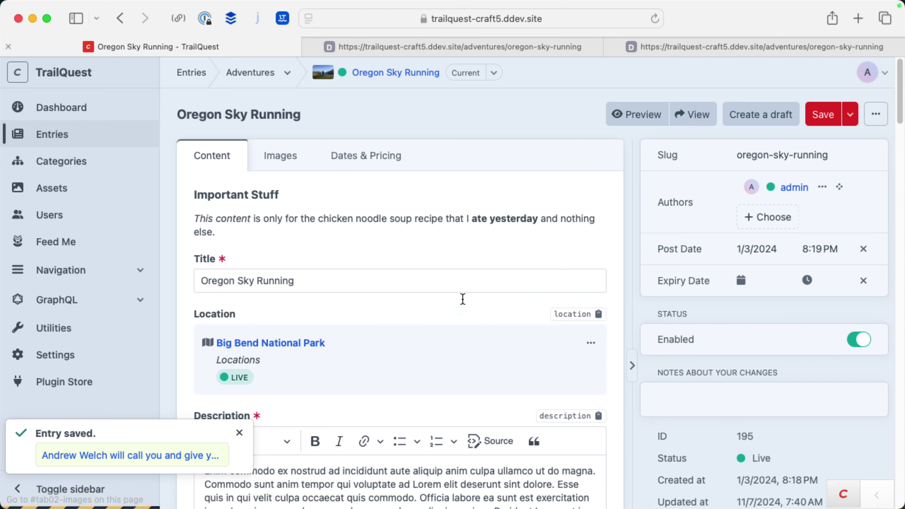
scroll(463, 303, "down", 10)
scroll(463, 314, "down", 10)
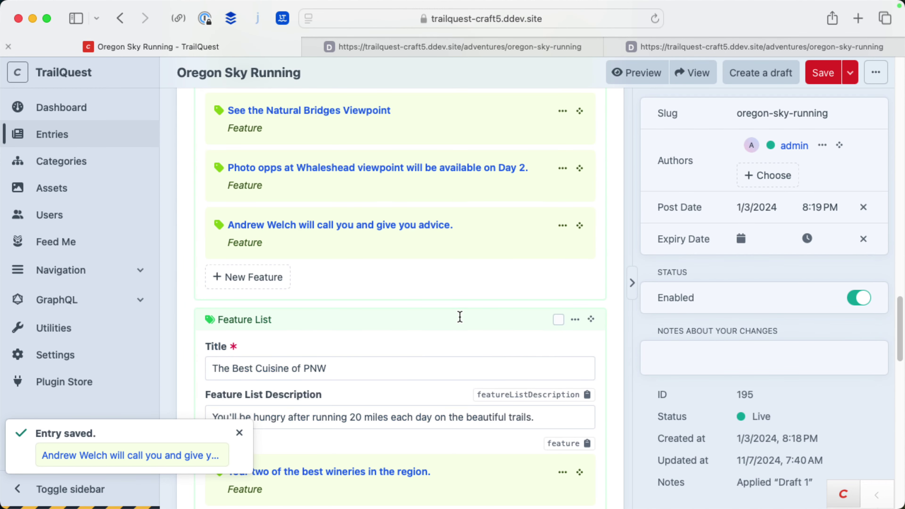
left_click(563, 225)
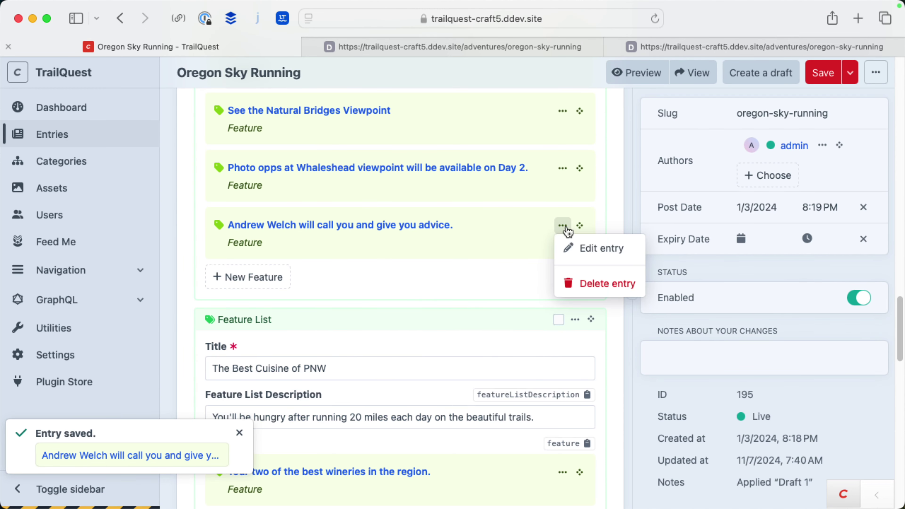
left_click(571, 248)
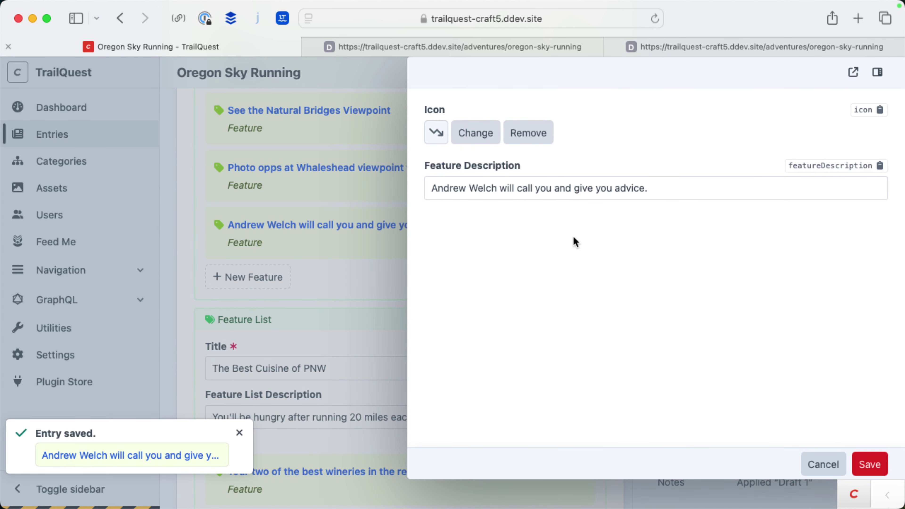
left_click(632, 187)
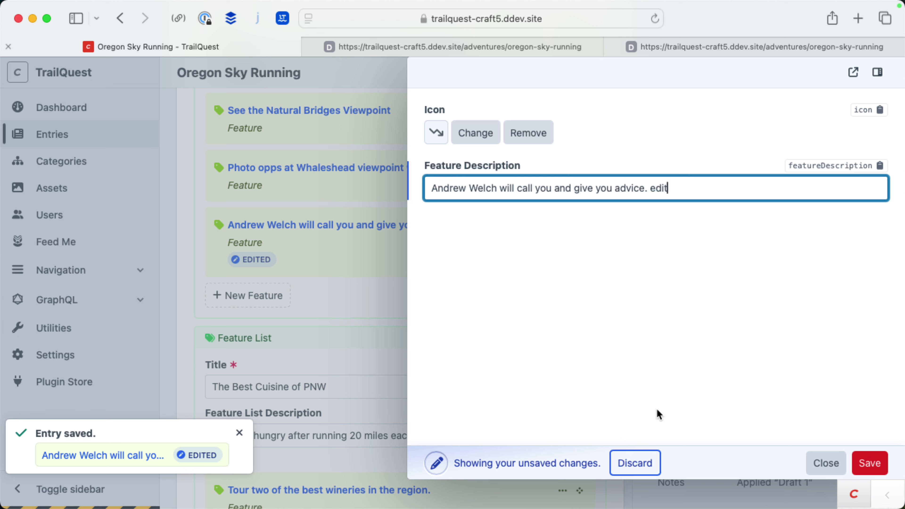
left_click(870, 463)
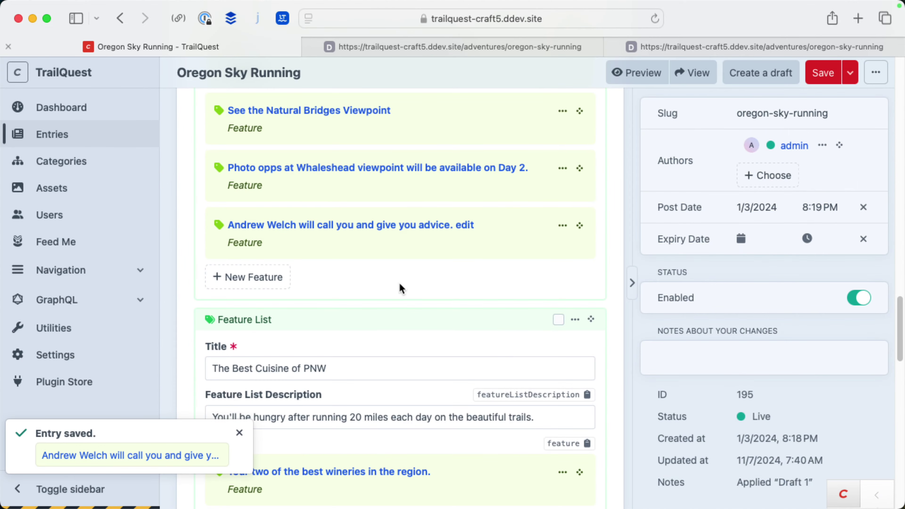
- Add "dd" at the end of the first Rich Text Content block in the Content Builder
scroll(399, 284, "up", 15)
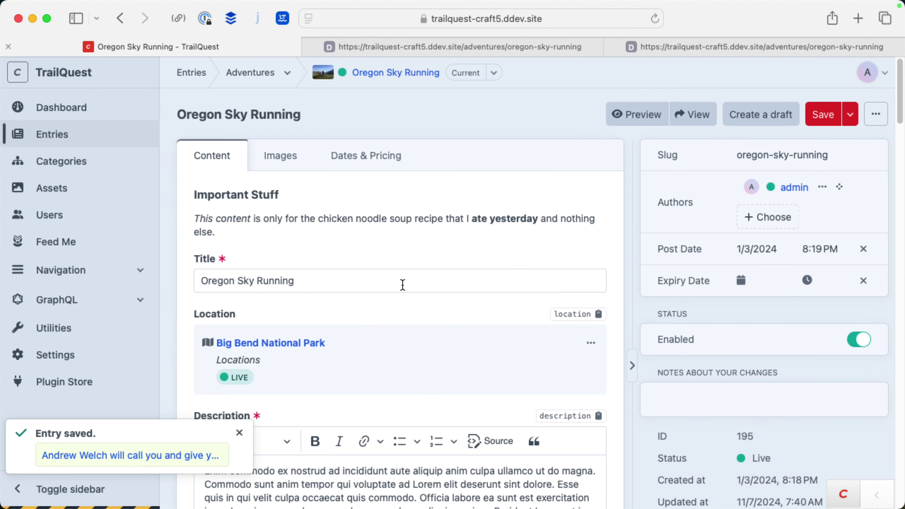
scroll(402, 285, "down", 15)
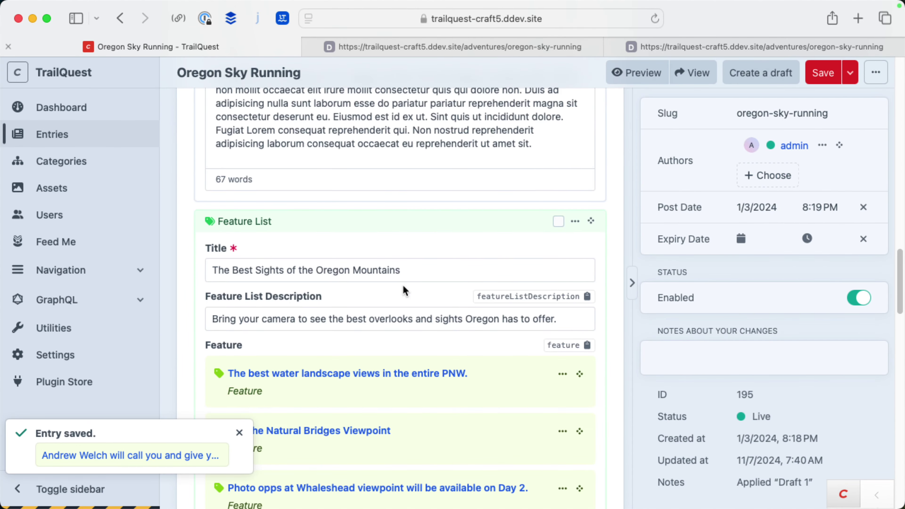
scroll(403, 289, "up", 2)
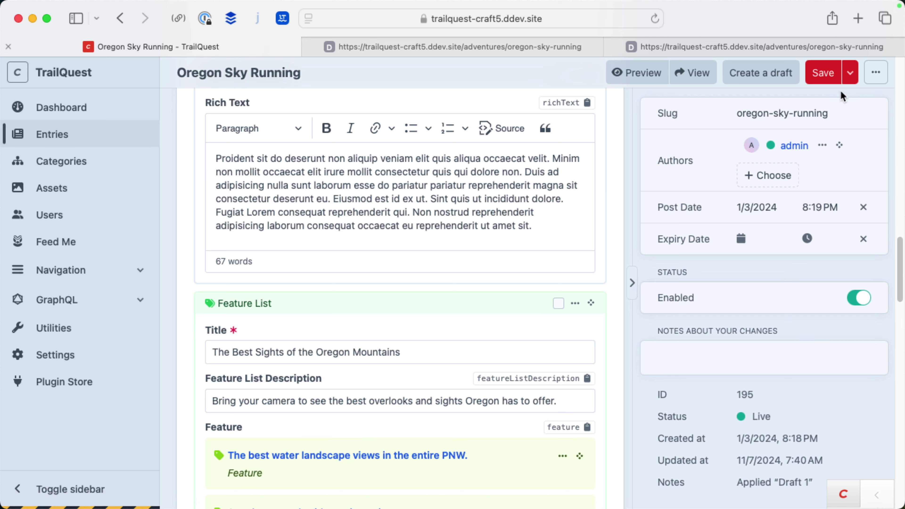
left_click(850, 73)
left_click(849, 73)
scroll(323, 342, "up", 7)
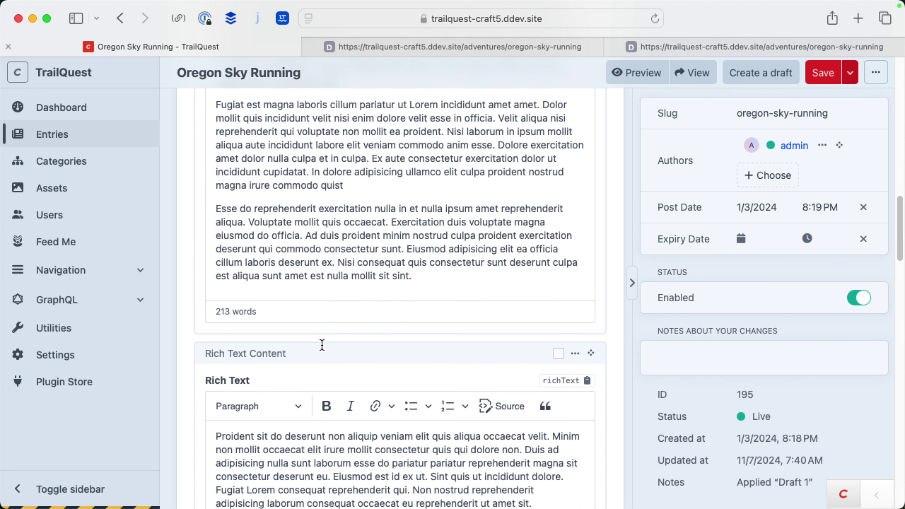
left_click(445, 281)
type("dd")
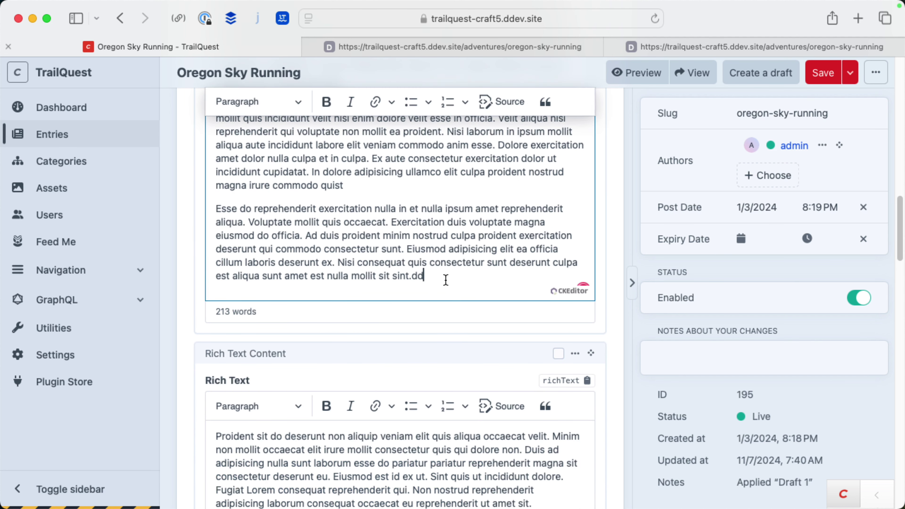
- Remove the trailing word "edit" from the fourth Oregon Mountains sights feature's description, keeping the final period, and save the feature
scroll(445, 280, "up", 10)
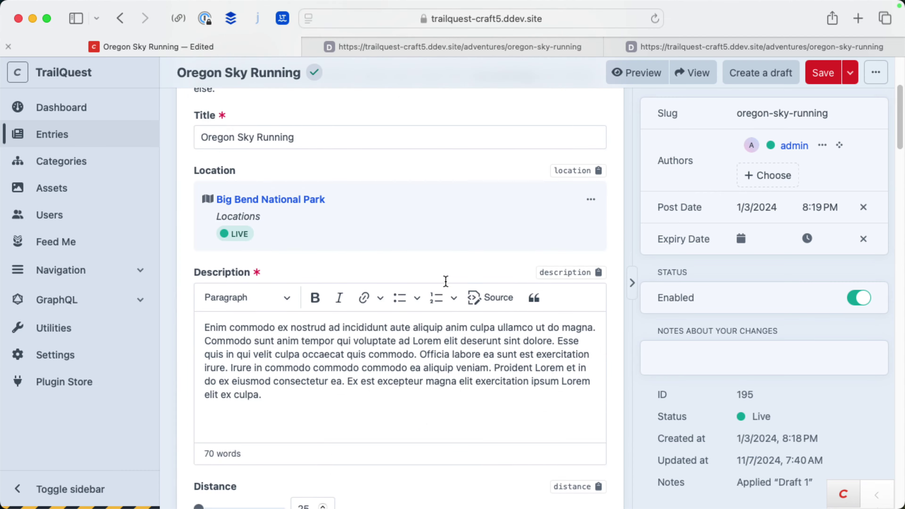
scroll(408, 301, "down", 15)
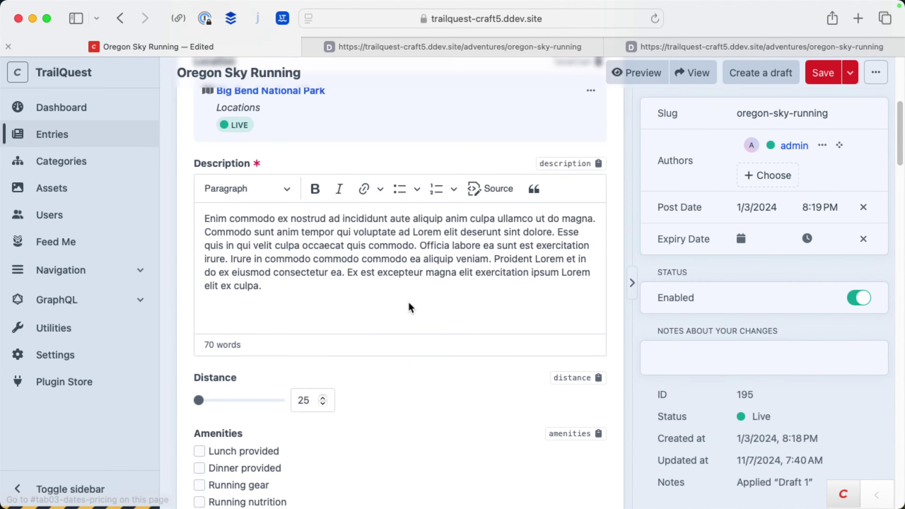
scroll(411, 299, "down", 3)
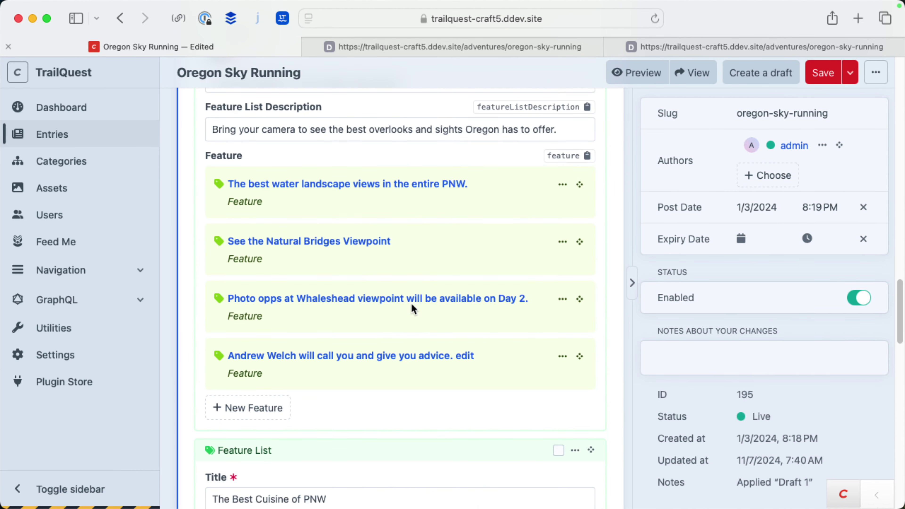
scroll(408, 307, "up", 2)
scroll(407, 317, "down", 1)
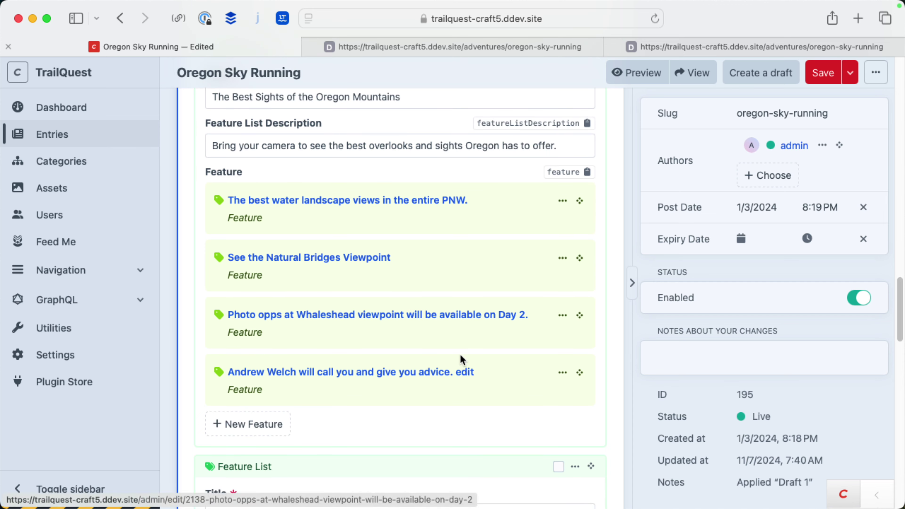
left_click(563, 372)
left_click(574, 396)
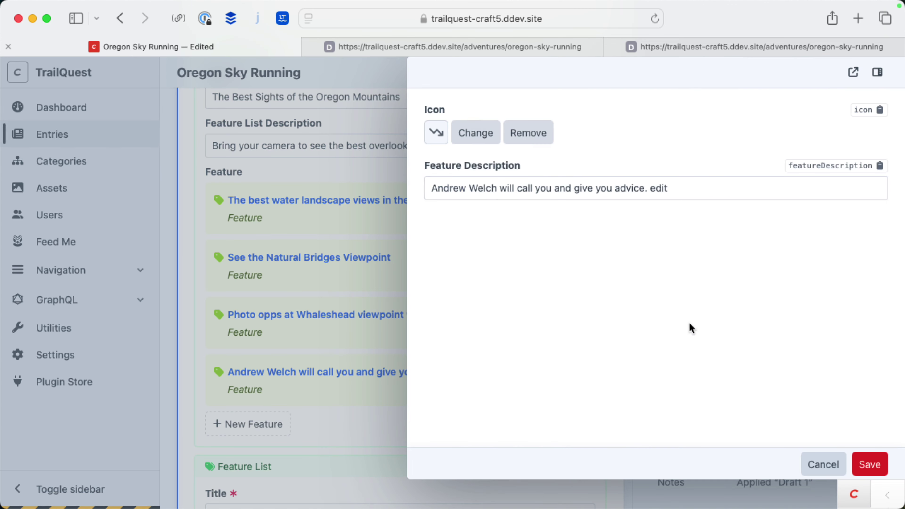
double_click(696, 186)
key("BackSpace")
key("BackSpace")
key("BackSpace")
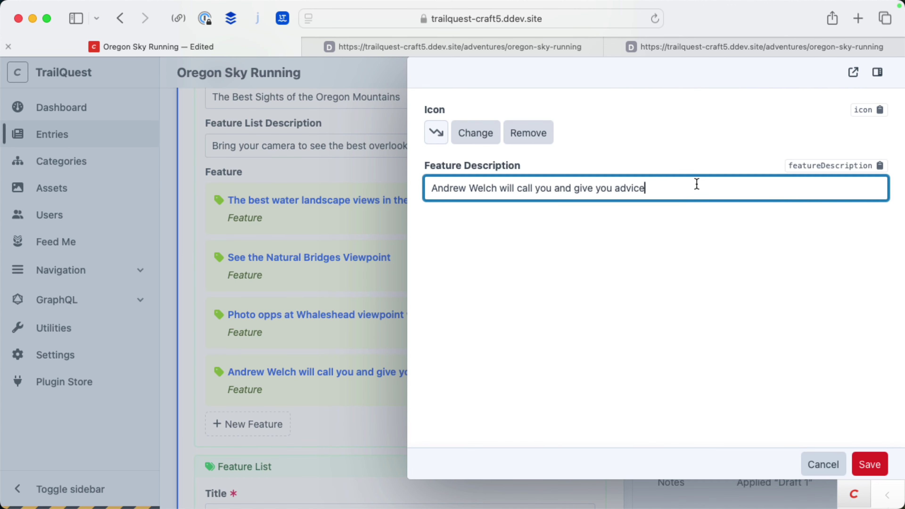
type(".")
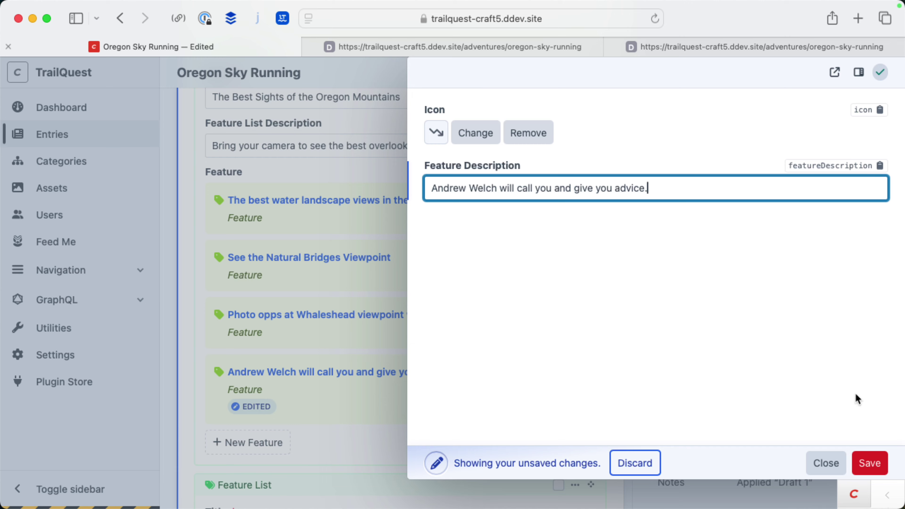
left_click(874, 471)
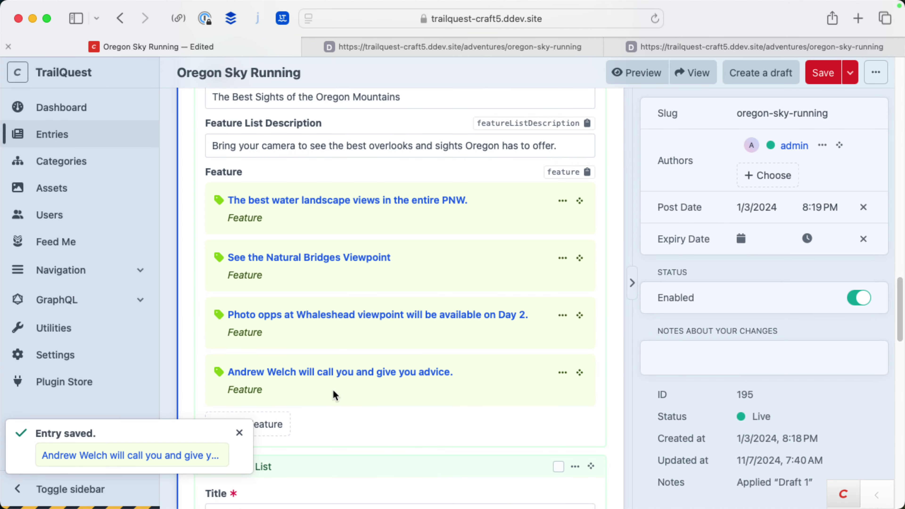
- Compare the Oregon Mountains sights features on the live site with the Oregon Sky Running entry's unsaved changes in the editor
scroll(511, 312, "up", 15)
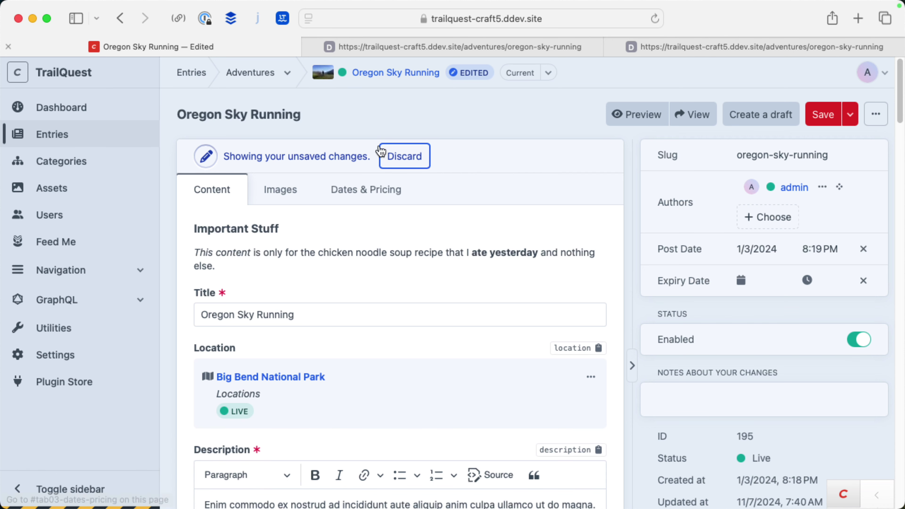
left_click(735, 49)
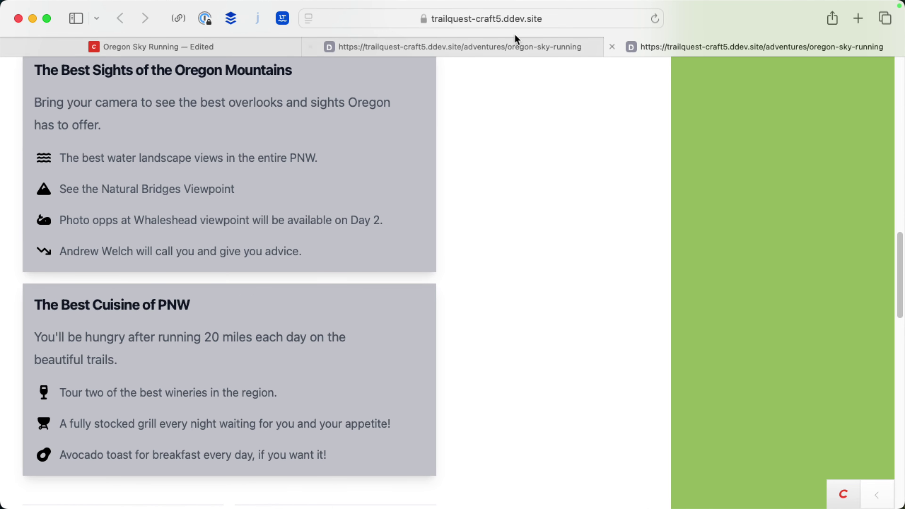
left_click(203, 55)
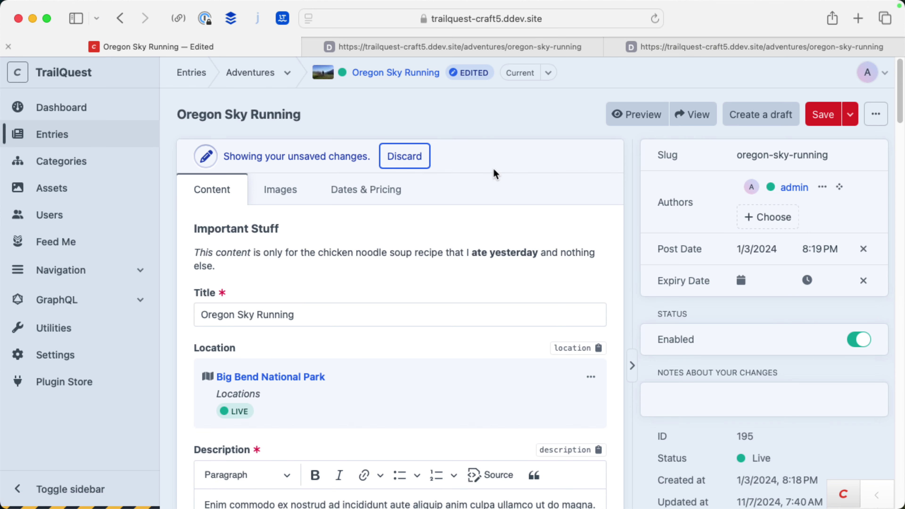
scroll(583, 260, "down", 20)
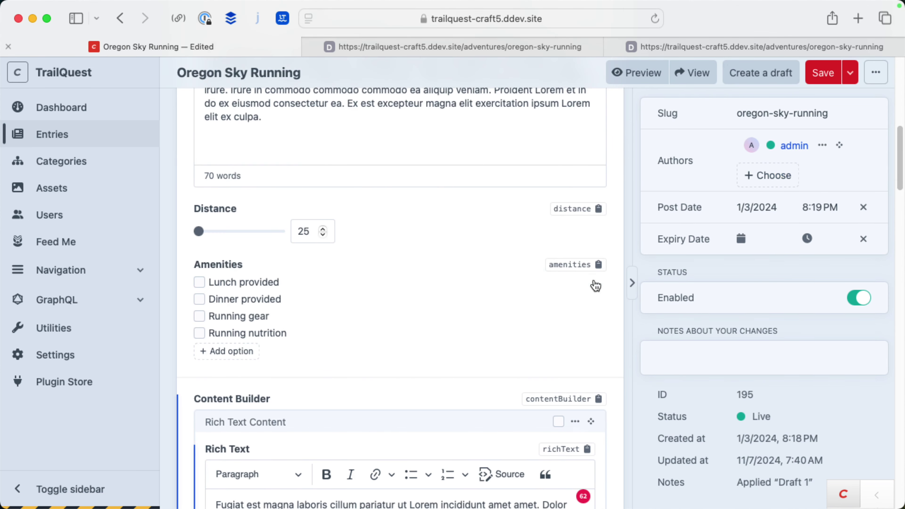
scroll(596, 284, "down", 3)
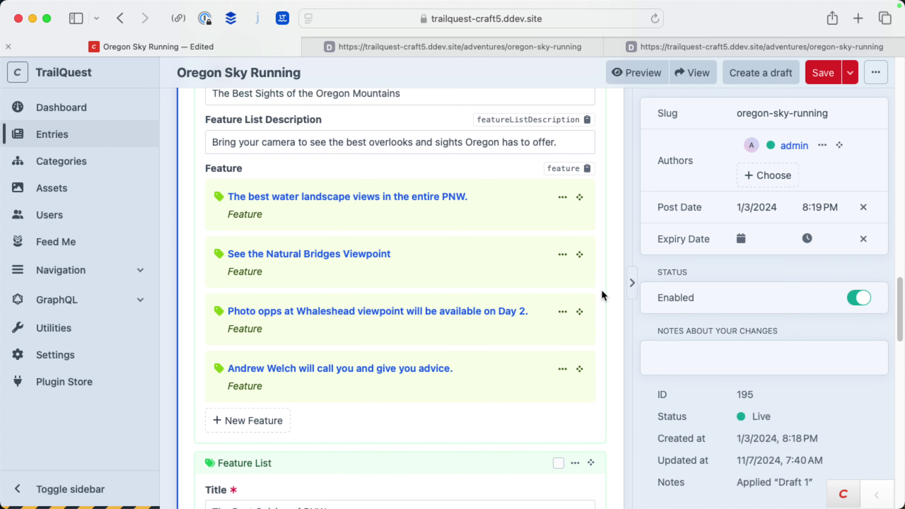
scroll(610, 388, "down", 2)
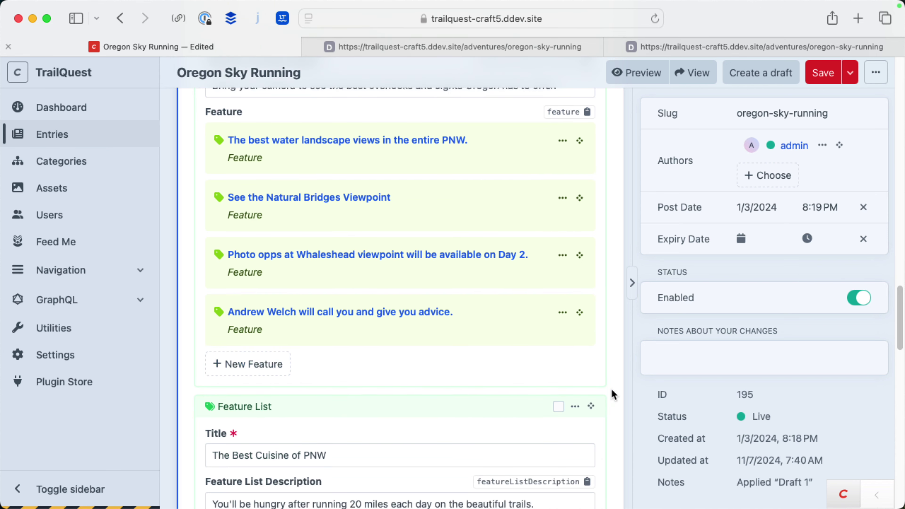
scroll(611, 388, "up", 20)
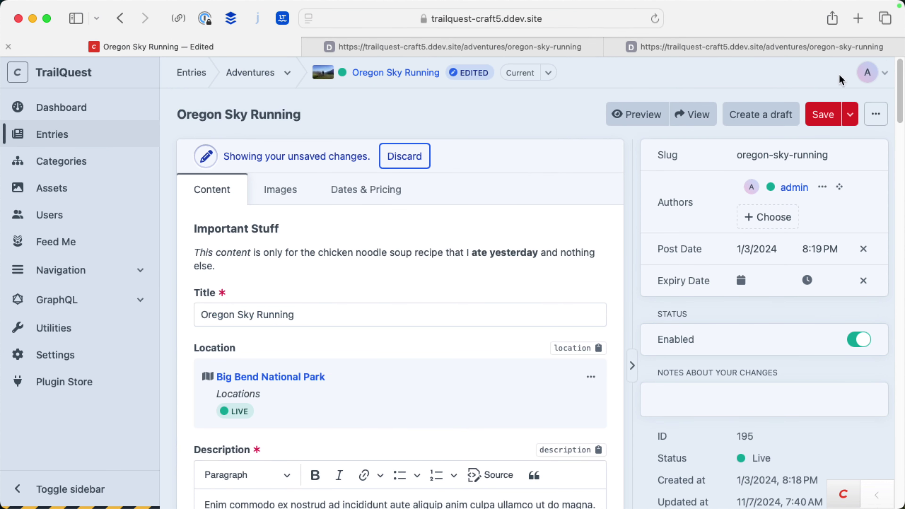
scroll(456, 371, "down", 15)
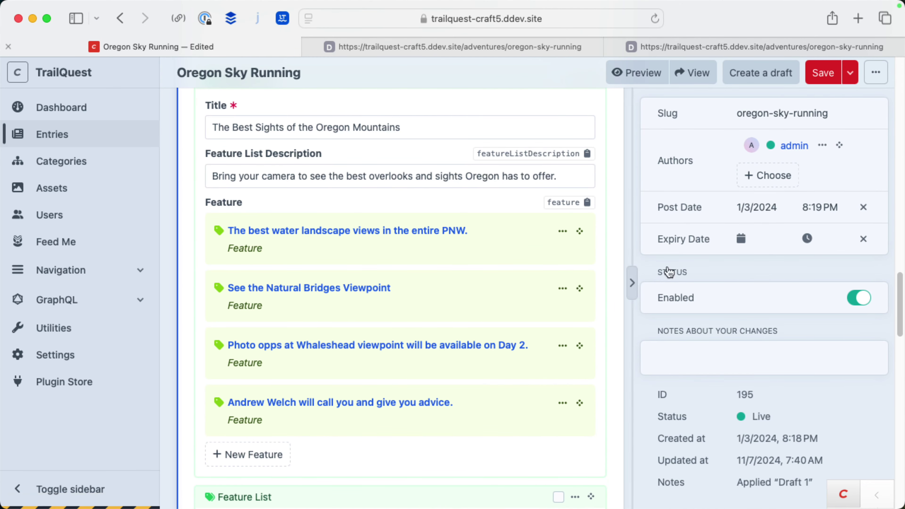
- Save the Oregon Sky Running entry and view its Oregon Mountains sights feature list on the live site
left_click(821, 73)
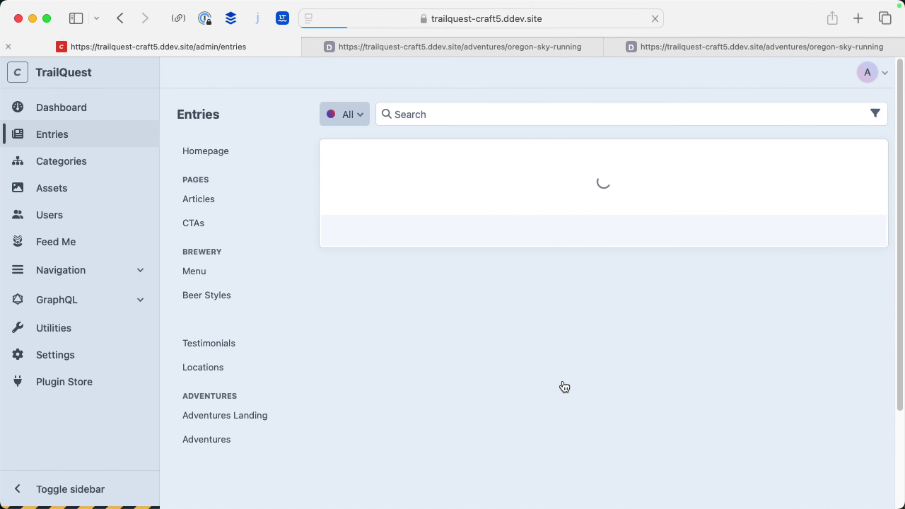
left_click(724, 47)
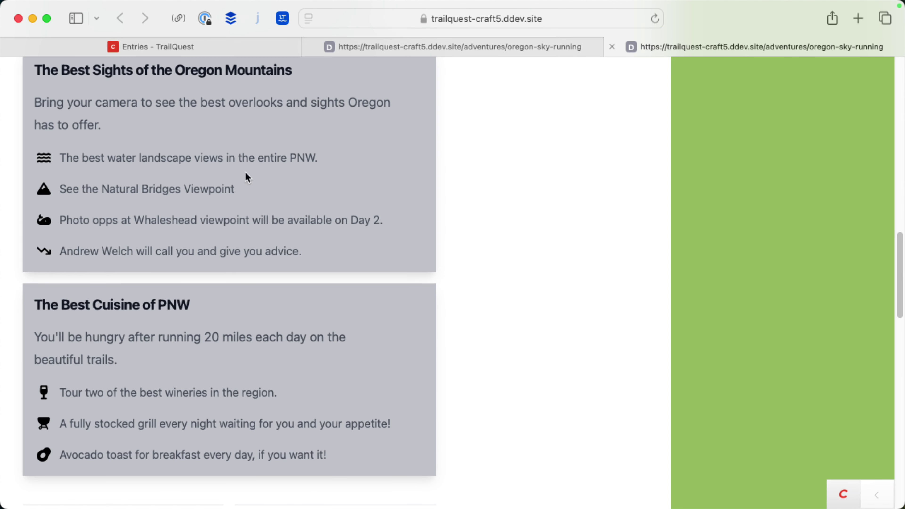
- Reopen the Oregon Sky Running entry and start a new feature with a down-arrow icon under The Best Sights of the Oregon Mountains
left_click(178, 47)
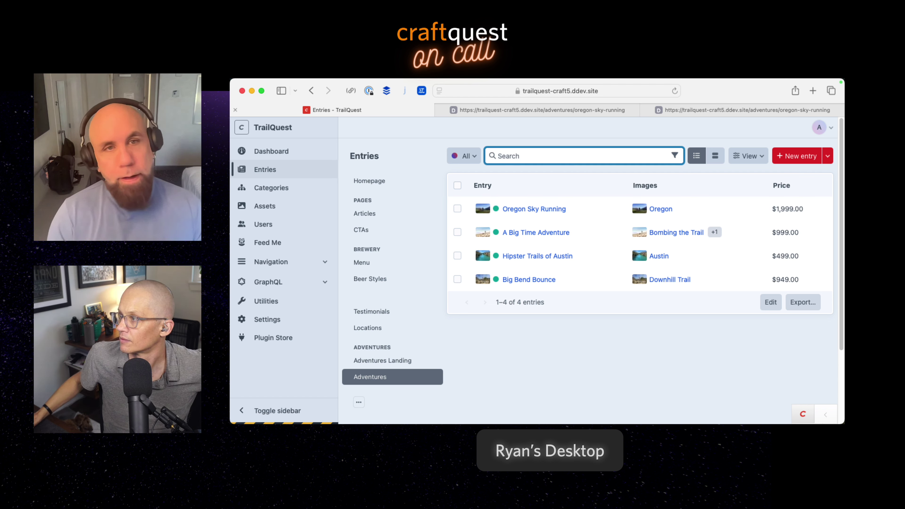
left_click(558, 208)
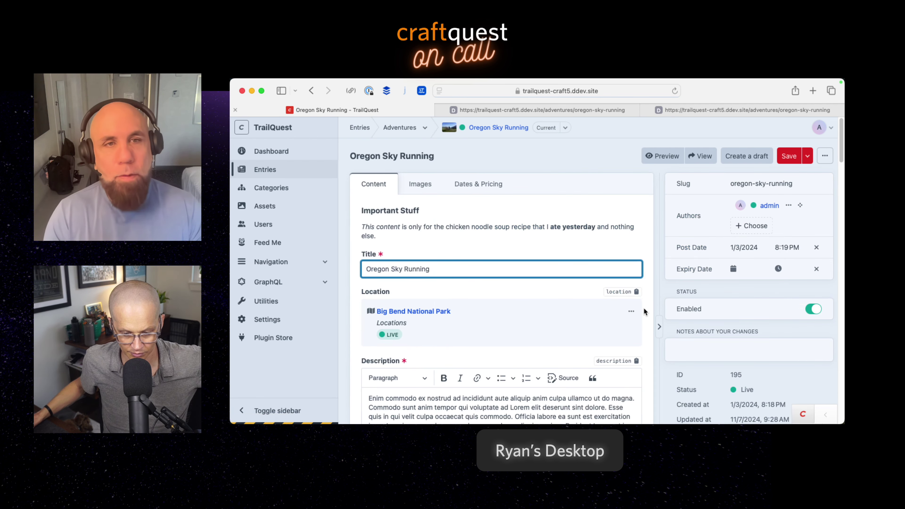
scroll(644, 311, "down", 15)
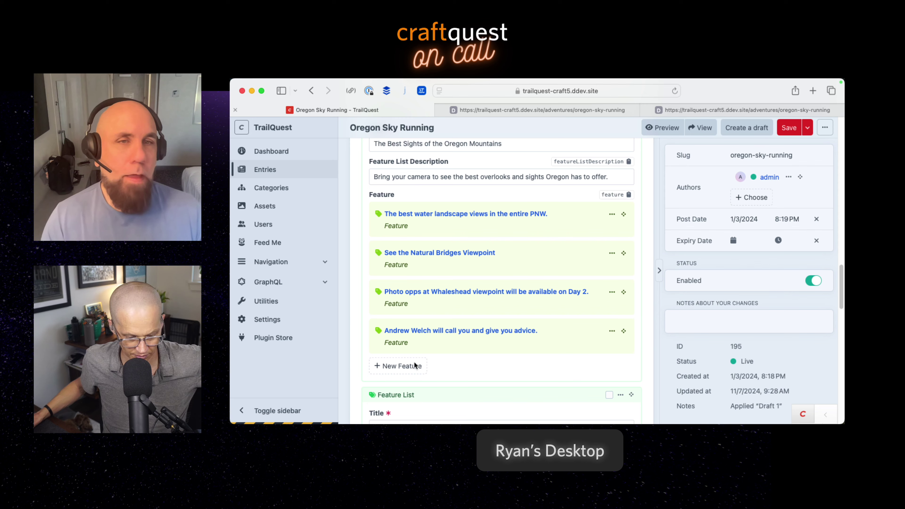
left_click(414, 365)
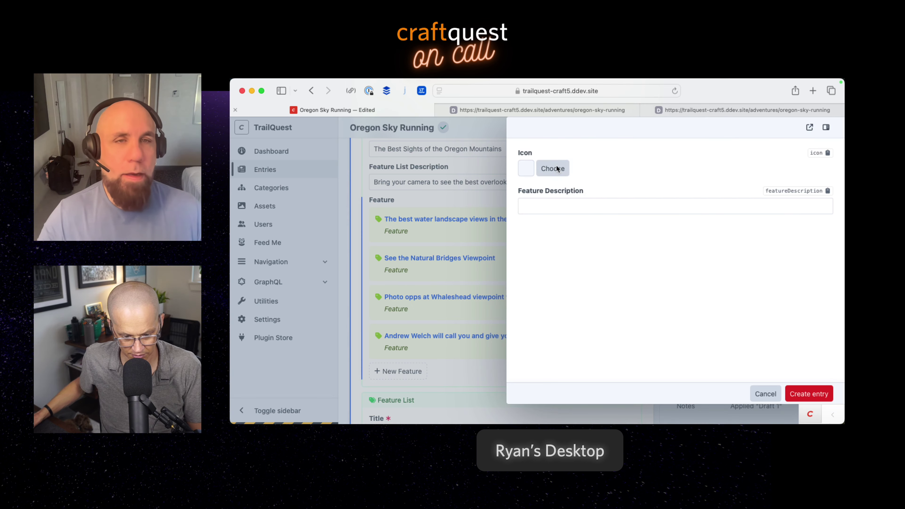
left_click(556, 168)
left_click(549, 275)
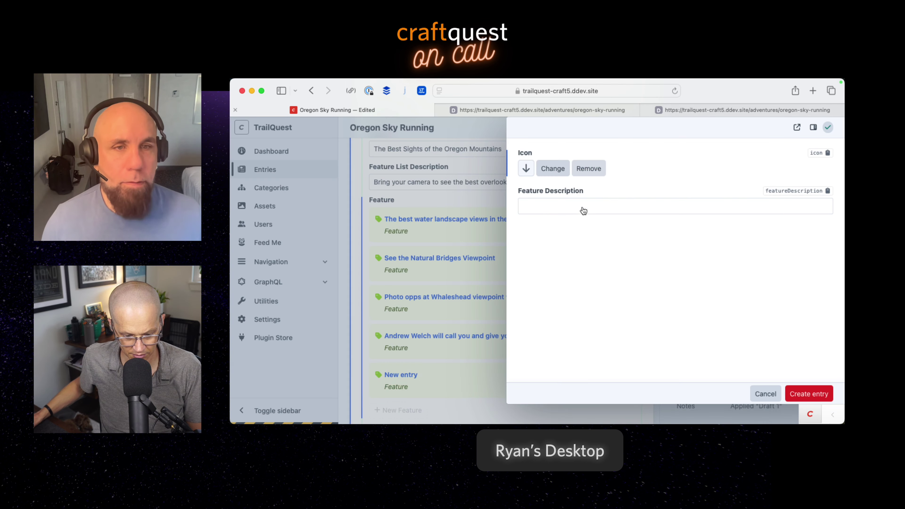
- Describe the new feature as the host's "bank balance when talking to" a colleague "about Macs", and create it
left_click(583, 211)
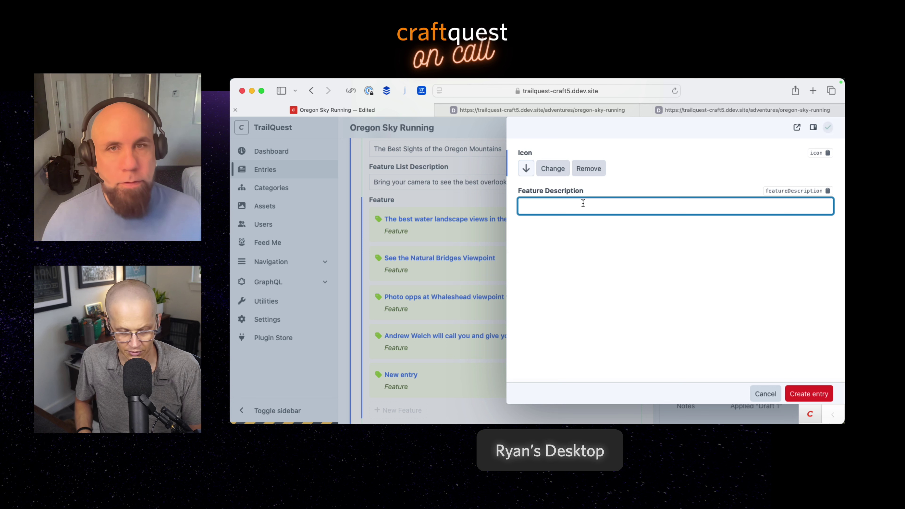
type("Ryan's bank b")
type("alanc")
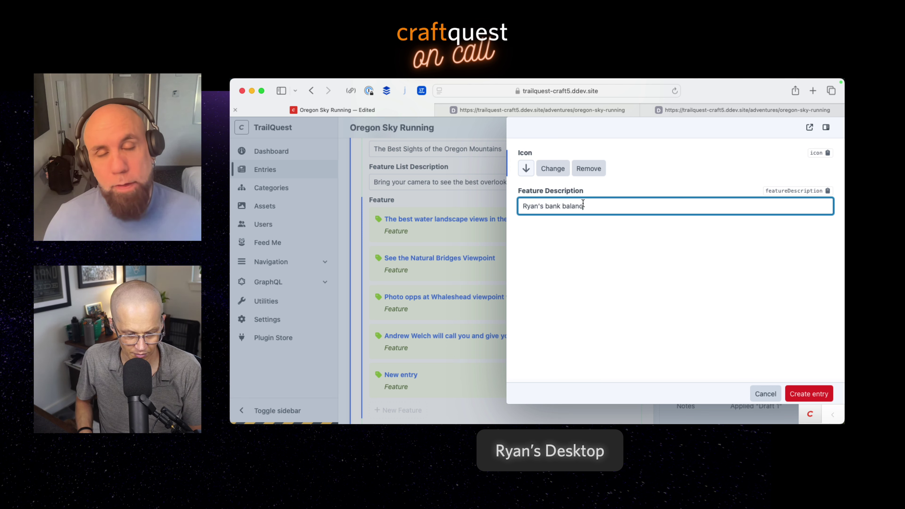
type("e when")
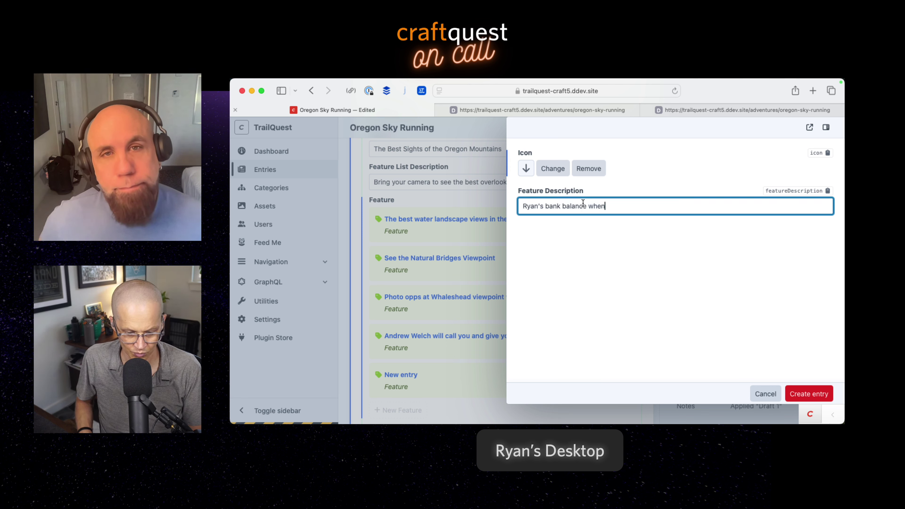
type(" talking to Andr")
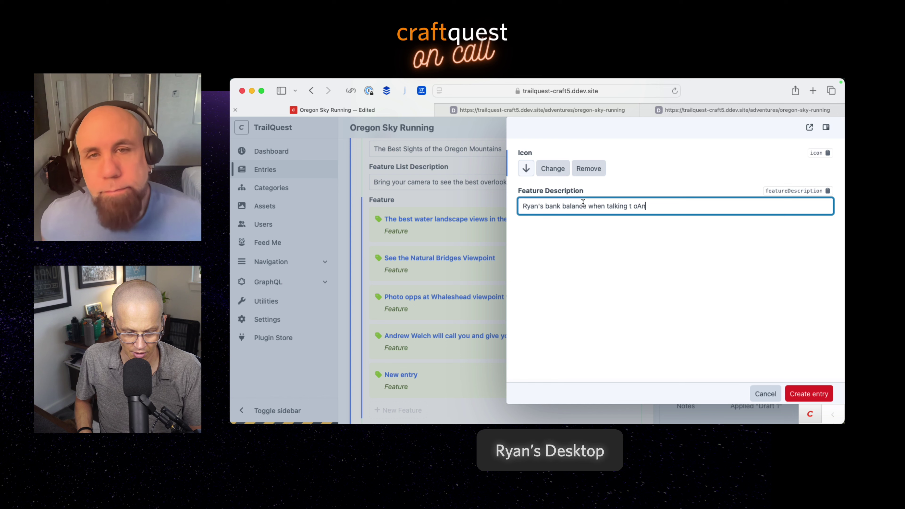
type("ew about Macs")
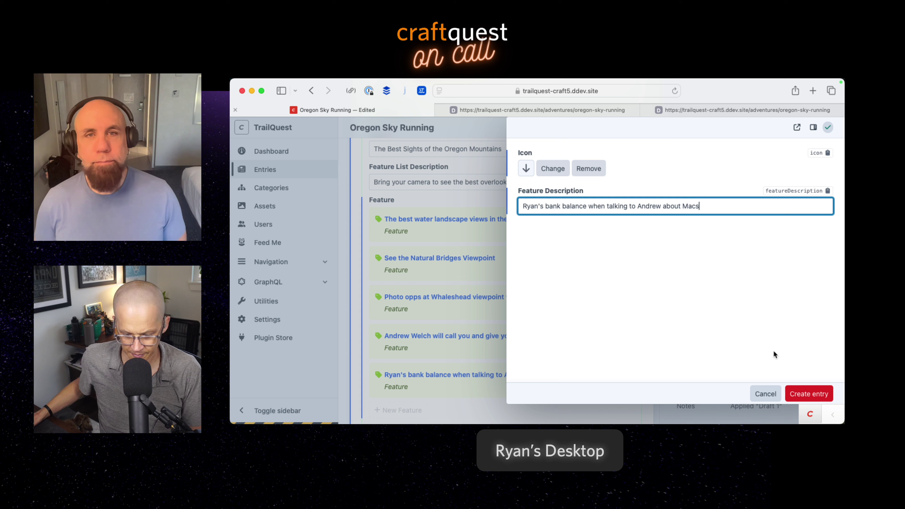
left_click(819, 393)
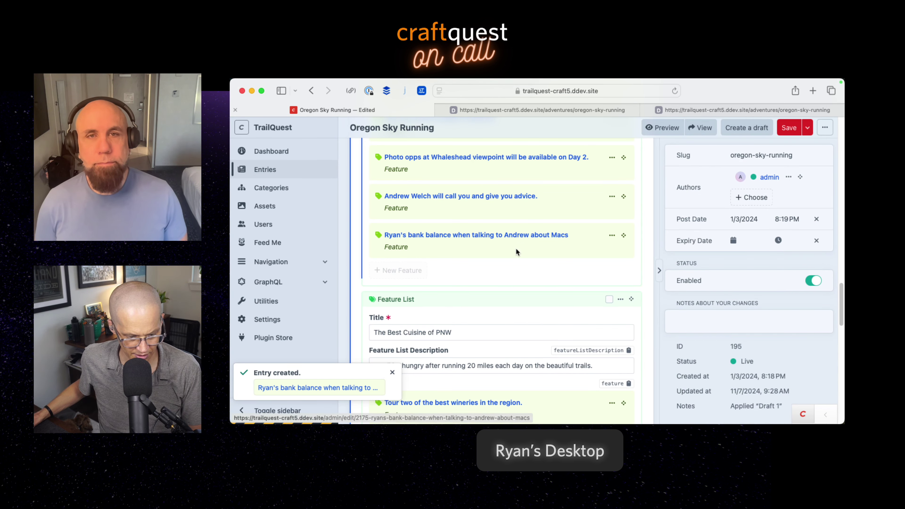
- Review the unsaved Oregon Sky Running entry and check the live page's Oregon Mountains sights list for the new feature
scroll(633, 228, "up", 15)
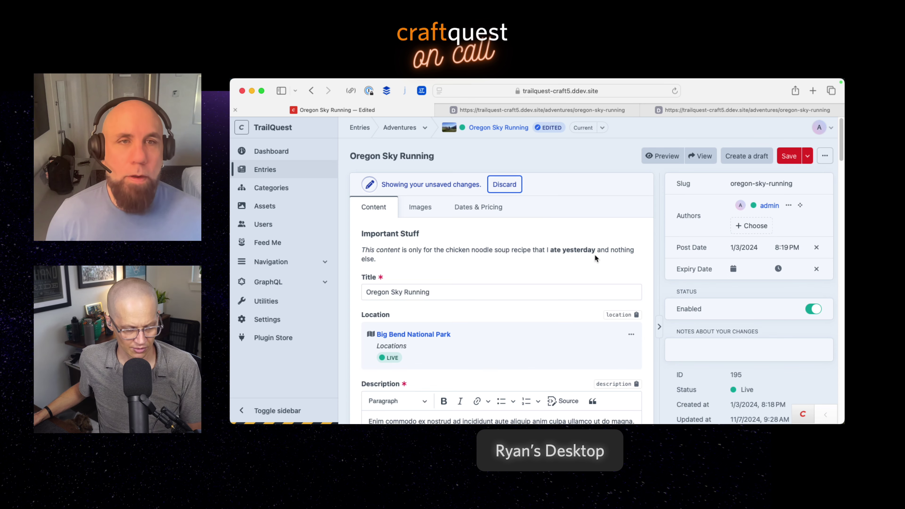
scroll(613, 267, "down", 15)
scroll(635, 275, "down", 10)
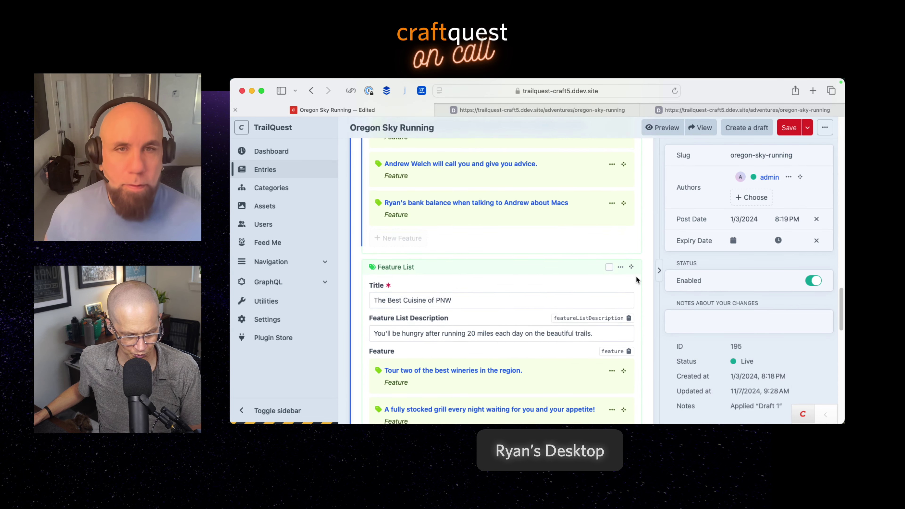
scroll(635, 276, "down", 2)
scroll(635, 276, "up", 4)
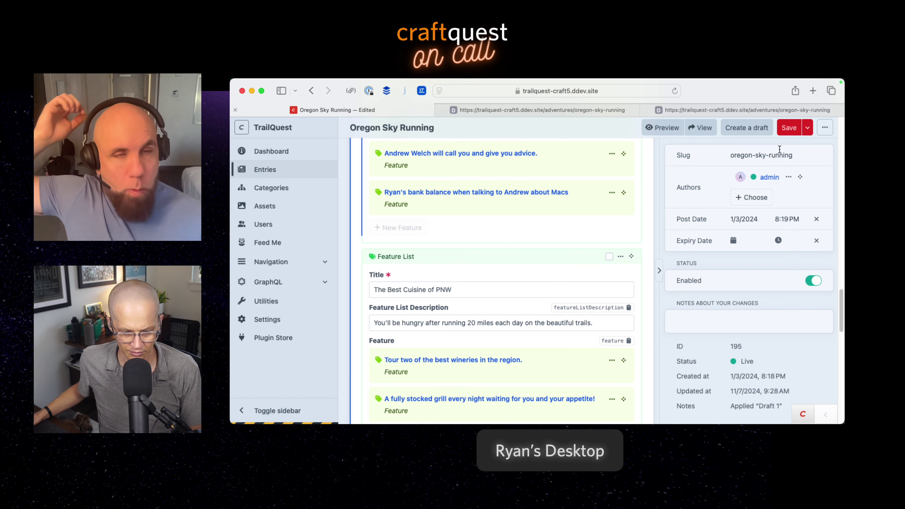
key("super+3")
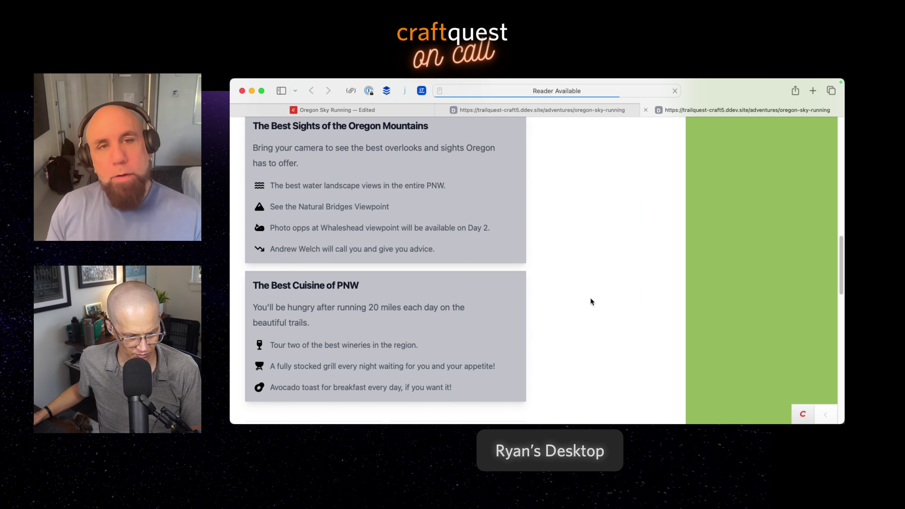
key("super+1")
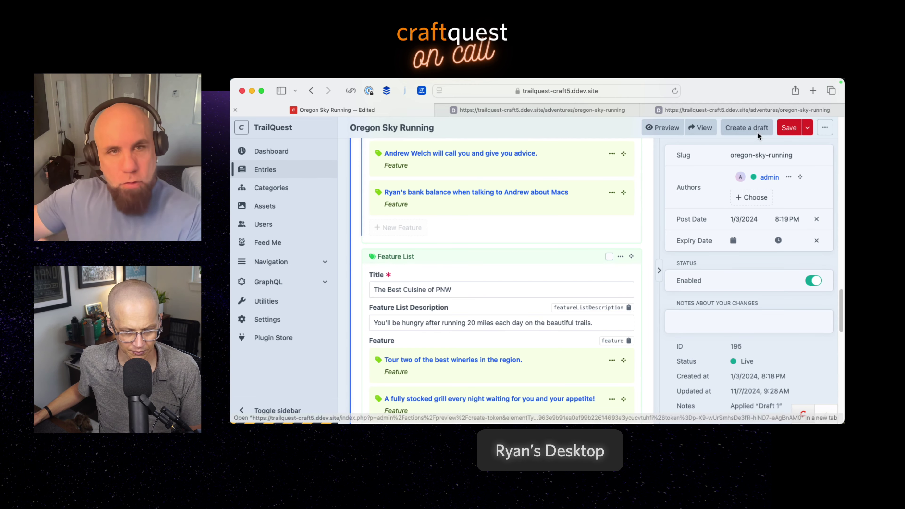
- Save the Oregon Sky Running entry and reload its live page to check the new feature in the sights list
left_click(788, 128)
key("super+3")
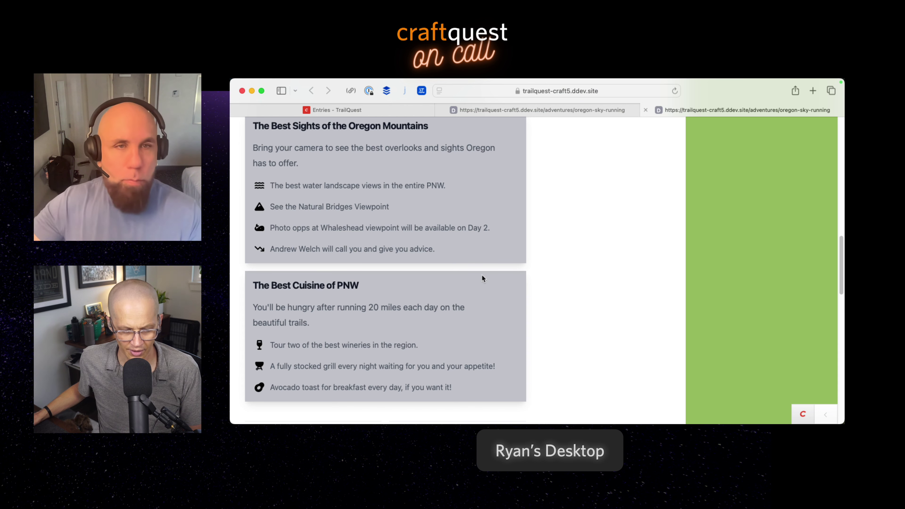
key("super+r")
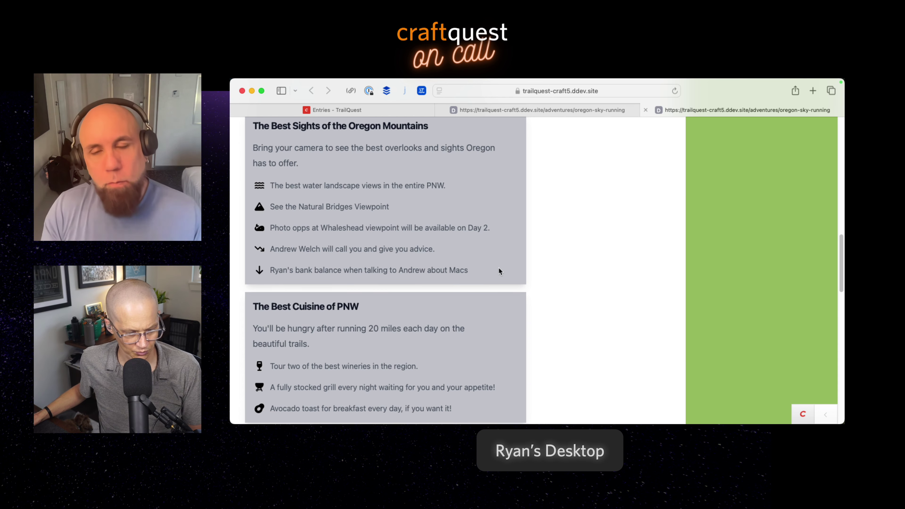
left_click_drag(472, 270, 258, 260)
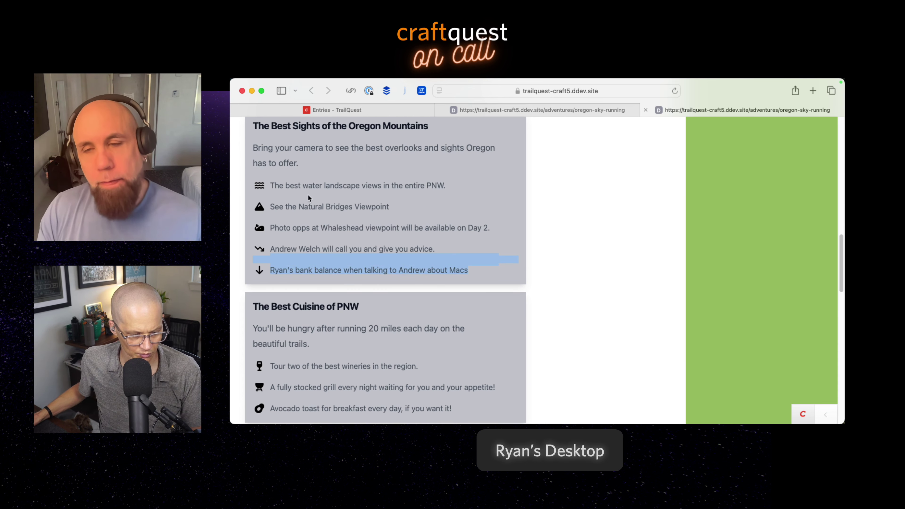
- Return to the control panel's Adventures entries, reopen Oregon Sky Running and look over its location and description fields
left_click(561, 112)
left_click(381, 110)
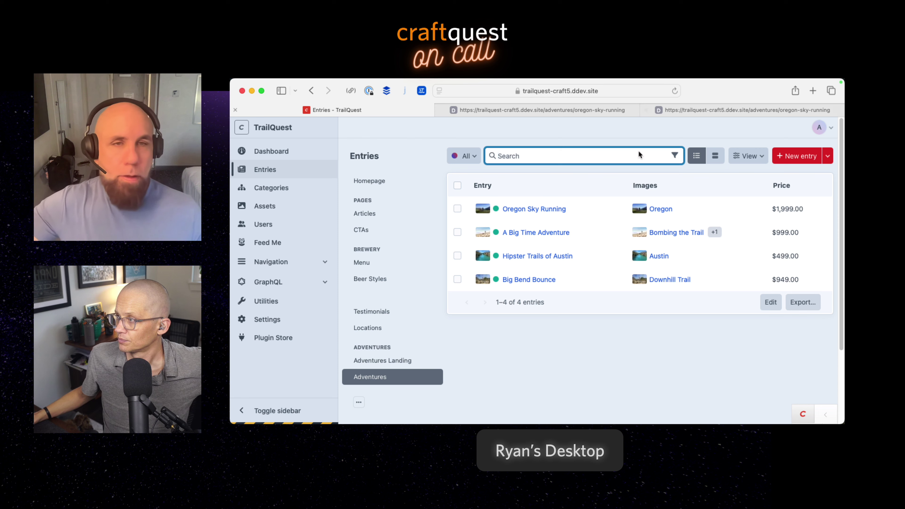
left_click(548, 209)
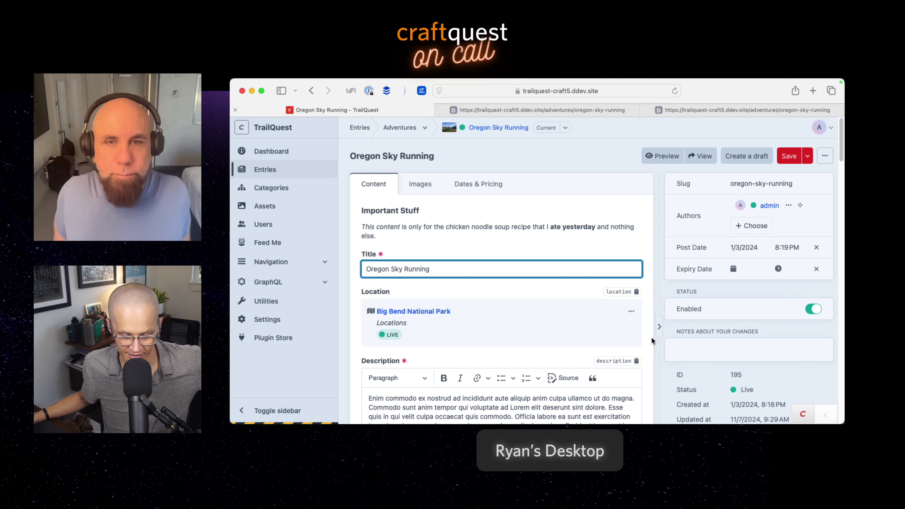
scroll(651, 338, "down", 5)
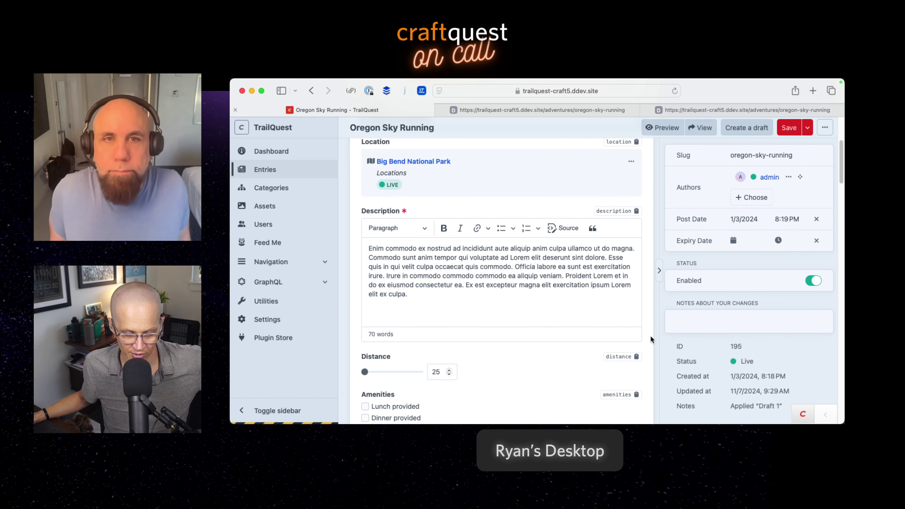
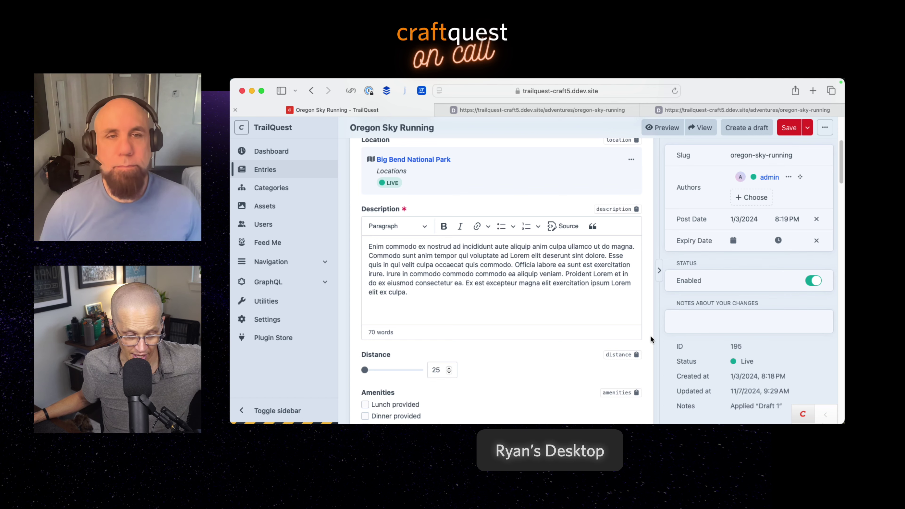
scroll(651, 335, "up", 4)
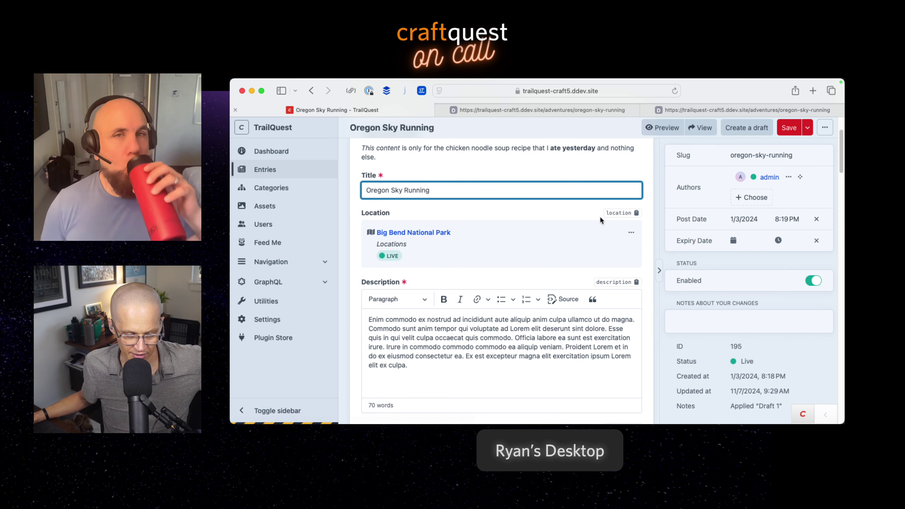
- Replace the Big Bend National Park location with Bend, OR
left_click(630, 234)
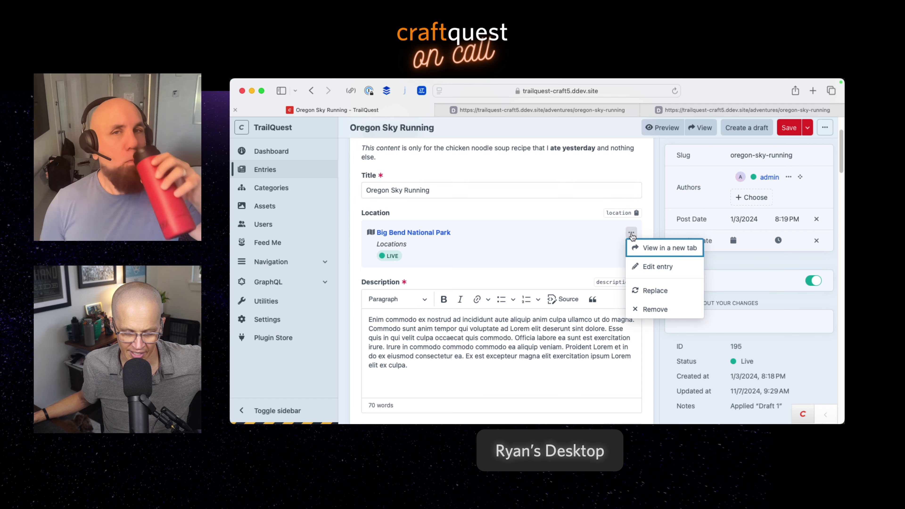
left_click(660, 291)
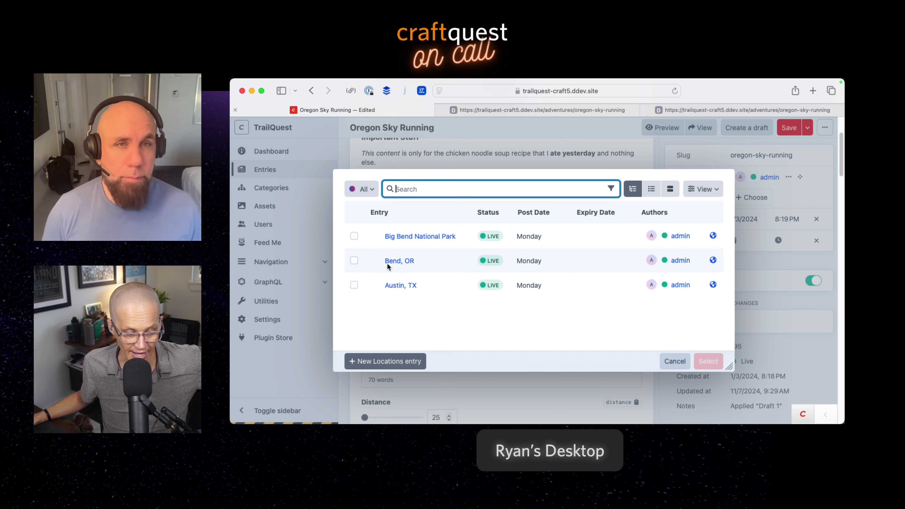
left_click(354, 260)
left_click(707, 361)
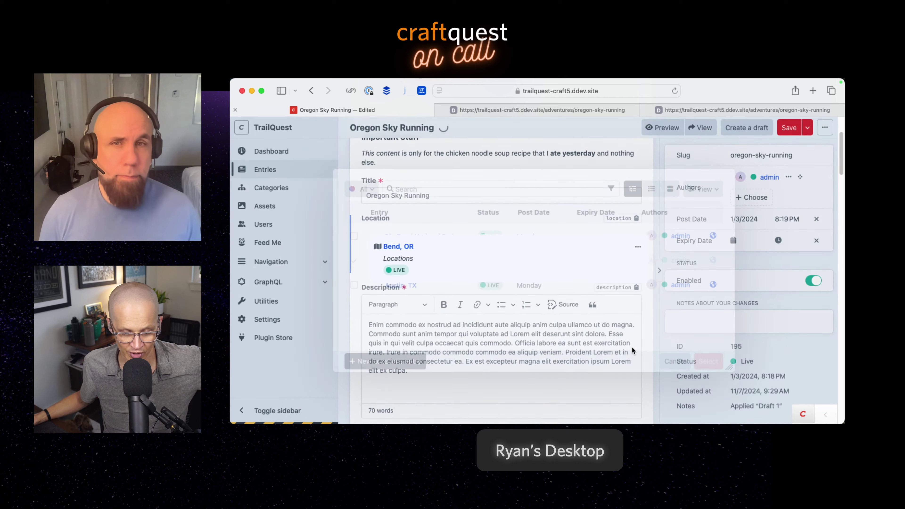
- Start replacing the Bend, OR location and cancel the selection without choosing another entry
left_click(631, 237)
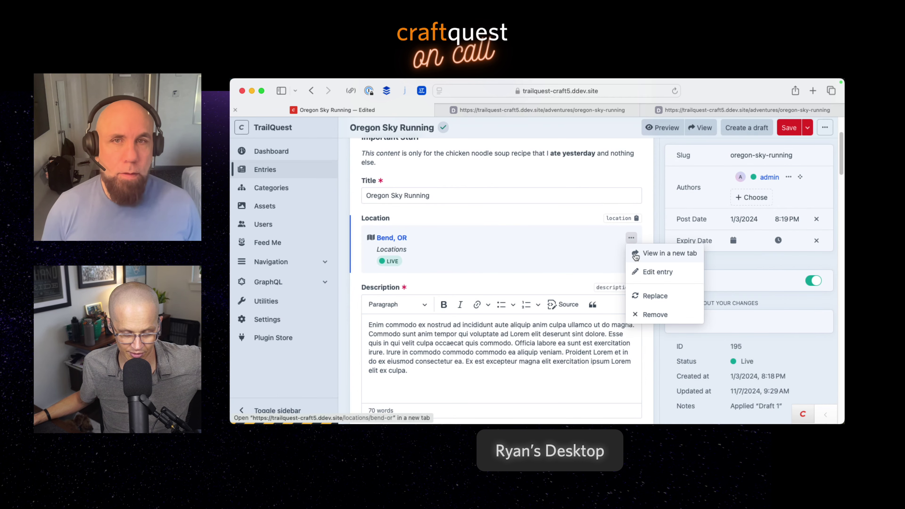
left_click(652, 294)
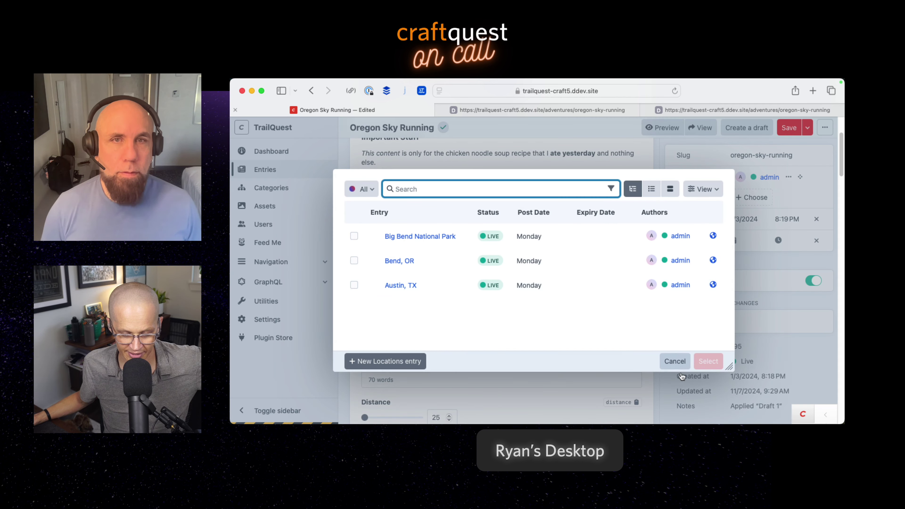
left_click(676, 363)
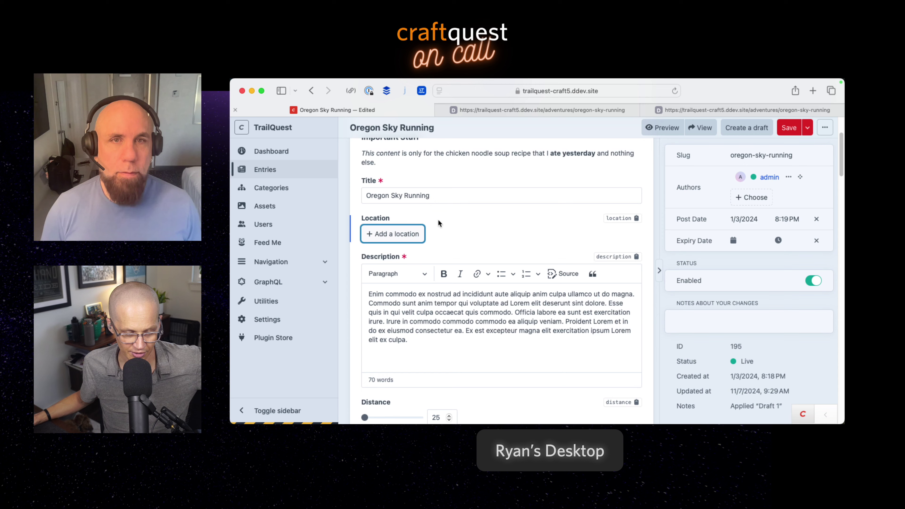
- Add Austin, TX as the Oregon Sky Running entry's location
left_click(419, 234)
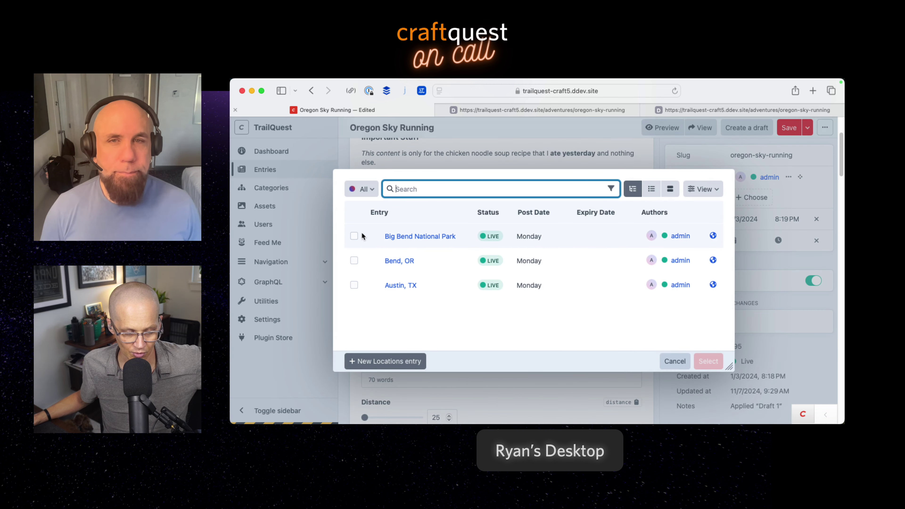
left_click(354, 282)
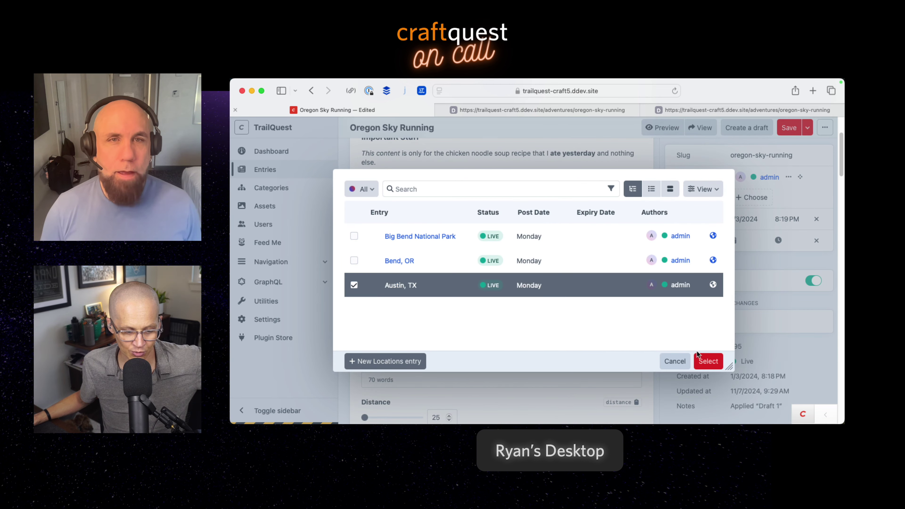
left_click(704, 360)
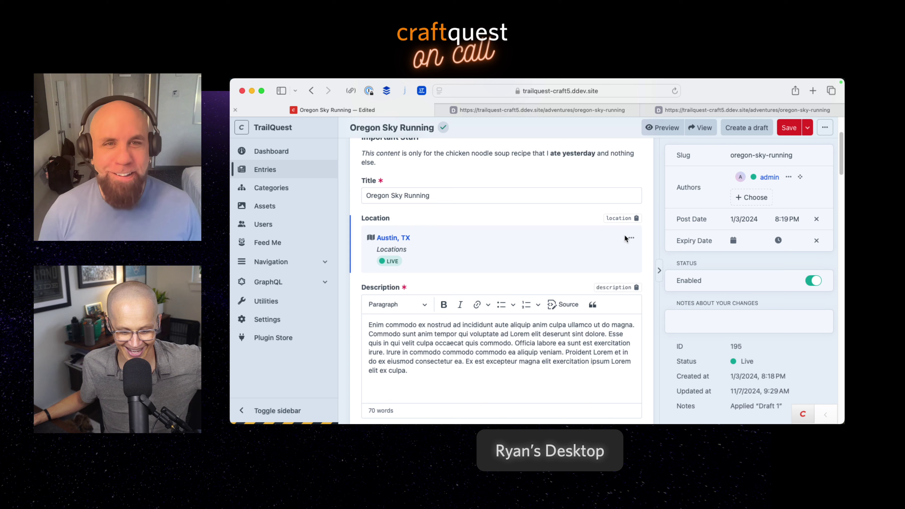
- Replace the Austin, TX location with Big Bend National Park
left_click(629, 238)
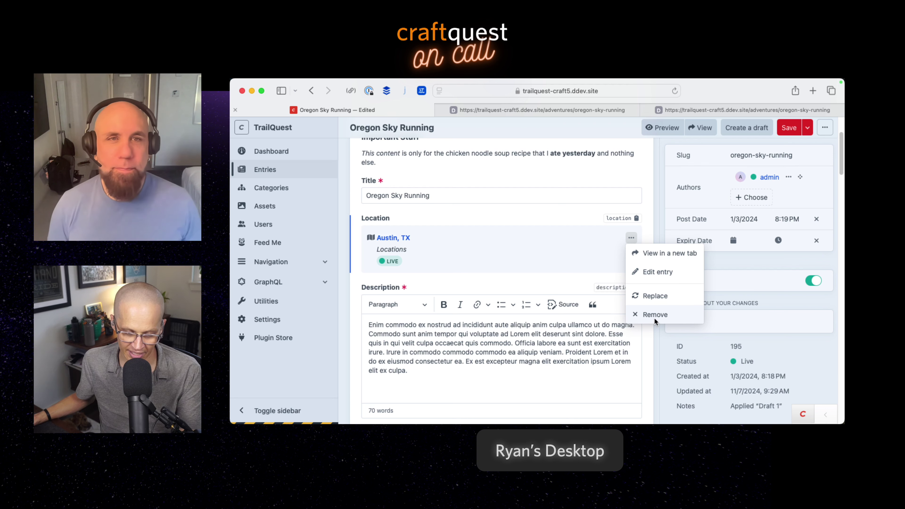
left_click(656, 296)
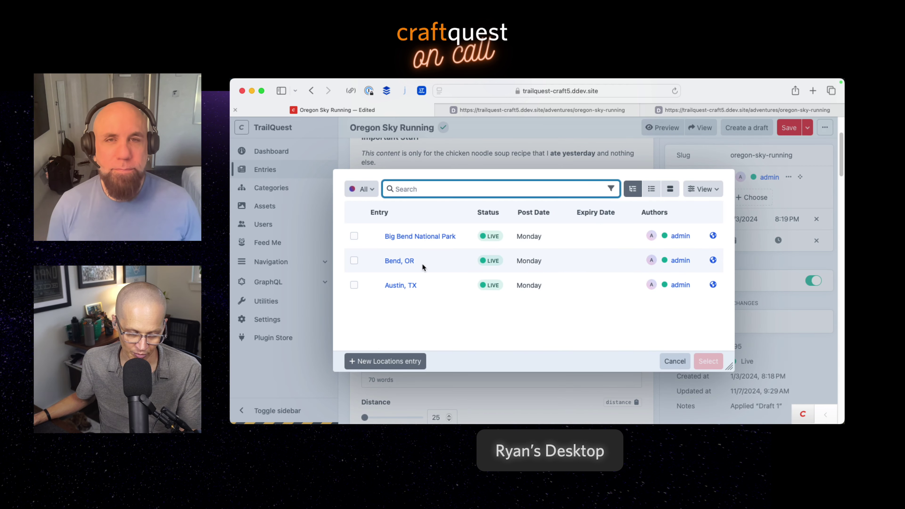
left_click(360, 234)
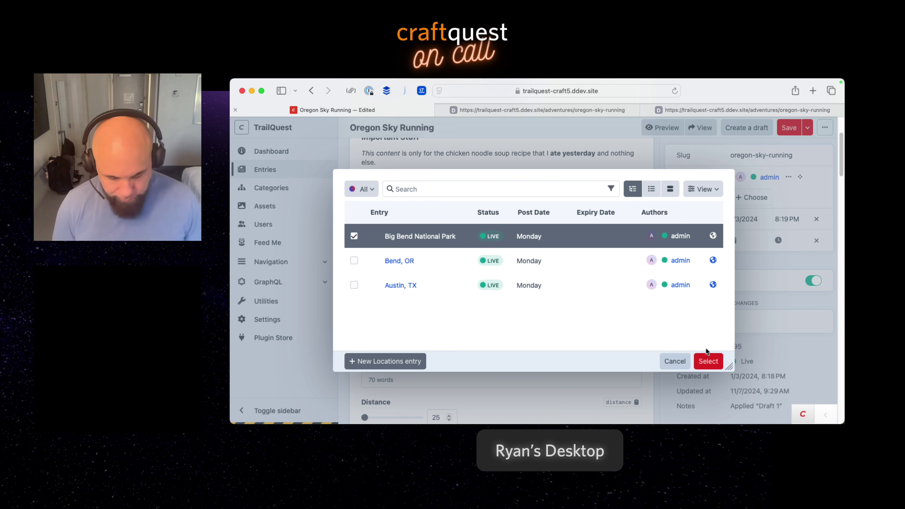
left_click(707, 361)
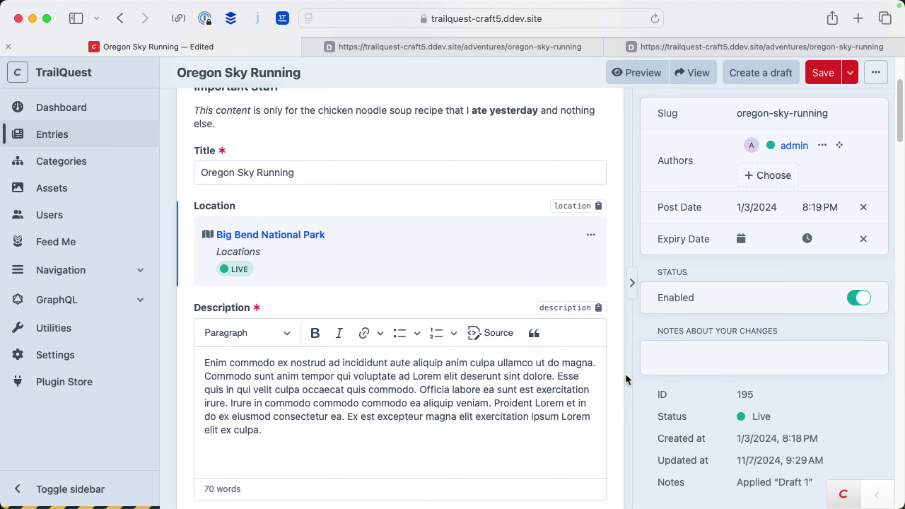
- Move the Distance slider from its minimum up to 100
scroll(470, 373, "down", 10)
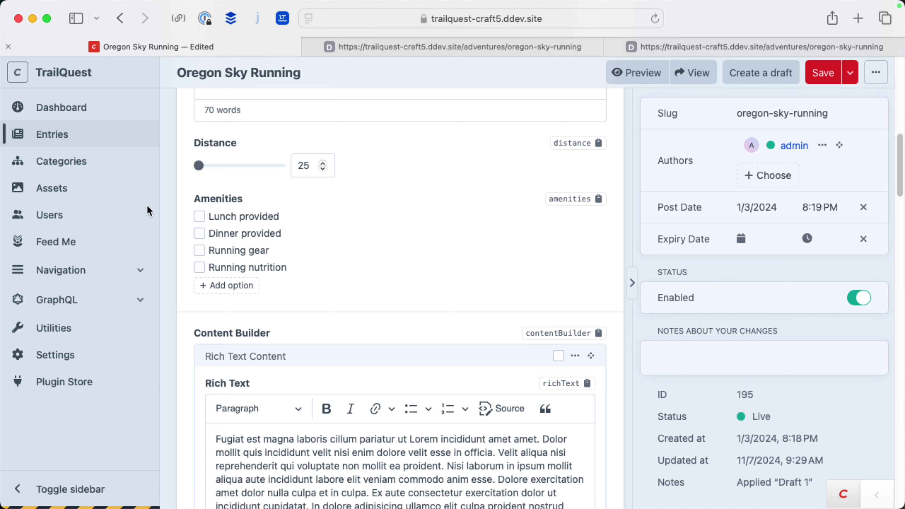
left_click(200, 166)
left_click_drag(212, 167, 277, 173)
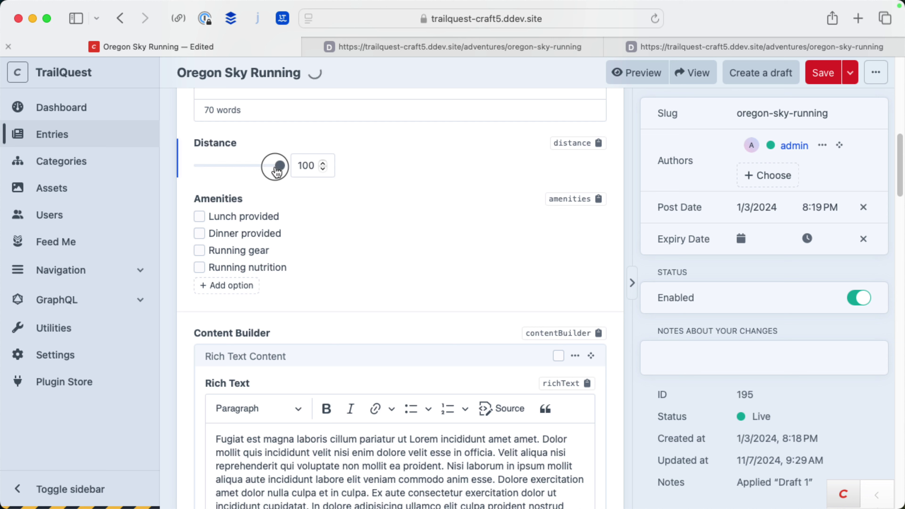
- Step the Distance number down and up repeatedly to reach 75, and try moving its slider to a lower value
left_click(323, 169)
left_click(323, 168)
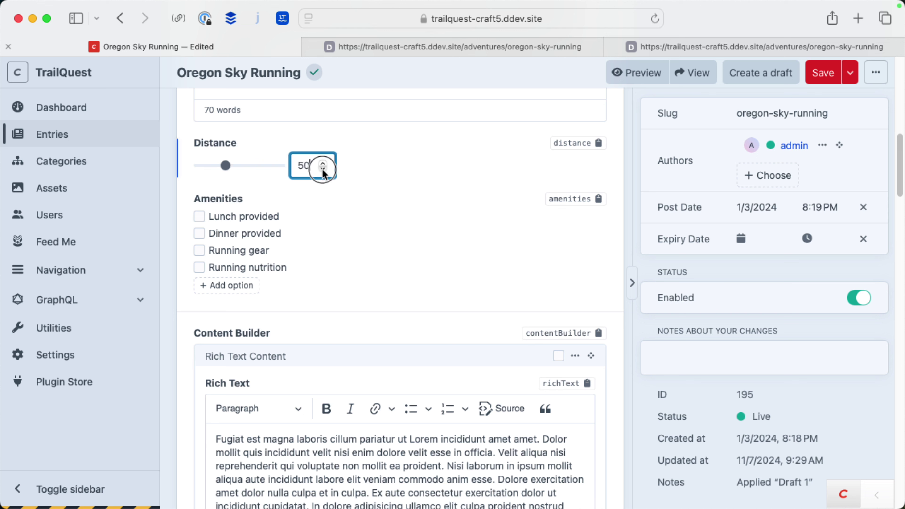
left_click(322, 169)
left_click(324, 161)
left_click(324, 161)
left_click(323, 161)
left_click(324, 167)
left_click(324, 168)
left_click(324, 168)
left_click(323, 162)
left_click(323, 161)
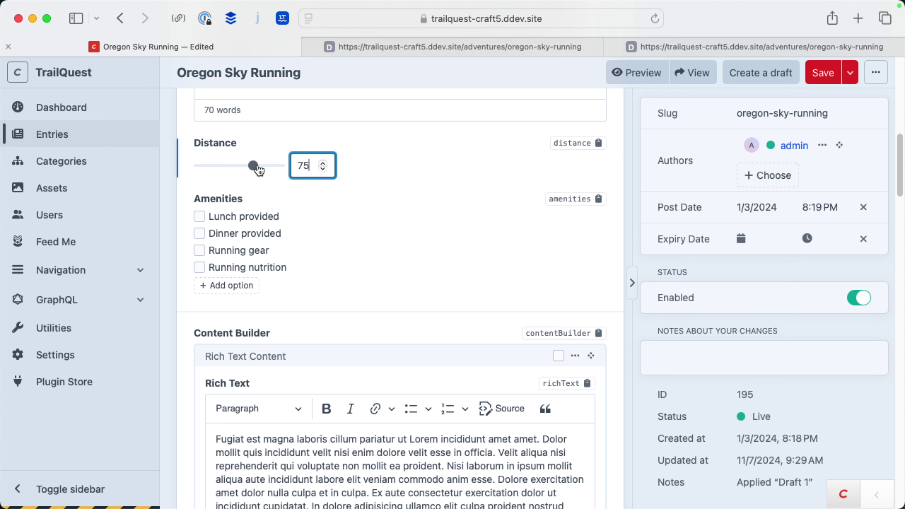
mouse_move(253, 166)
left_mouse_down()
mouse_move(208, 166)
mouse_move(250, 166)
left_mouse_up()
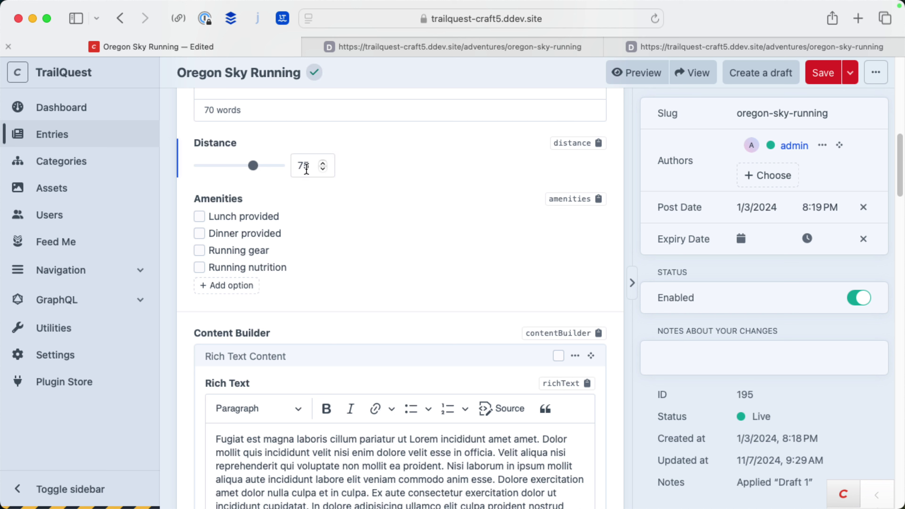
left_click_drag(253, 165, 228, 168)
- Open the Adventures entry type in the system settings
left_click(25, 362)
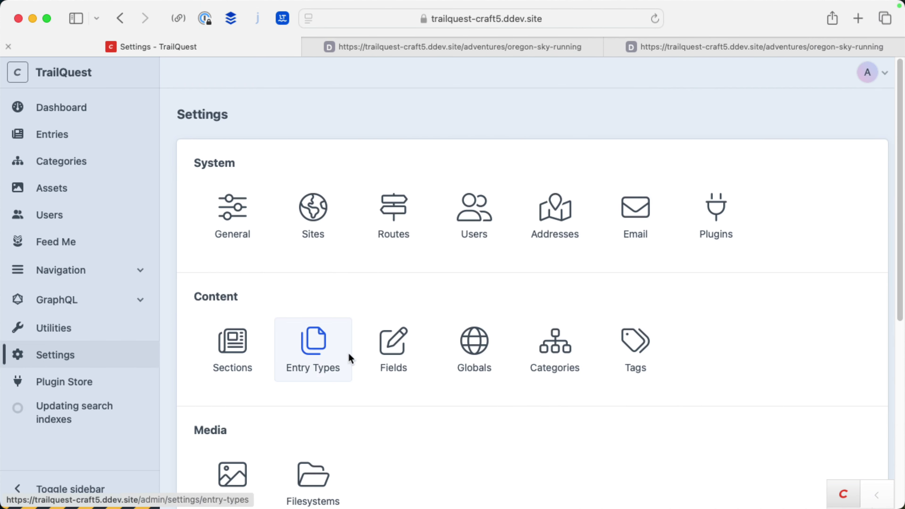
left_click(281, 357)
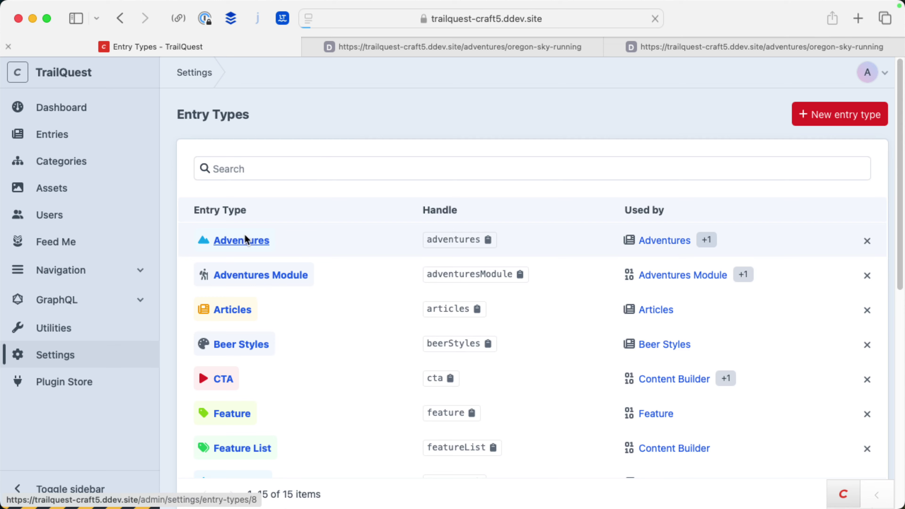
left_click(249, 238)
- Look through the Adventures field layout and open the Distance field for editing
scroll(496, 314, "down", 10)
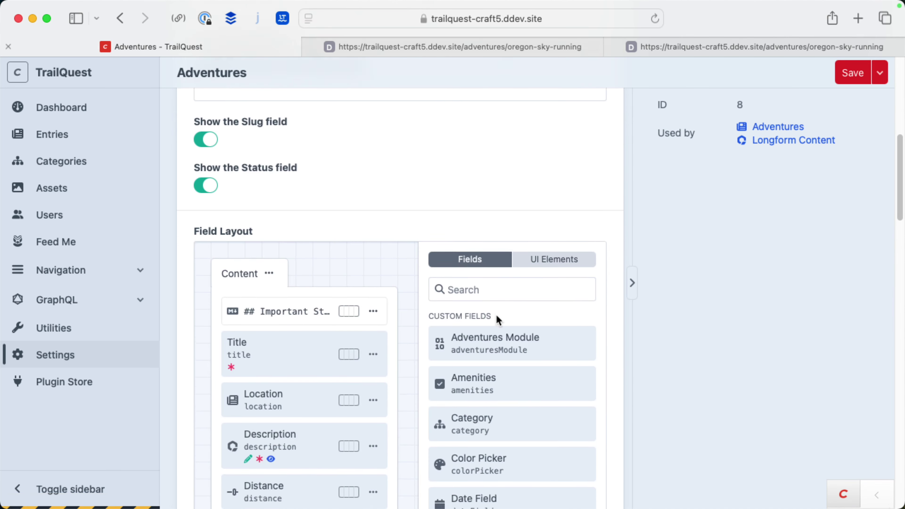
scroll(563, 340, "down", 3)
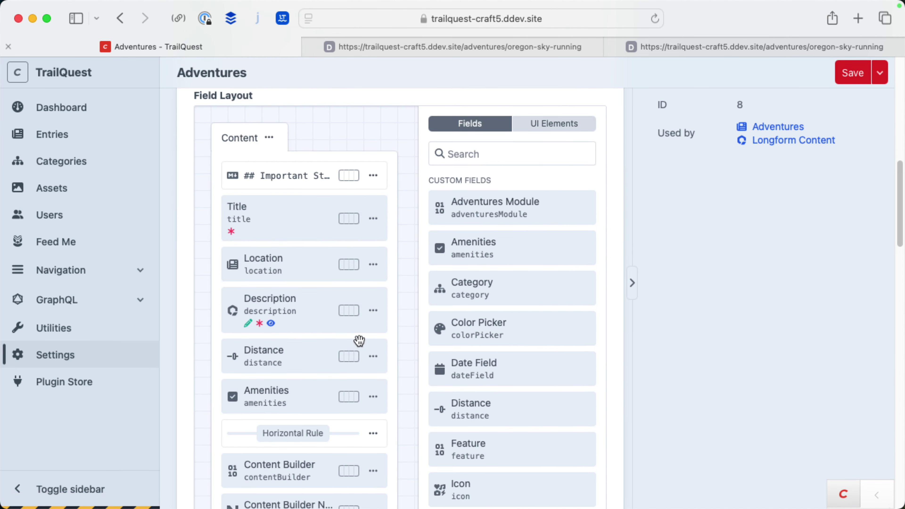
scroll(343, 341, "down", 10)
scroll(346, 348, "up", 2)
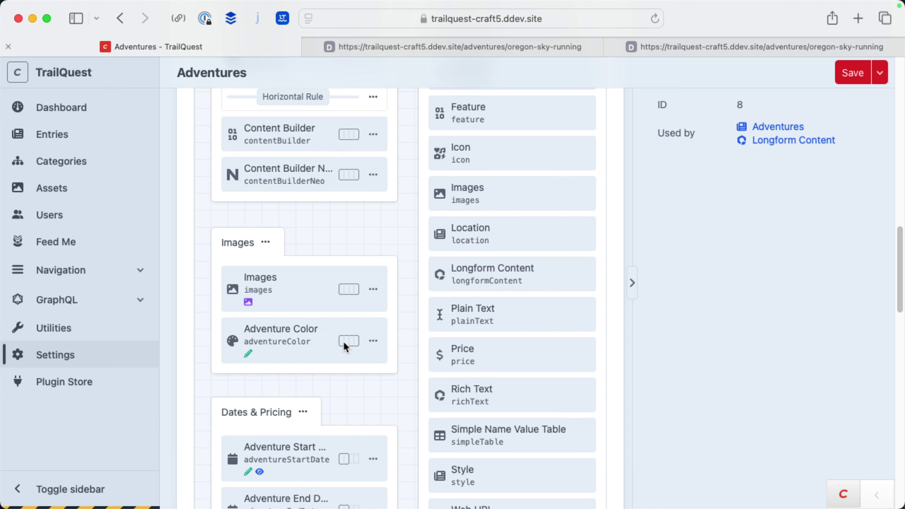
scroll(344, 345, "down", 5)
scroll(347, 344, "up", 4)
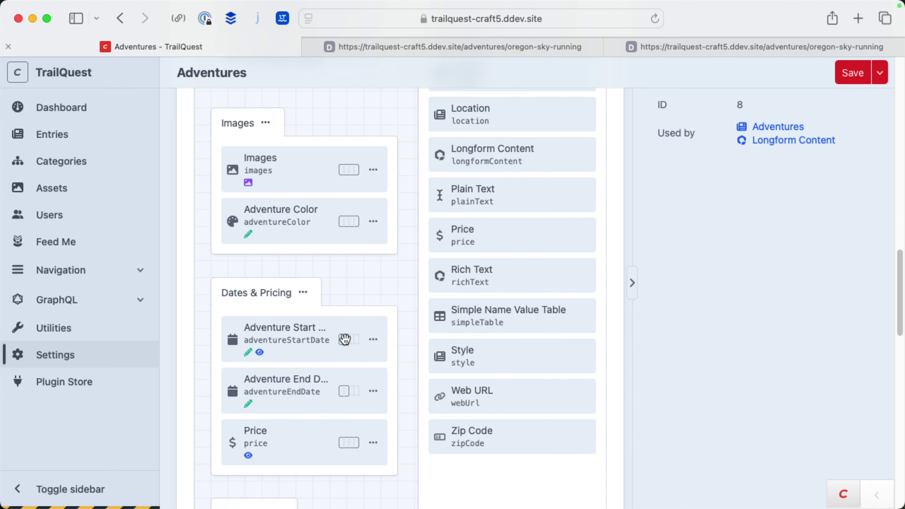
scroll(345, 345, "up", 5)
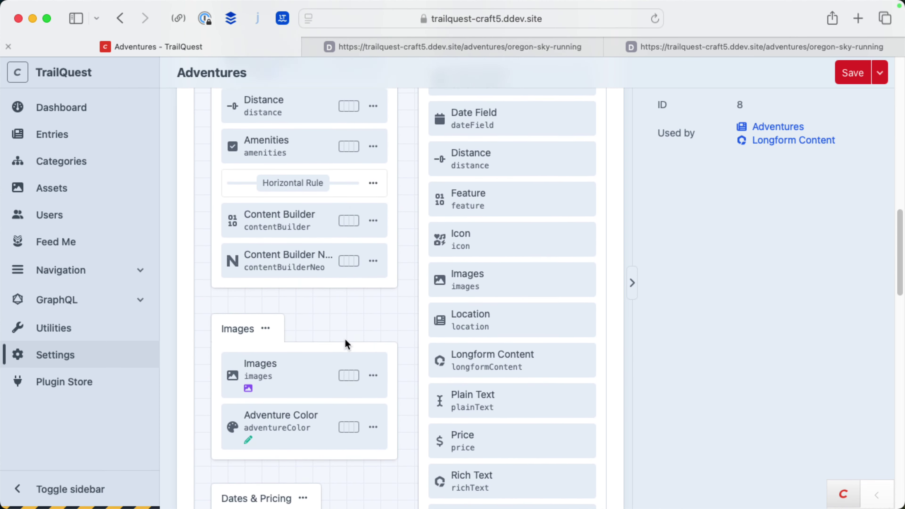
left_click(373, 151)
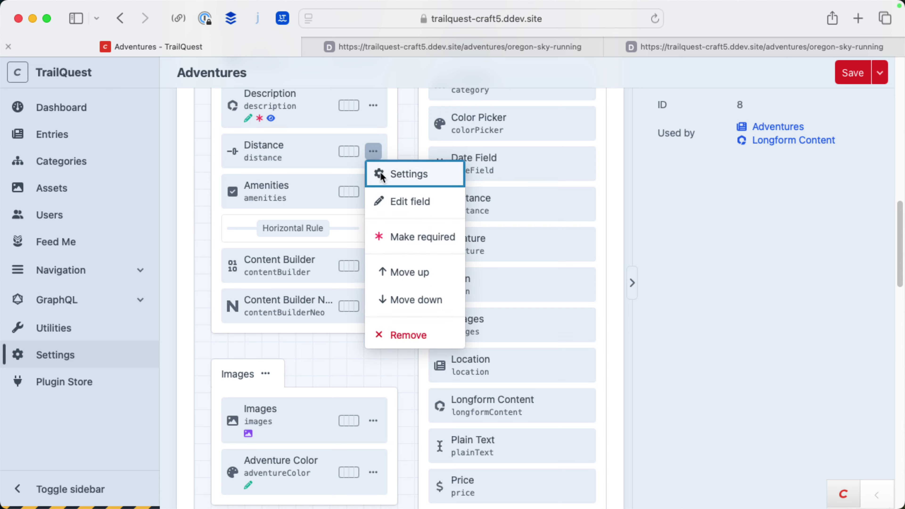
left_click(410, 202)
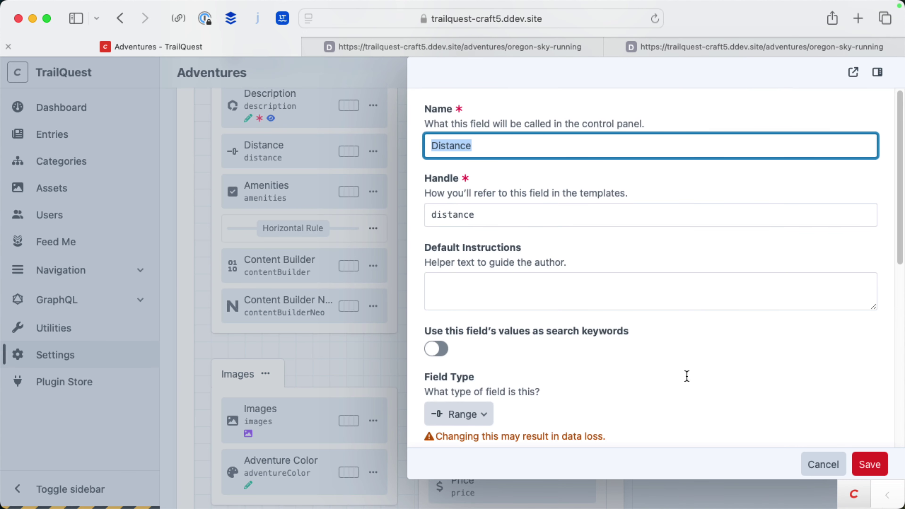
- Review the Distance field's type, minimum, maximum, step size, number input size and default value settings
scroll(697, 378, "down", 3)
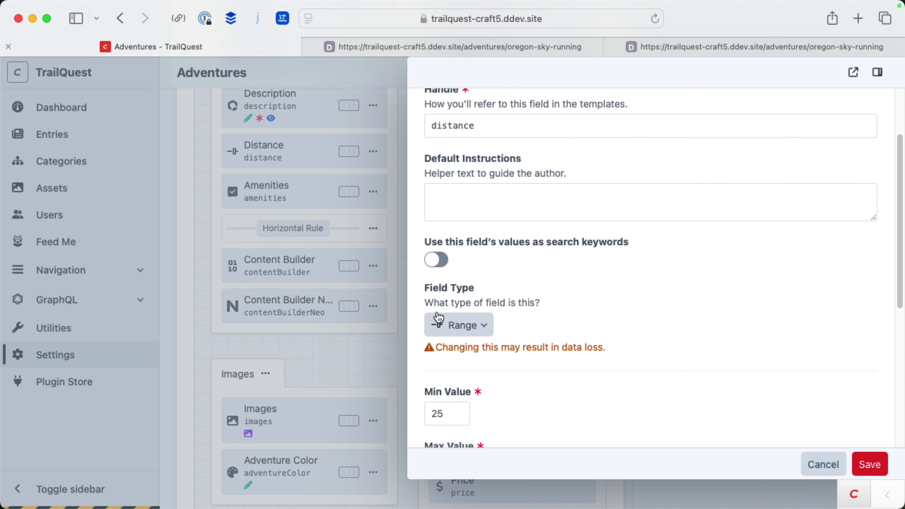
scroll(658, 327, "down", 5)
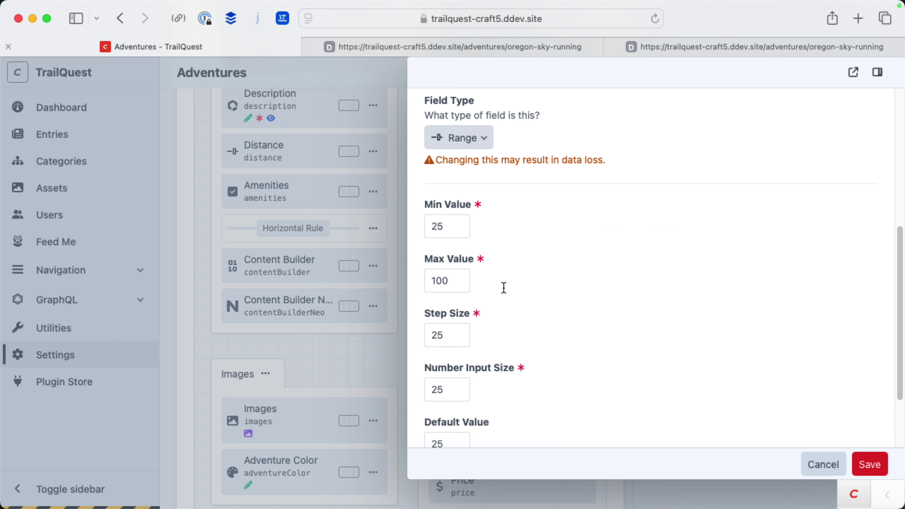
scroll(513, 290, "down", 1)
left_click(458, 317)
scroll(598, 316, "down", 2)
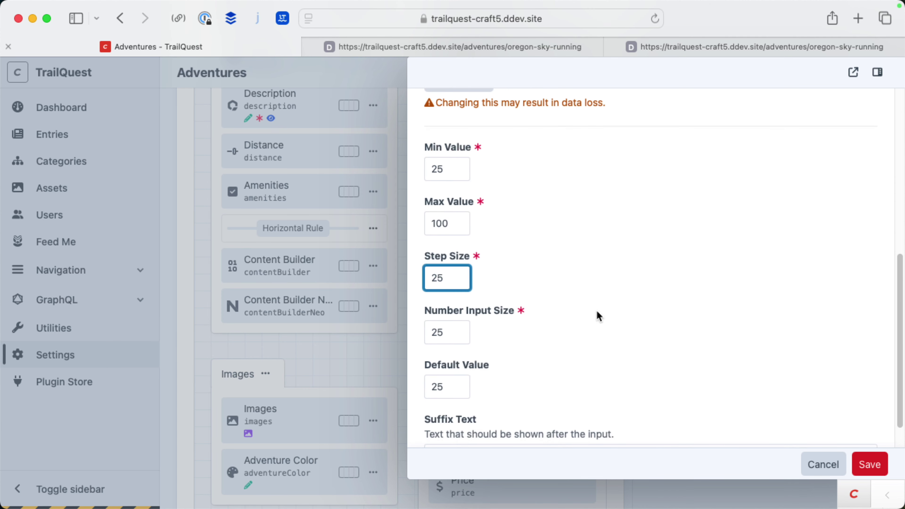
- Check the Distance field's number input size, default value and suffix text, plus its name and default instructions
left_click(460, 327)
scroll(555, 336, "down", 1)
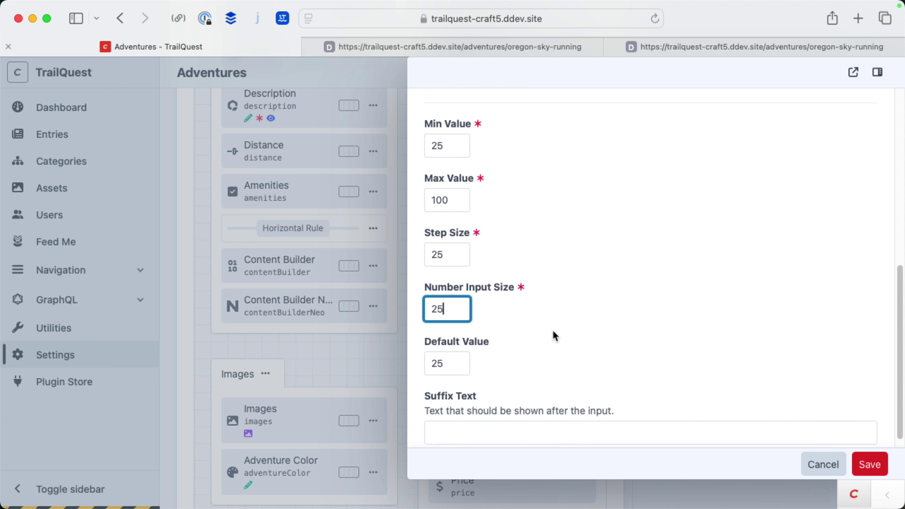
key("Tab")
left_click(630, 320)
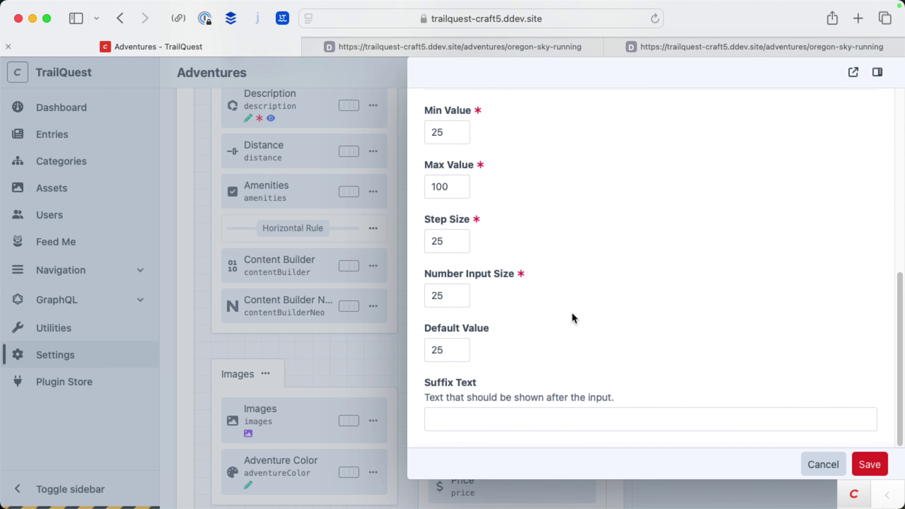
scroll(574, 319, "up", 6)
scroll(571, 322, "up", 3)
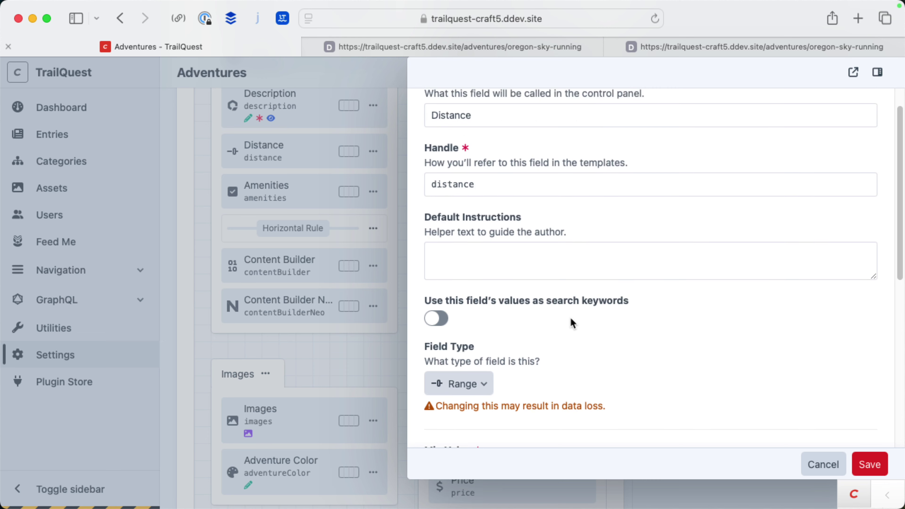
left_click(508, 304)
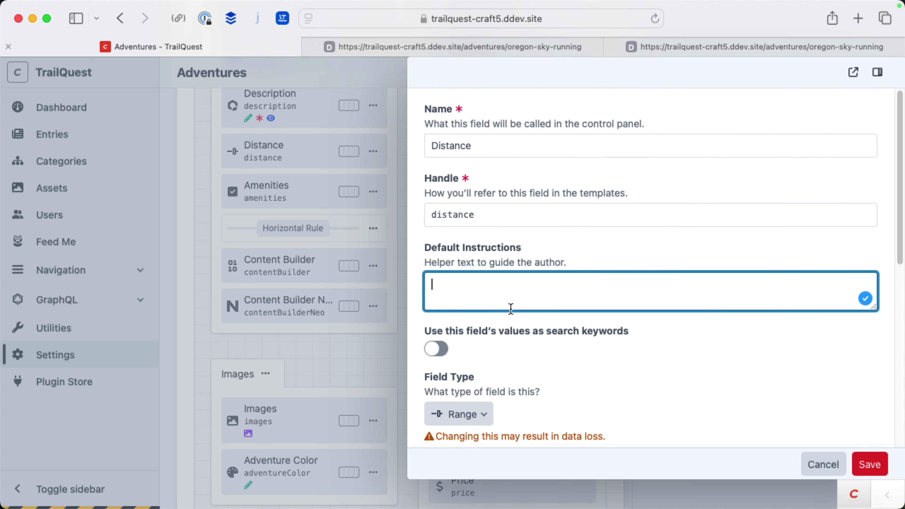
left_click(613, 133)
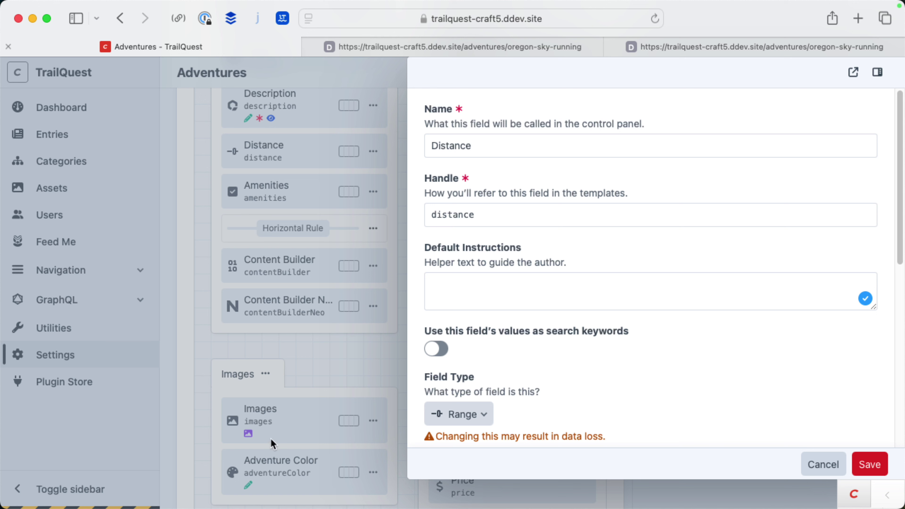
- Recheck the Distance field's handle and number input size, and close its settings without saving
left_click(486, 219)
double_click(484, 218)
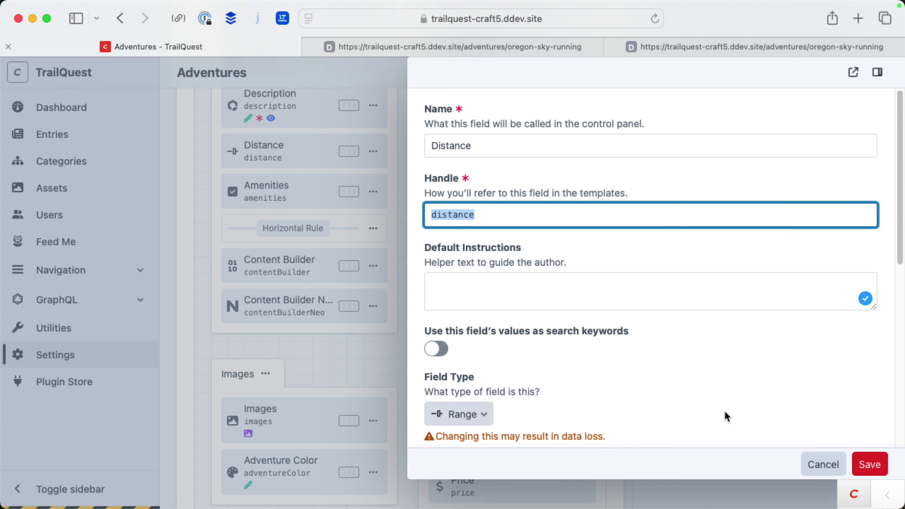
scroll(726, 416, "down", 10)
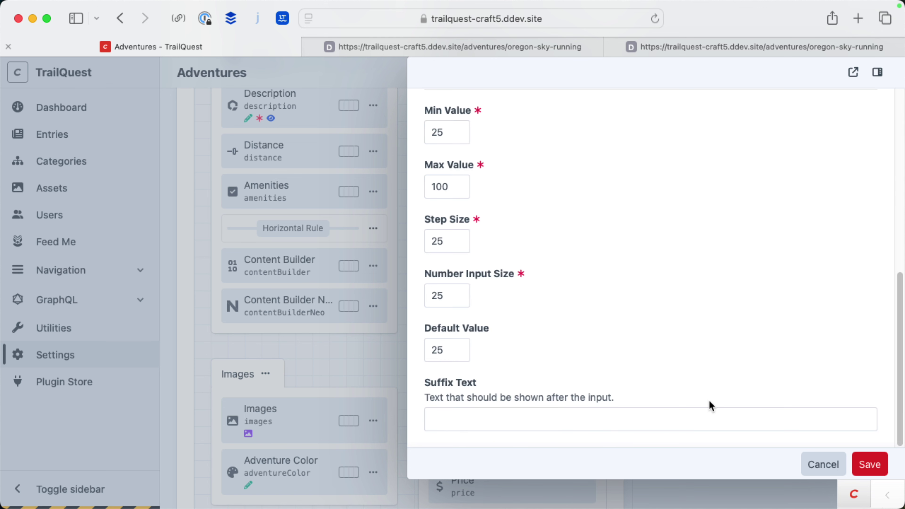
double_click(457, 296)
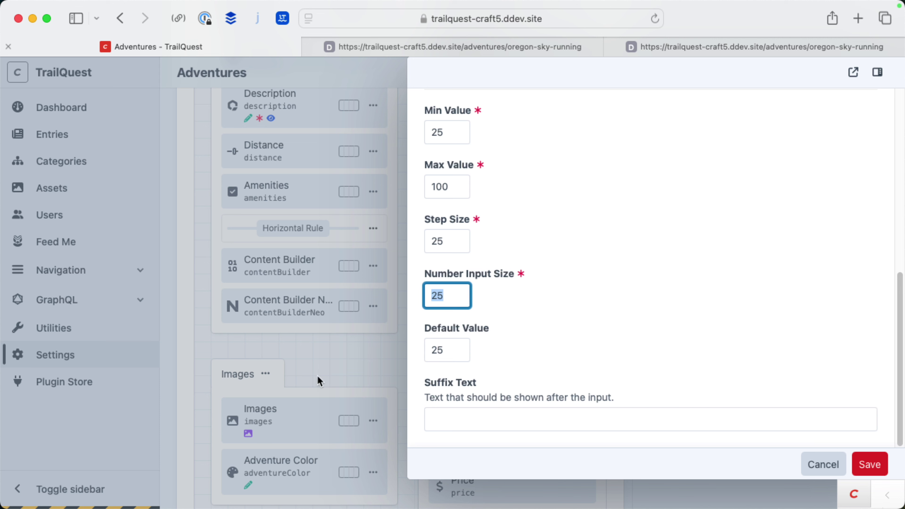
left_click(362, 369)
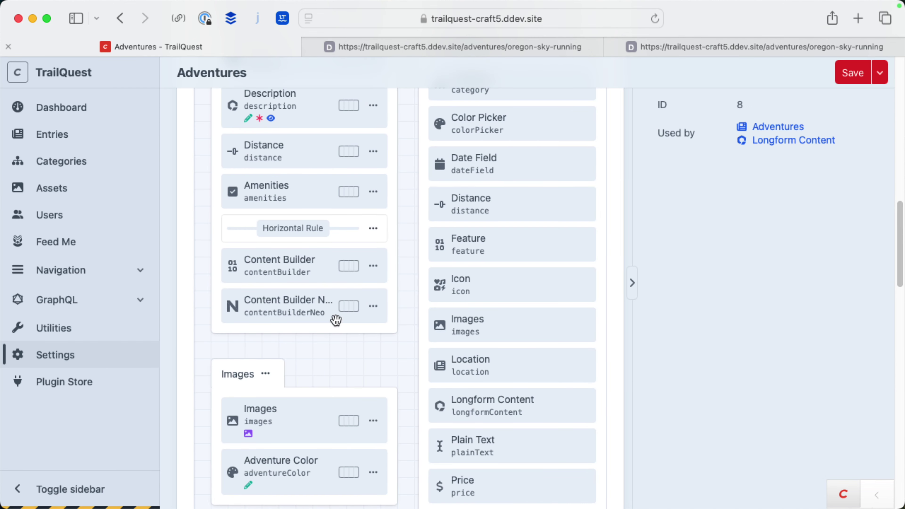
- Open the Oregon Sky Running entry from the Adventures entries and go to its Distance field
left_click(86, 142)
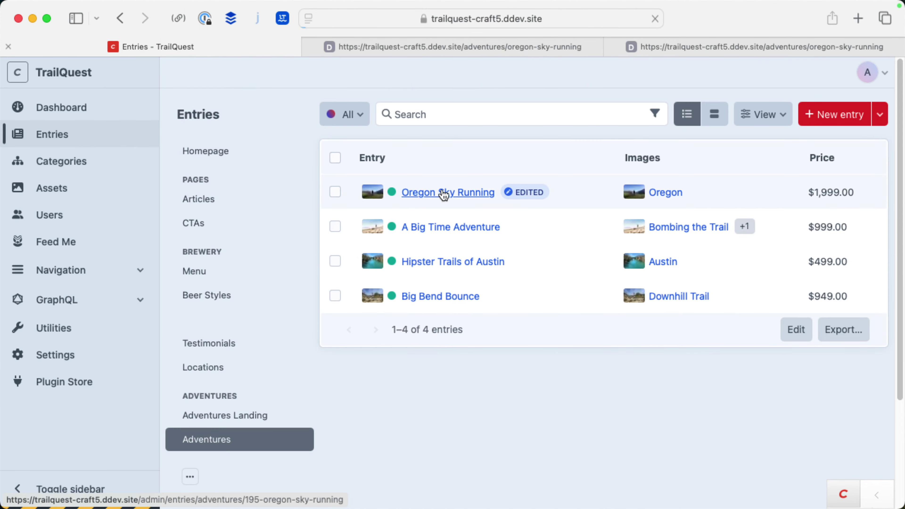
left_click(443, 194)
scroll(412, 418, "down", 10)
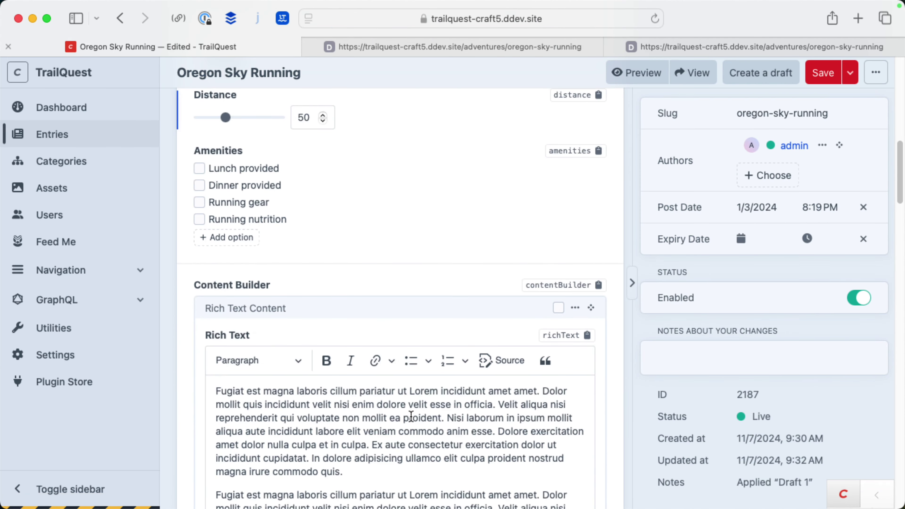
scroll(411, 417, "up", 4)
- Set the Distance value of the Oregon Sky Running entry to 25
double_click(303, 254)
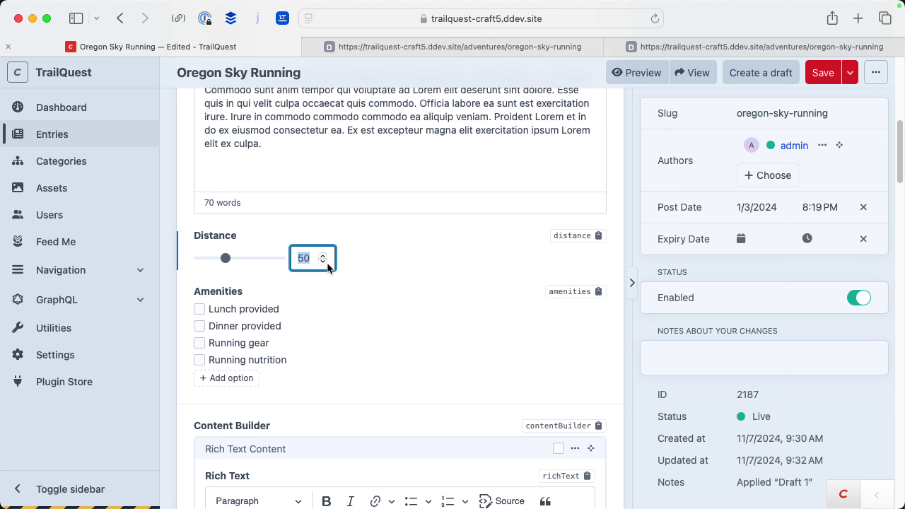
type("5")
key("BackSpace")
type("25")
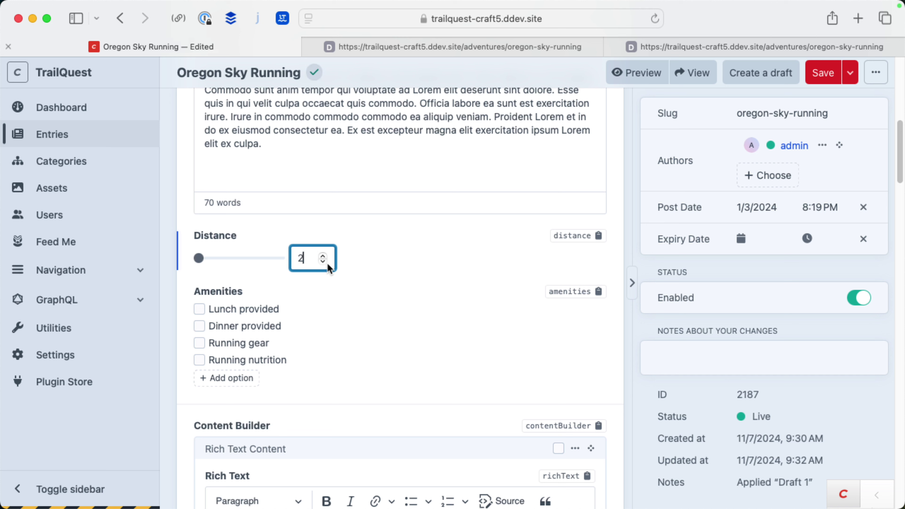
left_click(380, 323)
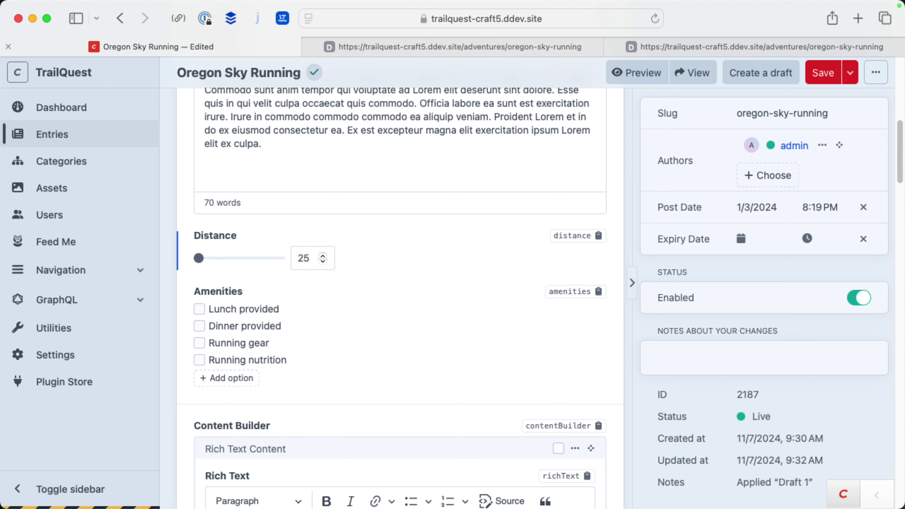
- Look at the two open Oregon Sky Running front-end pages and return to the entry's edit page
left_click(580, 49)
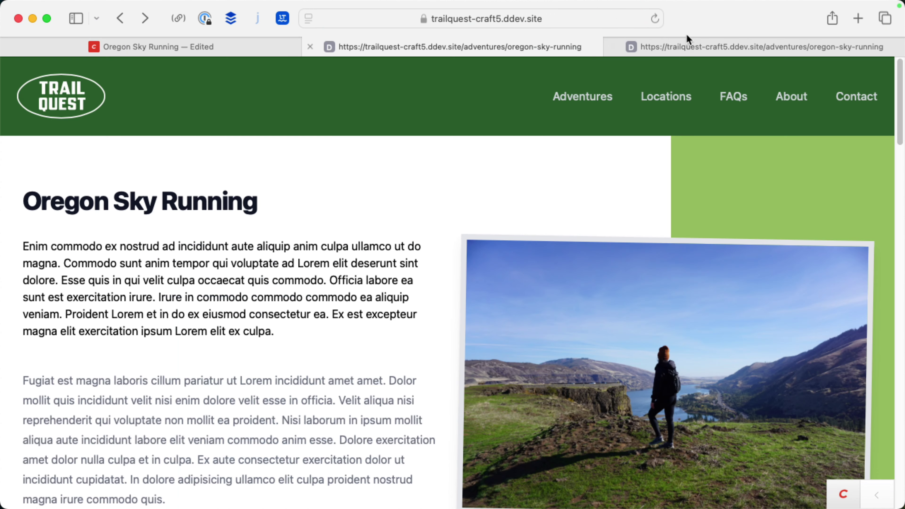
left_click(695, 45)
left_click(195, 48)
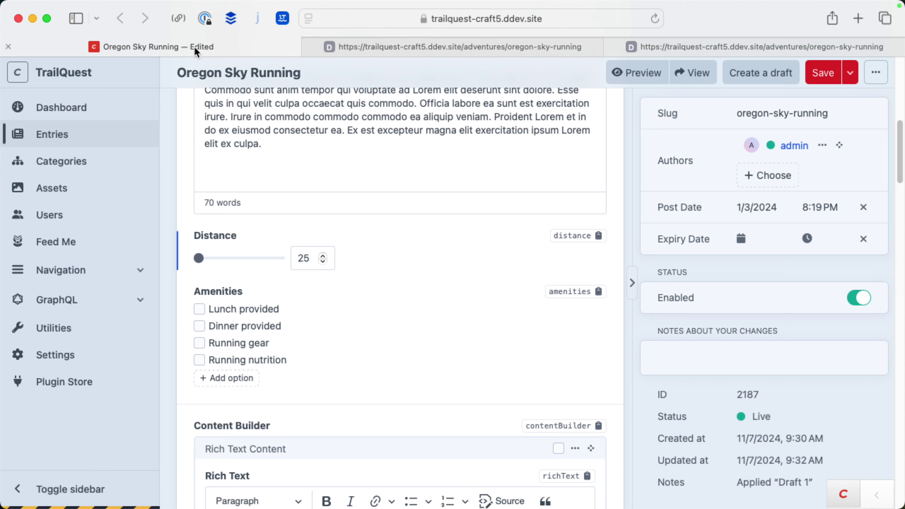
- Open the list of all fields in the system settings and look through their types and usage
left_click(76, 355)
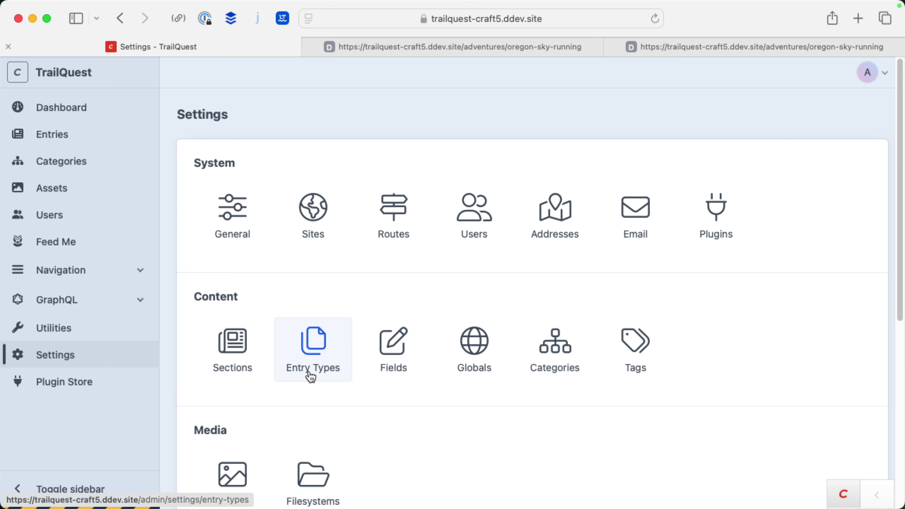
left_click(413, 343)
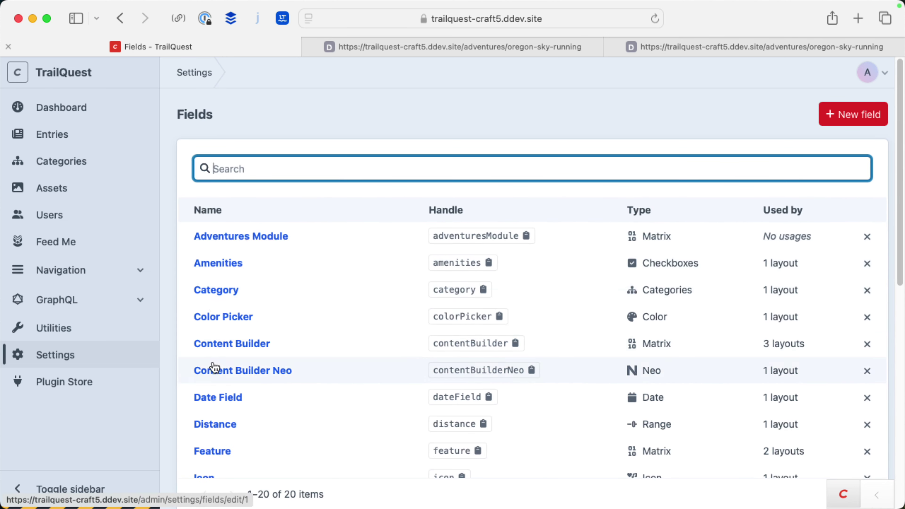
scroll(214, 367, "down", 10)
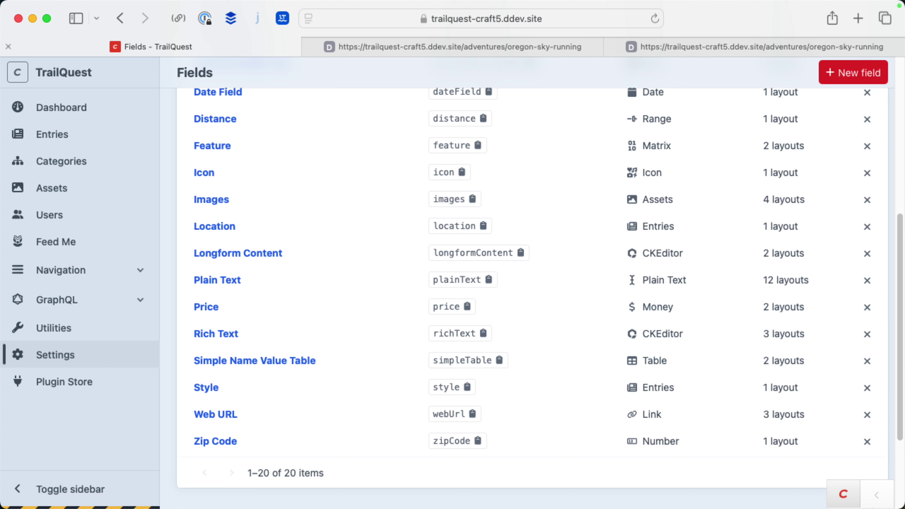
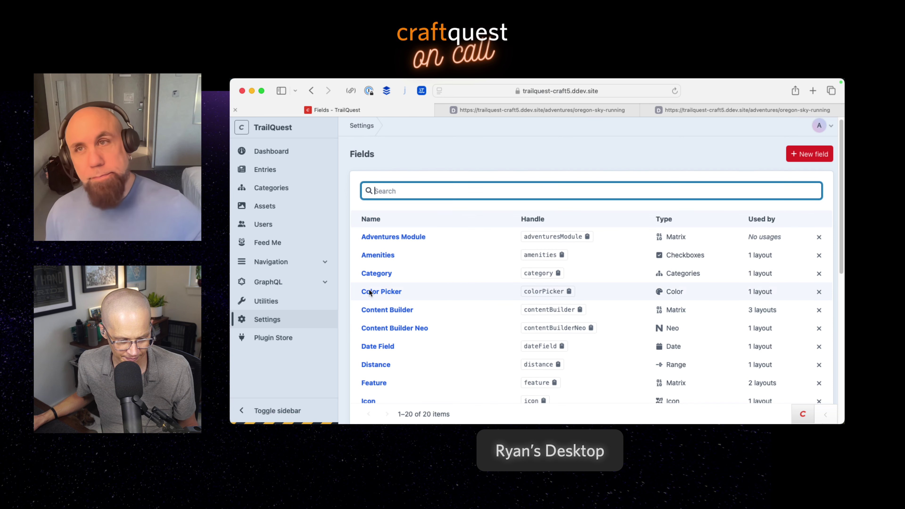
- Open the Amenities field for editing from the field layout of the Adventures entry type
left_click(268, 319)
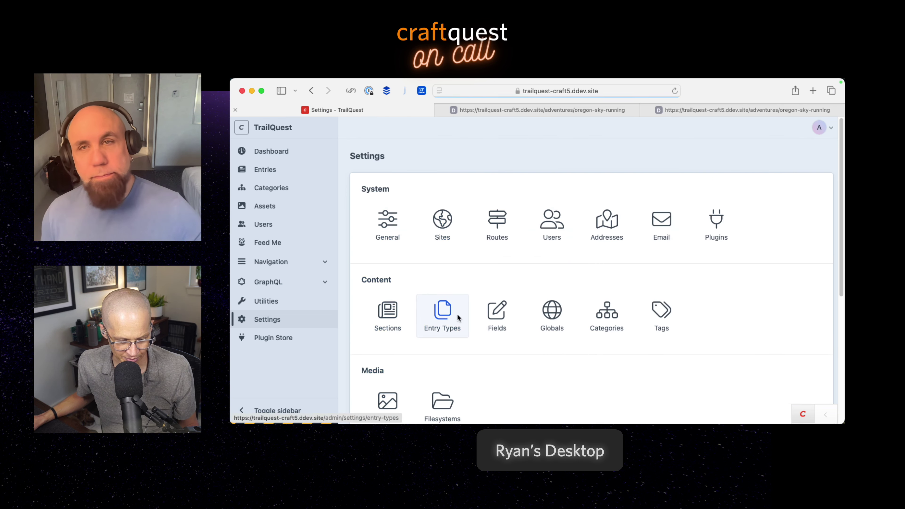
left_click(442, 314)
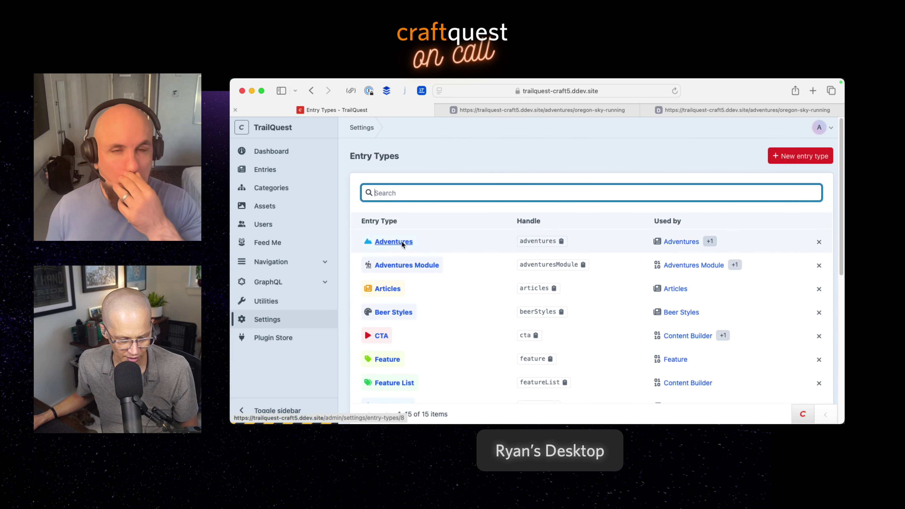
left_click(402, 241)
scroll(499, 310, "down", 3)
scroll(509, 315, "down", 7)
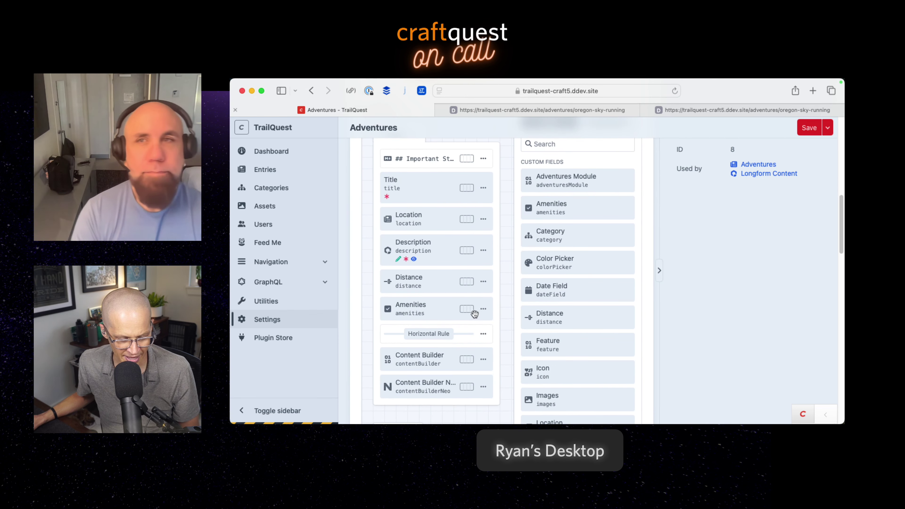
left_click(483, 308)
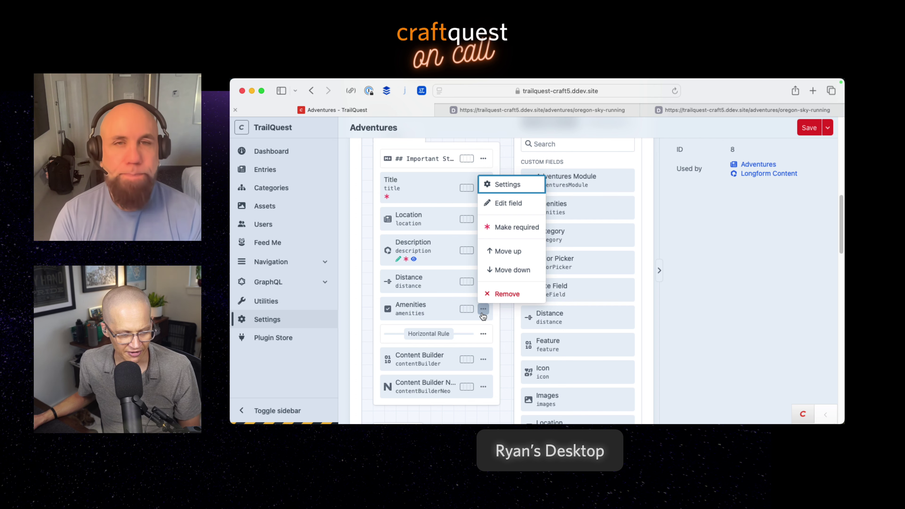
left_click(498, 203)
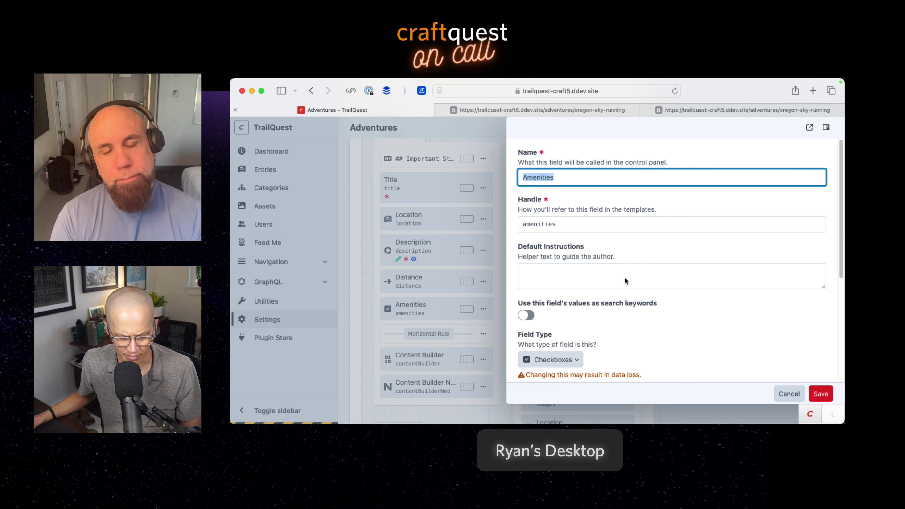
- Review the Amenities field's checkbox options and custom options setting, and close it without saving
scroll(624, 277, "down", 5)
left_click(605, 272)
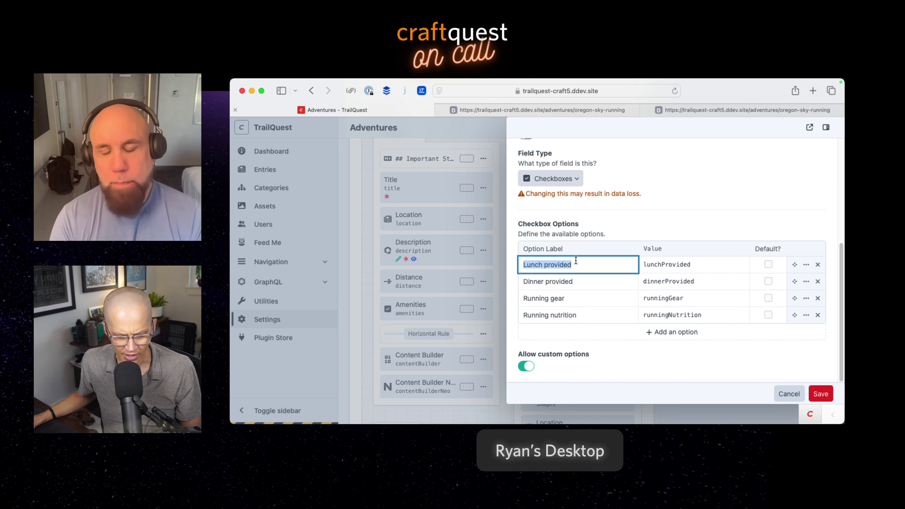
left_click(599, 281)
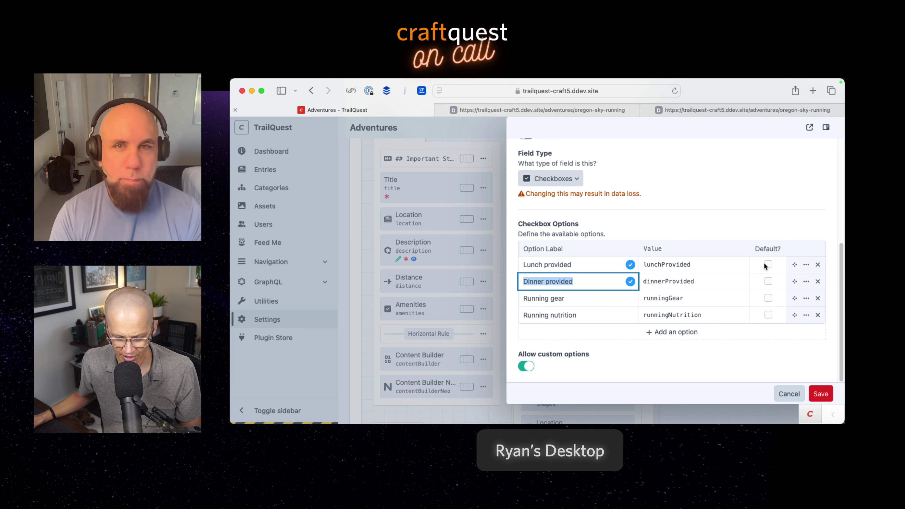
left_click_drag(520, 297, 566, 297)
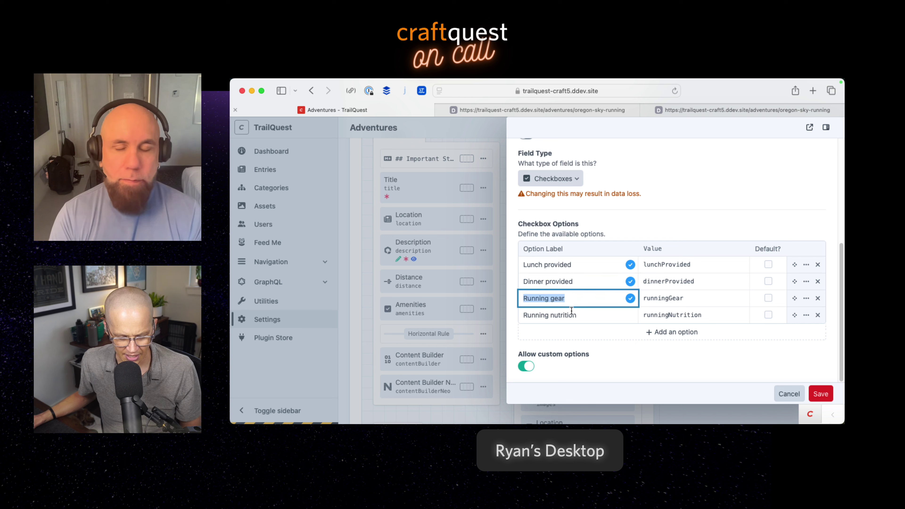
left_click(577, 315)
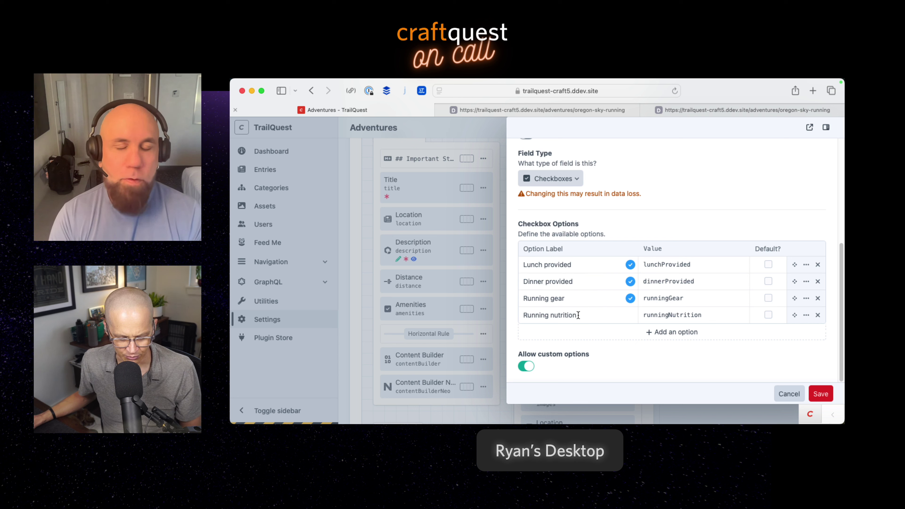
left_click(638, 355)
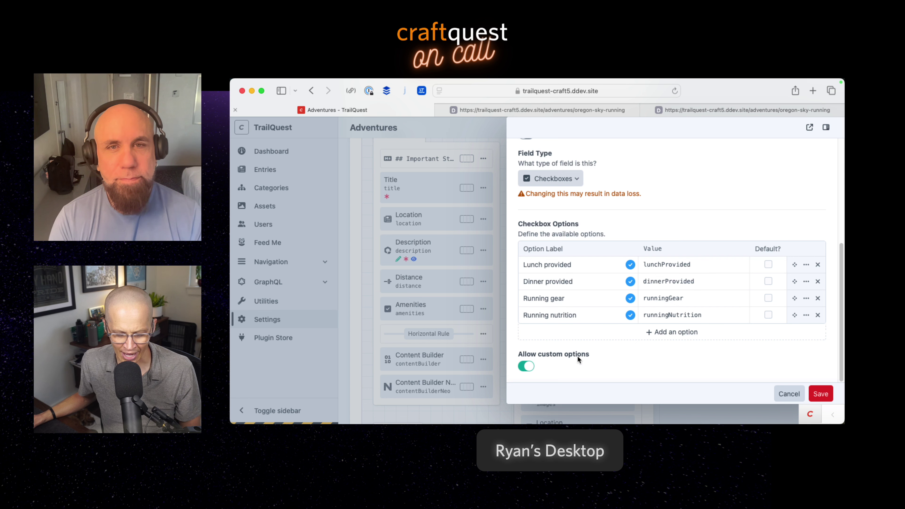
left_click(789, 394)
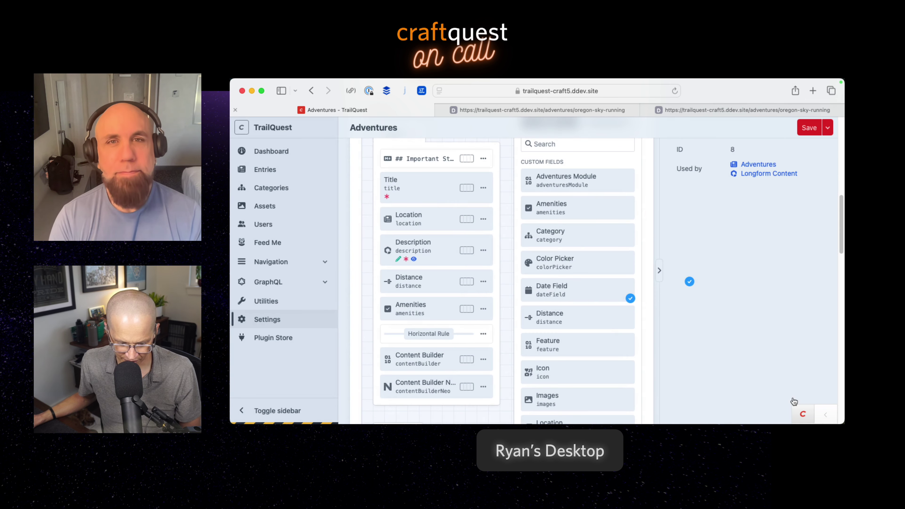
- Reopen the Oregon Sky Running entry from the Adventures entries and go to its Amenities field
left_click(283, 169)
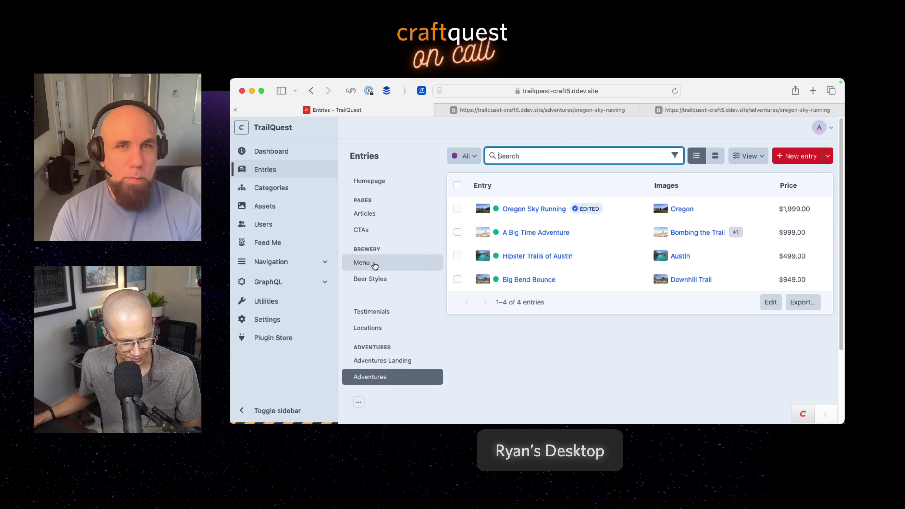
left_click(536, 210)
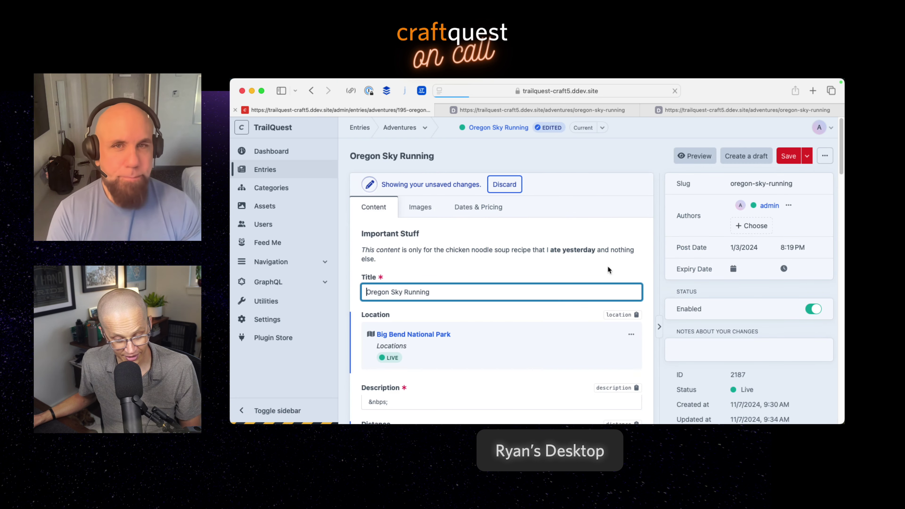
scroll(646, 314, "down", 5)
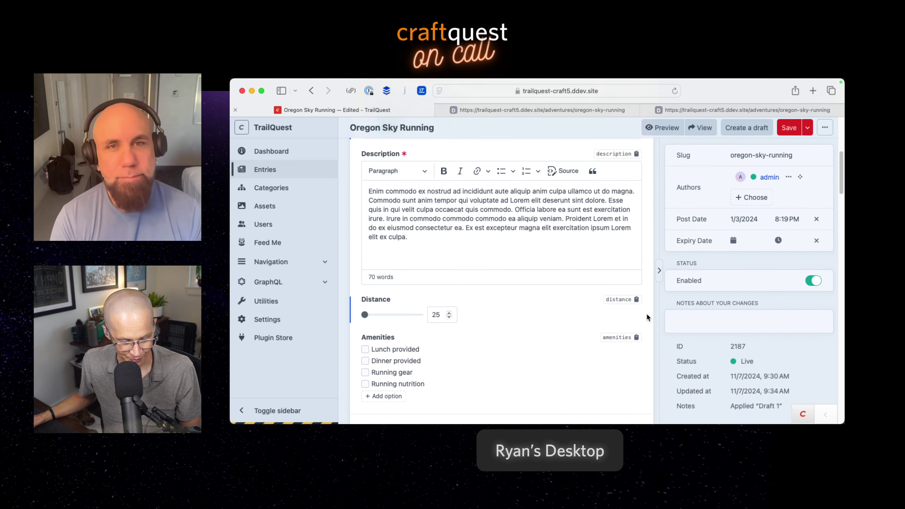
scroll(507, 306, "down", 2)
scroll(422, 315, "down", 2)
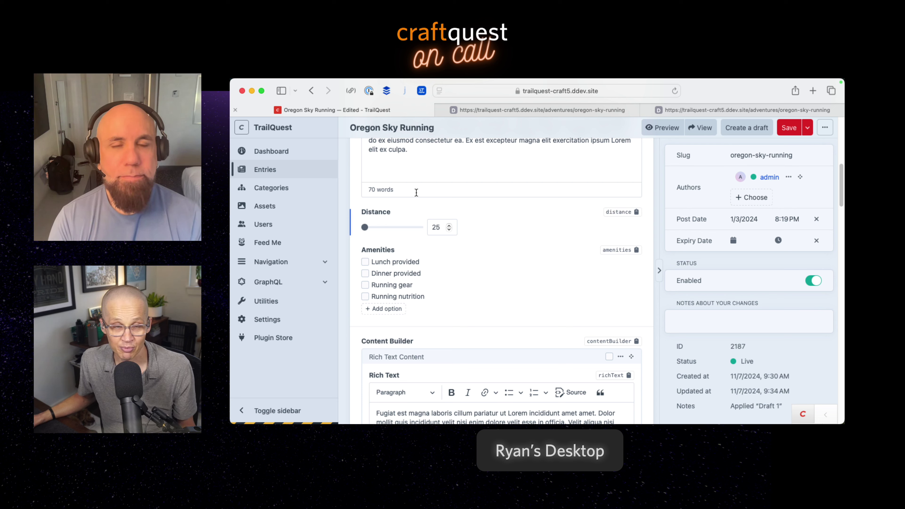
- Add the custom option "Free Ski Rentals on Saturday" to the Amenities field
left_click(394, 309)
type("F")
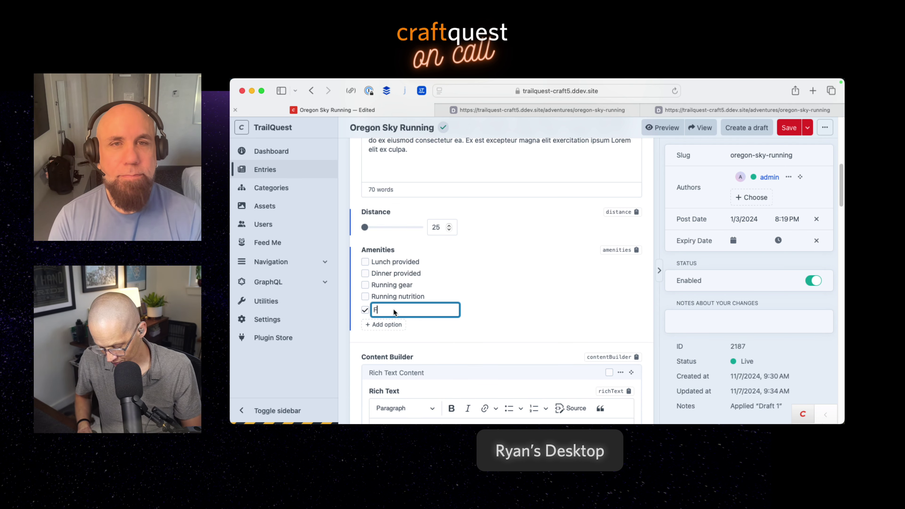
type("ree Ski Ren")
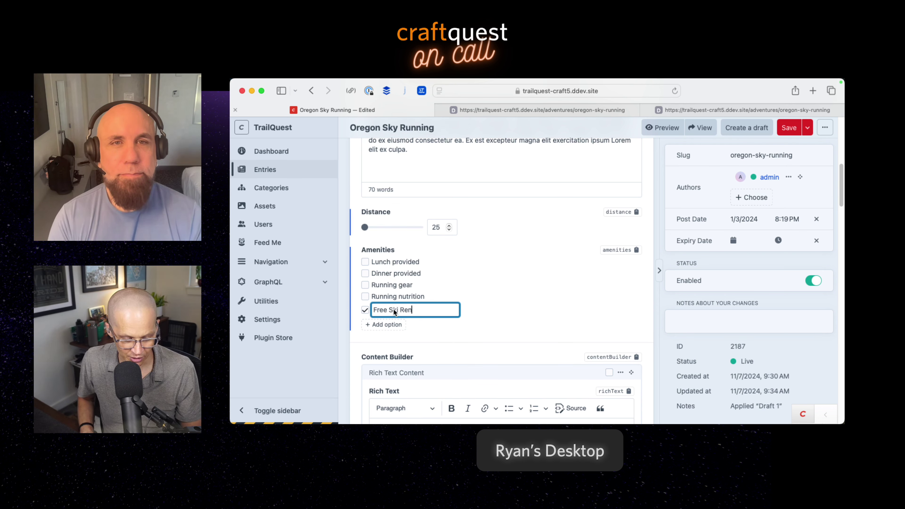
type("tals on Satu")
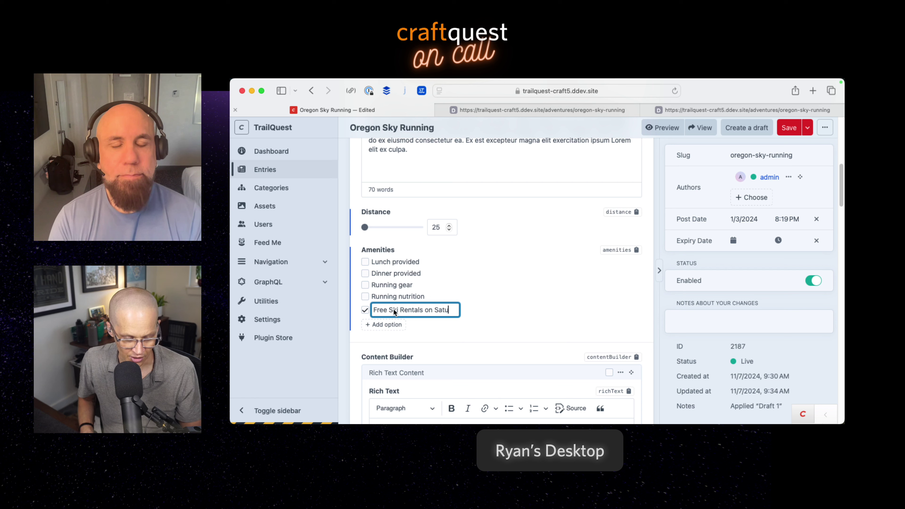
type("rday")
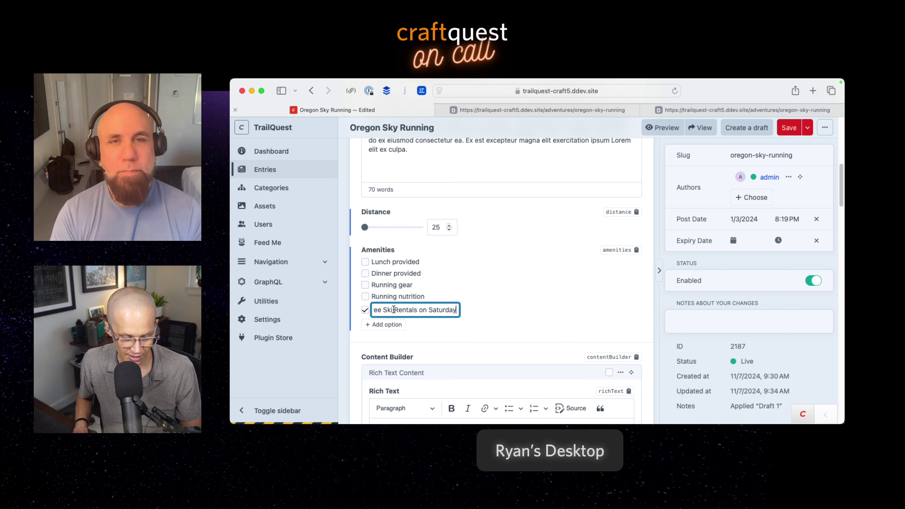
left_click(528, 319)
- Select the Lunch provided and Running gear amenities and save the entry
scroll(421, 312, "down", 3)
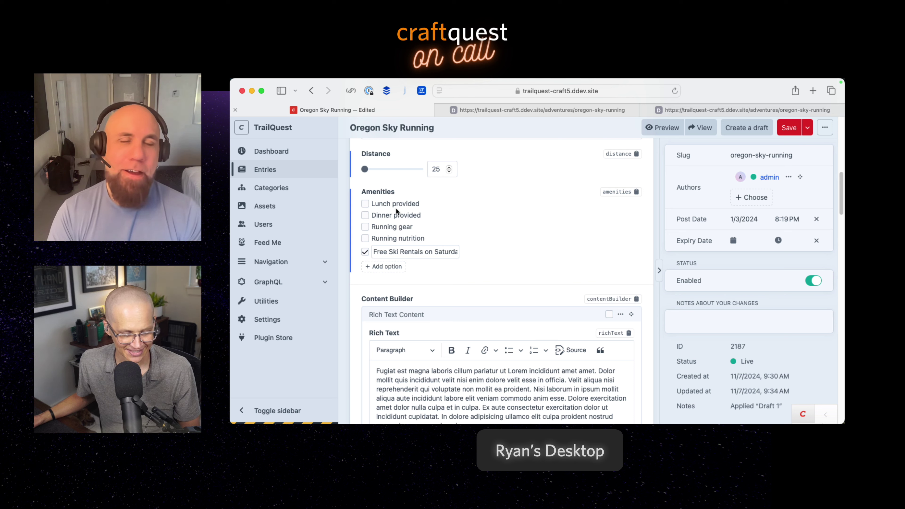
left_click(369, 206)
left_click(365, 226)
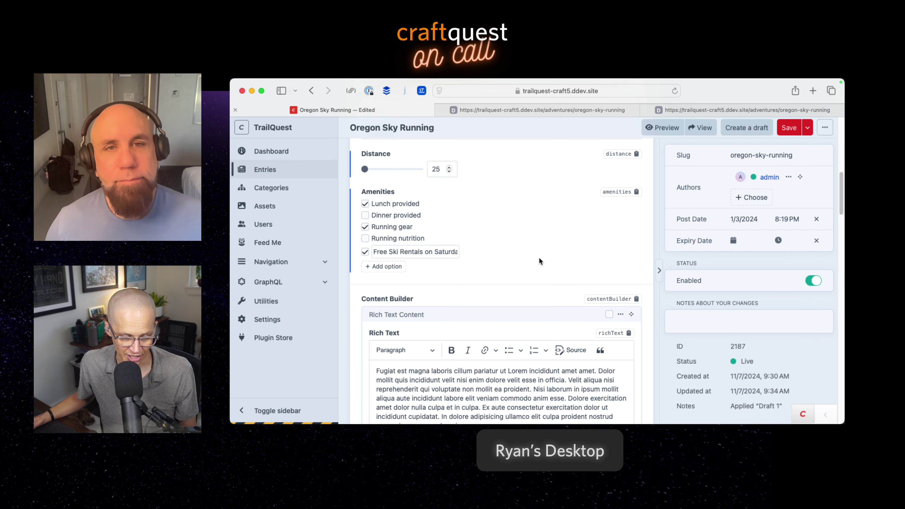
left_click(785, 129)
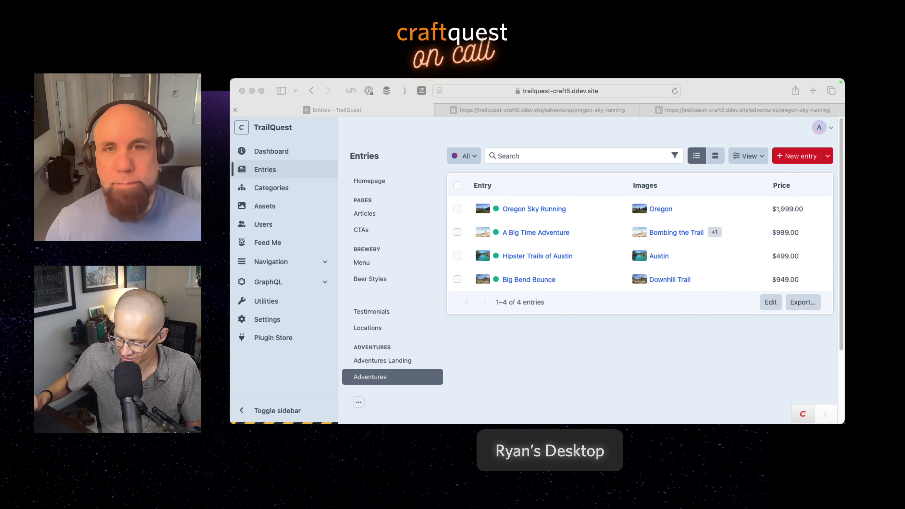
- Reopen the Oregon Sky Running entry and go to the CTA block in its Content Builder
left_click(571, 170)
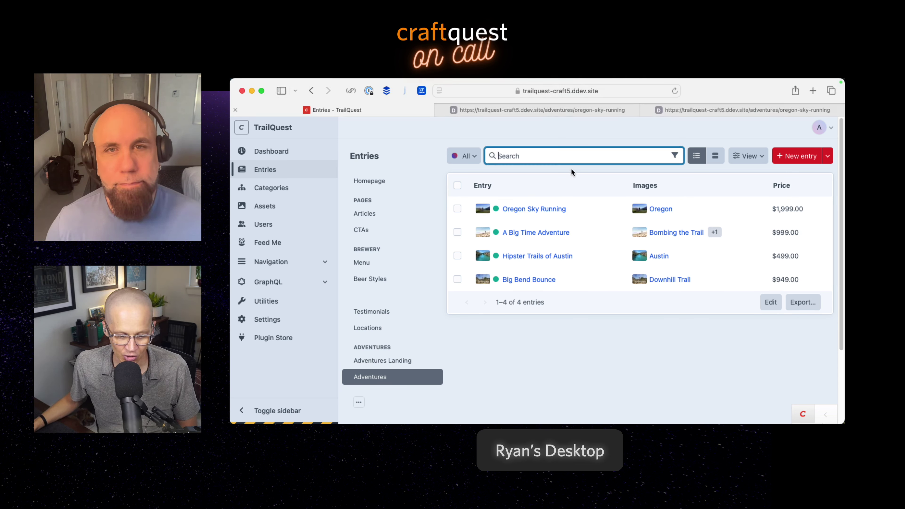
left_click(553, 213)
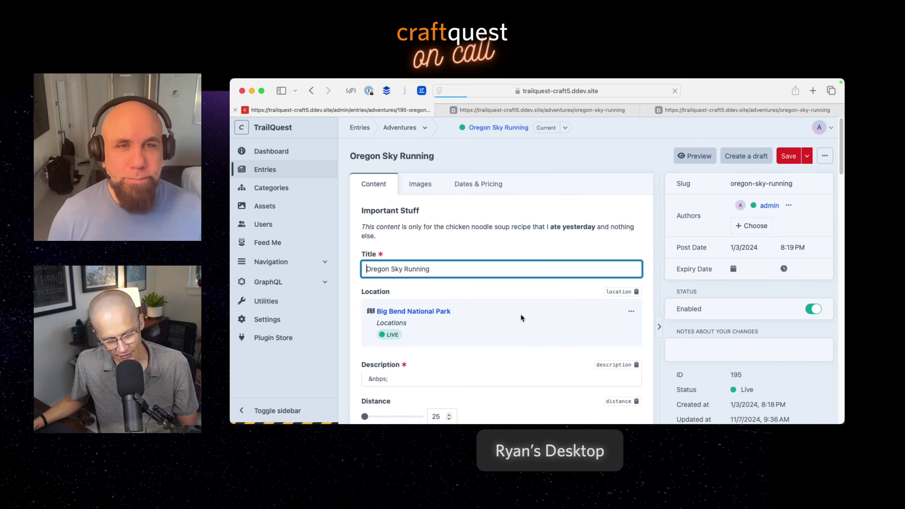
scroll(520, 313, "down", 15)
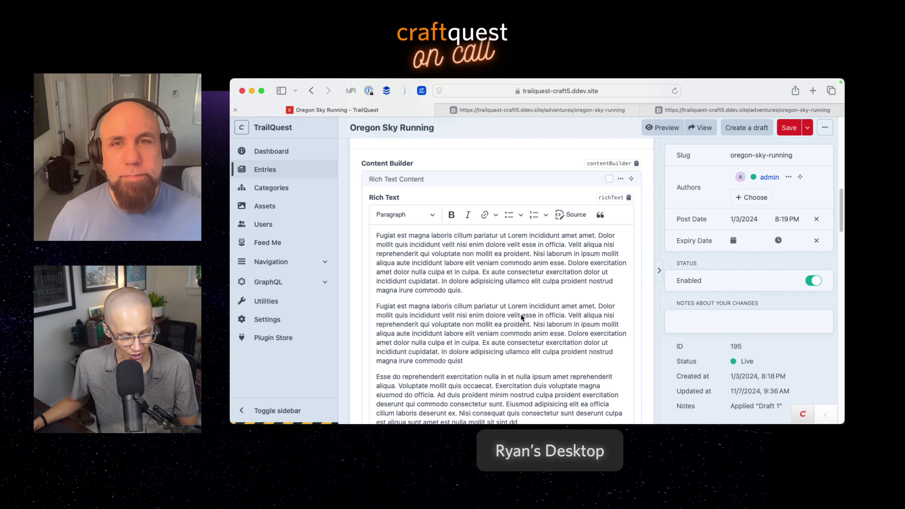
scroll(520, 314, "down", 15)
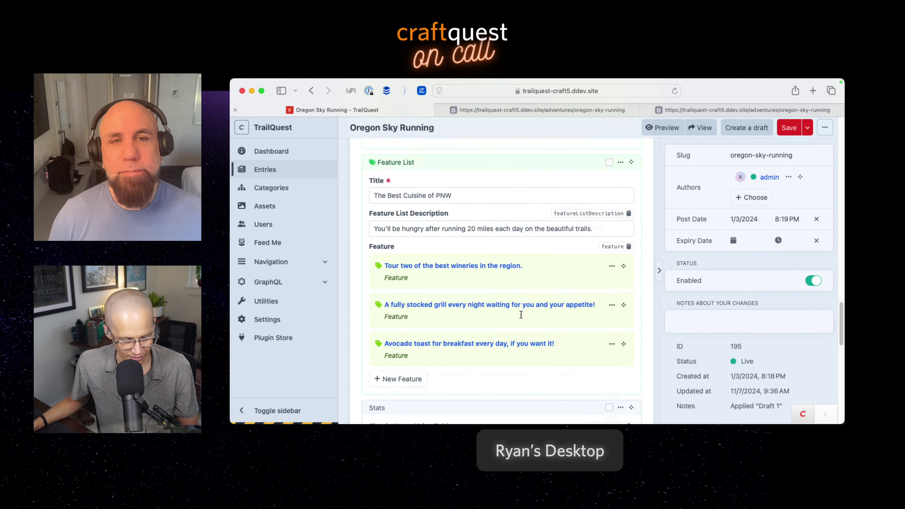
scroll(520, 313, "down", 10)
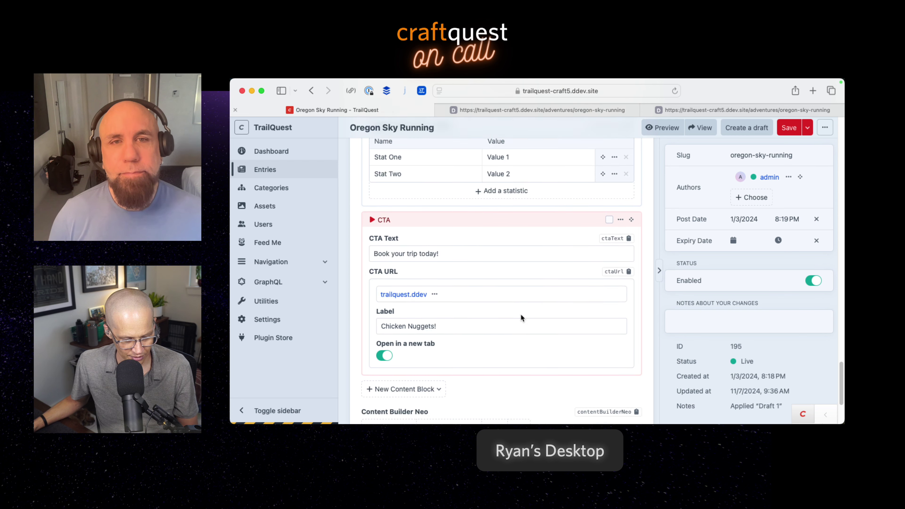
scroll(520, 314, "down", 3)
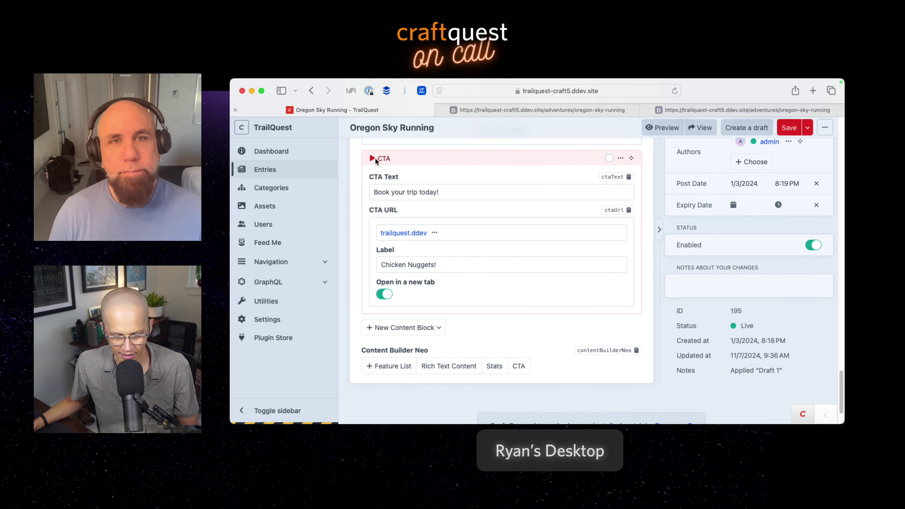
- Review the CTA block's text, URL, label and new-tab setting without changing them
triple_click(467, 193)
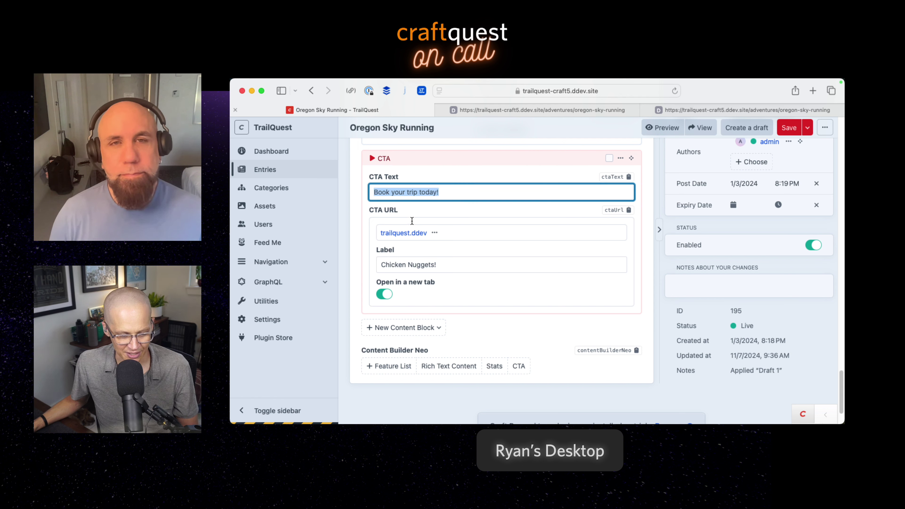
left_click(468, 234)
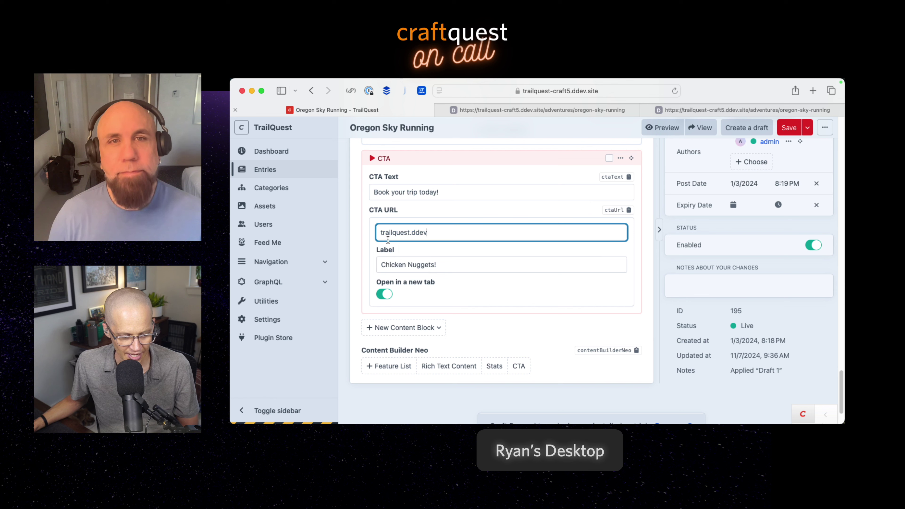
left_click(443, 265)
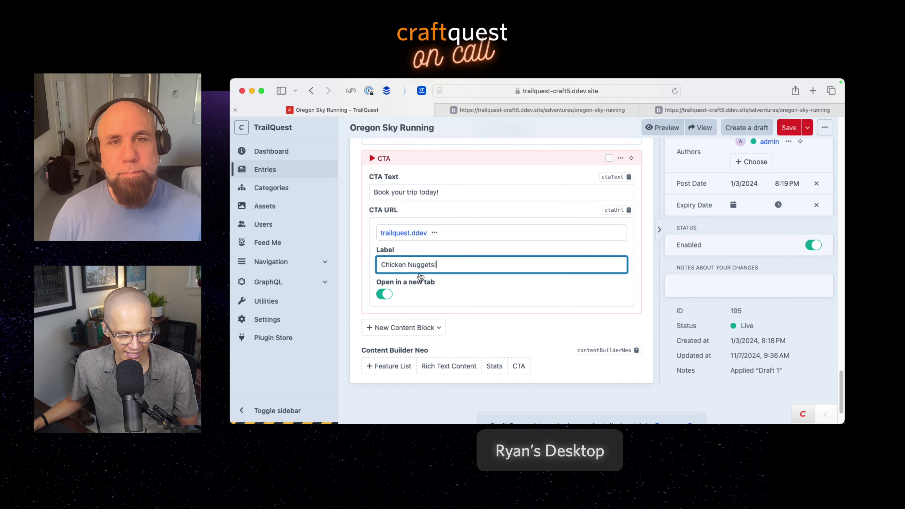
left_click(439, 298)
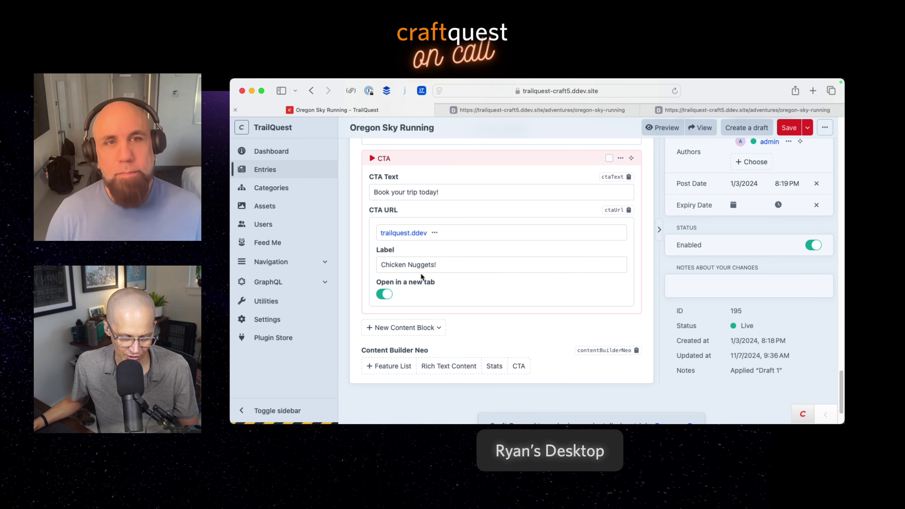
- Open the list of all fields in the system settings and look through it for the CTA link field
left_click(264, 320)
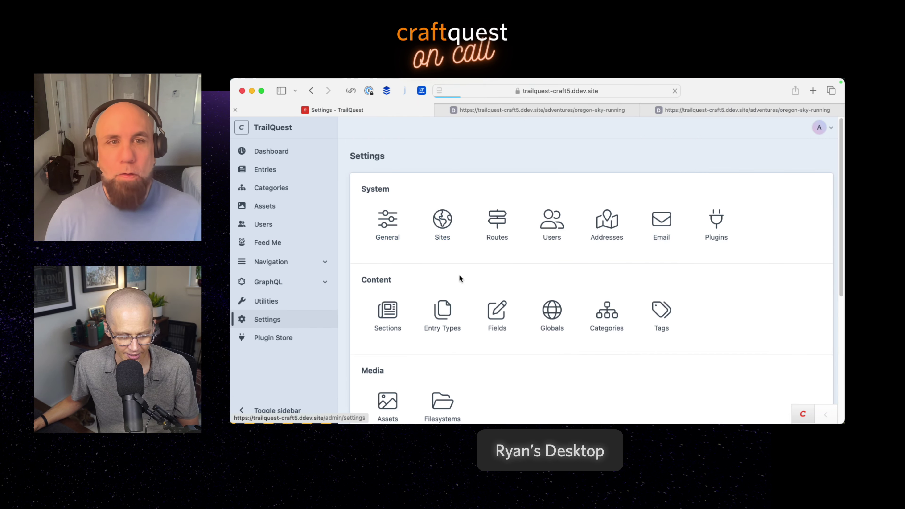
left_click(490, 327)
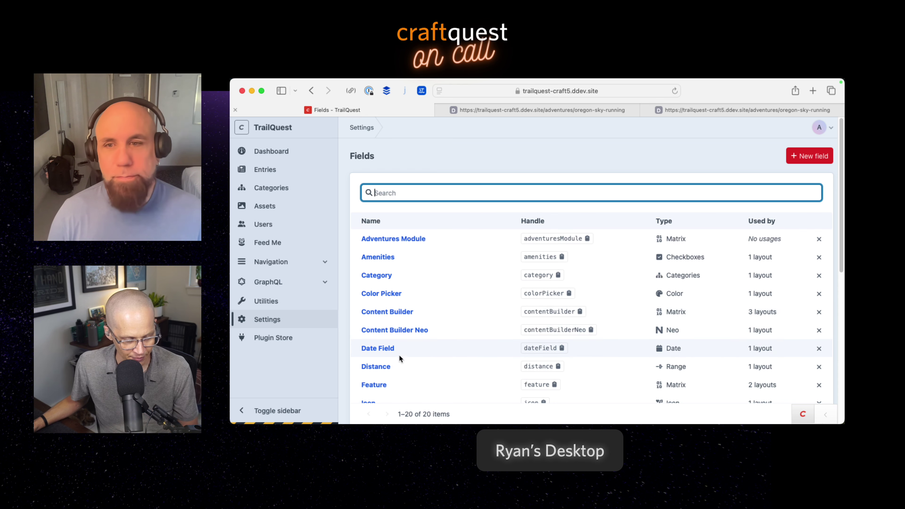
scroll(406, 353, "down", 1)
scroll(410, 349, "down", 5)
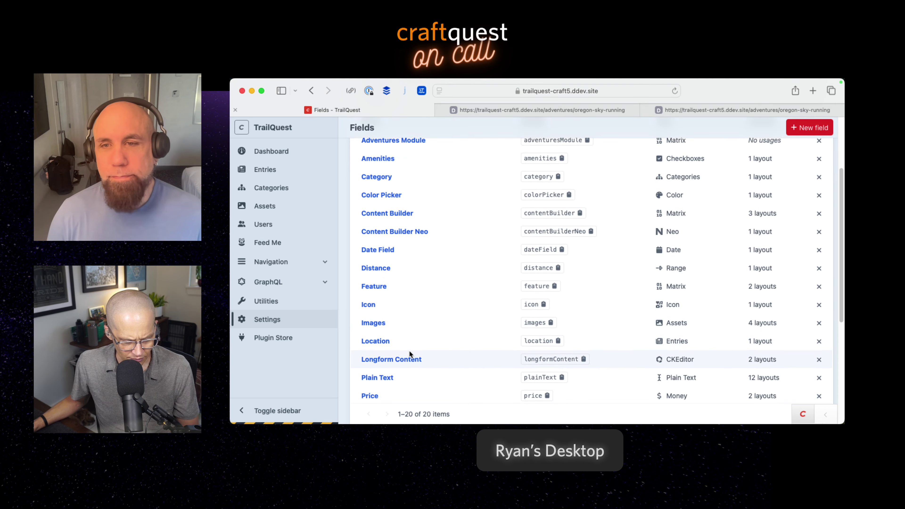
scroll(457, 354, "down", 4)
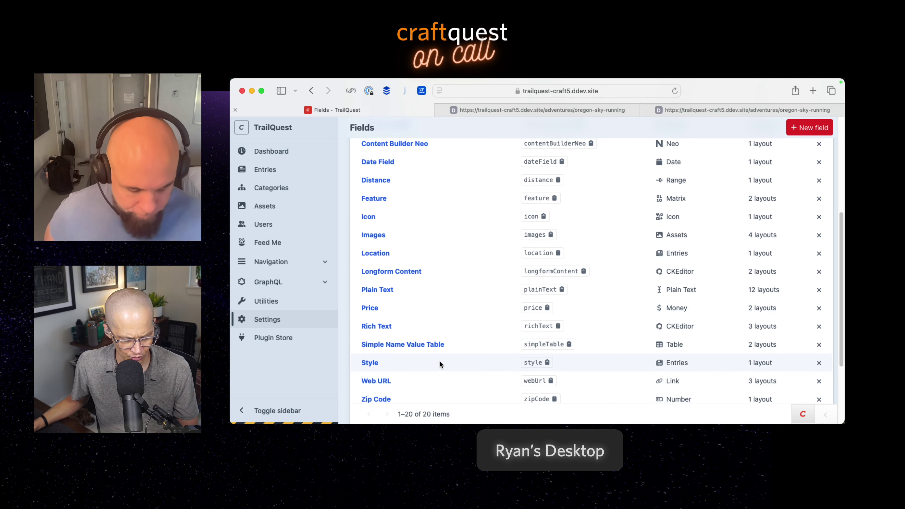
scroll(439, 361, "up", 10)
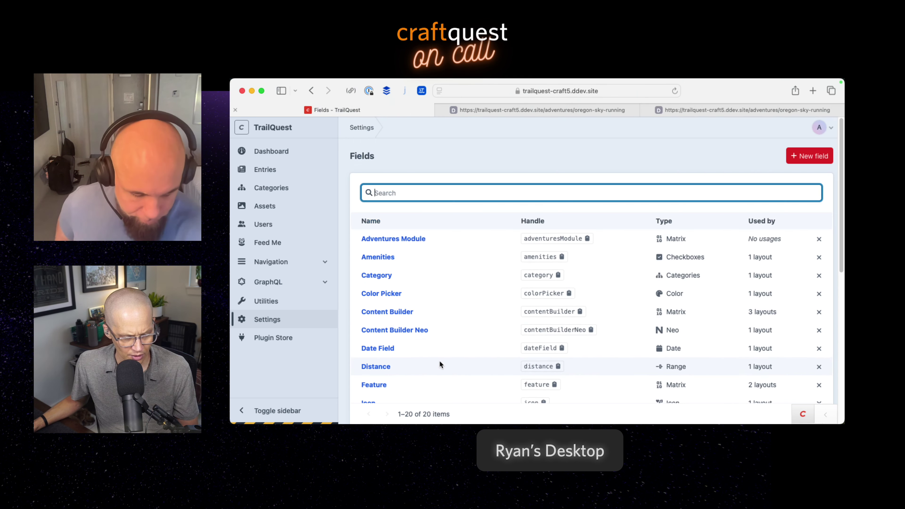
- Open the Adventures entry type in the settings and go to Content Builder in its field layout
left_click(288, 319)
left_click(426, 320)
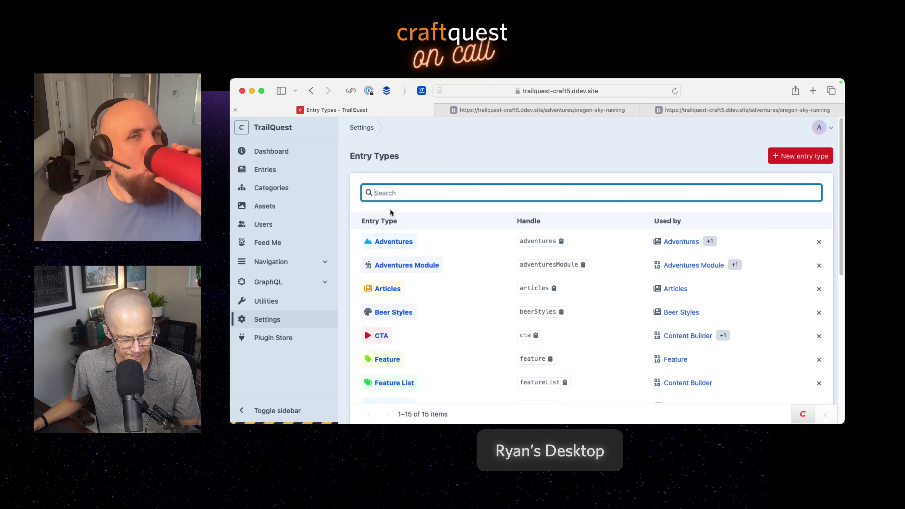
left_click(394, 241)
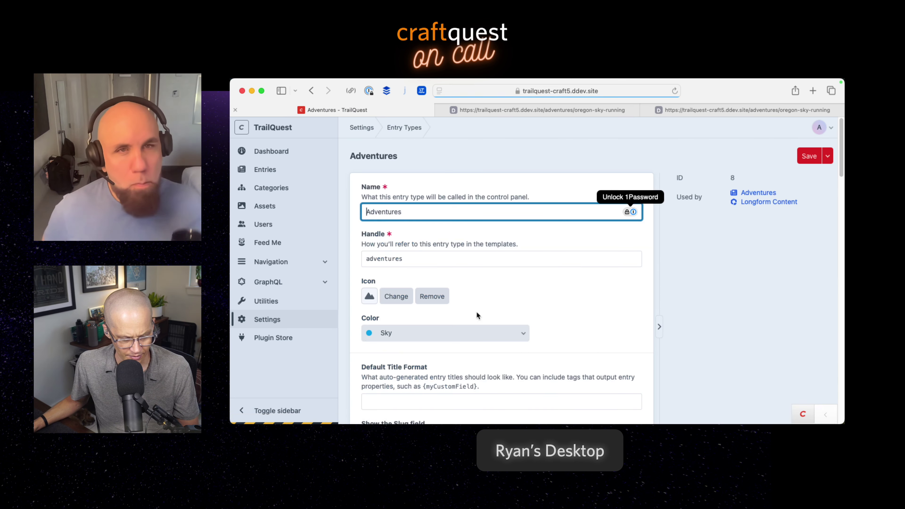
scroll(478, 313, "down", 10)
scroll(478, 314, "down", 6)
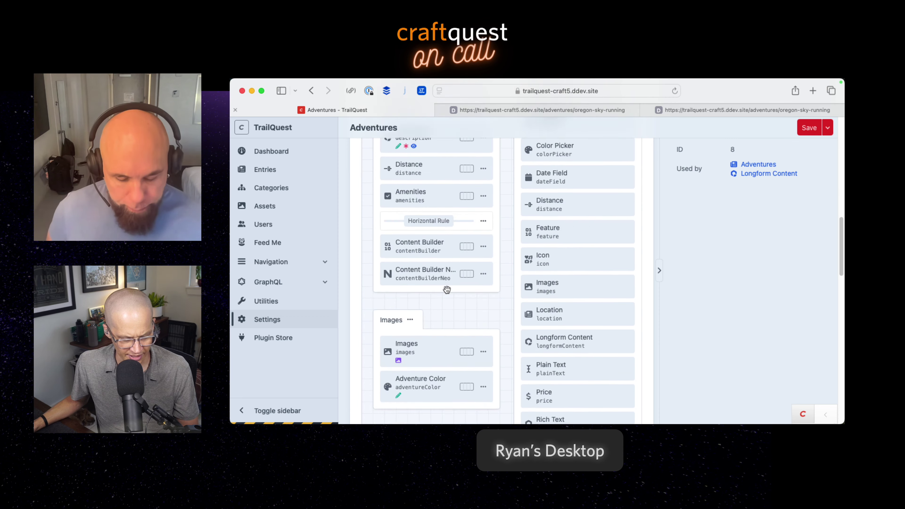
scroll(454, 321, "up", 5)
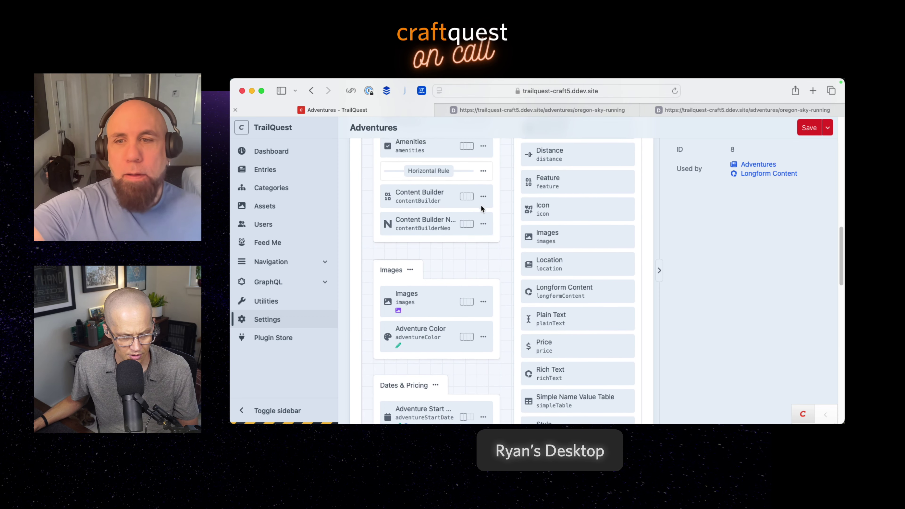
- Try to open the Content Builder field for editing from the Adventures field layout
left_click(483, 196)
left_click(489, 229)
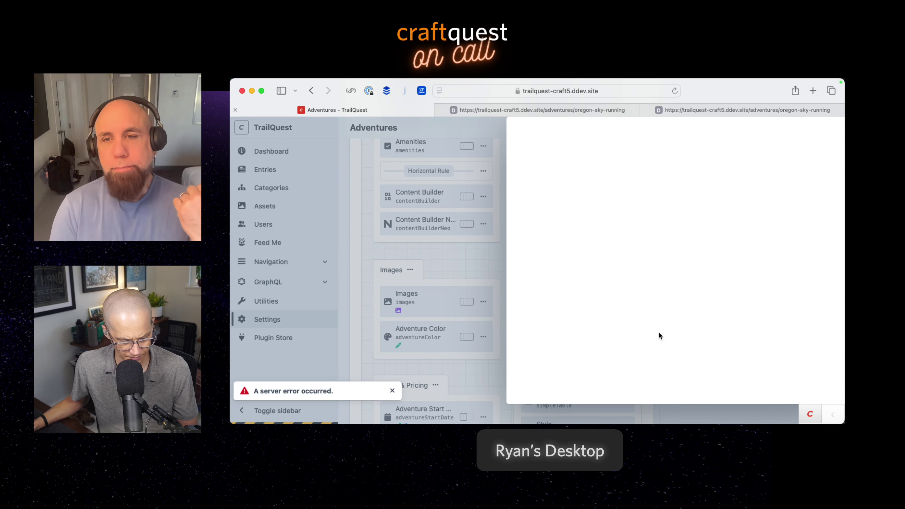
left_click(464, 268)
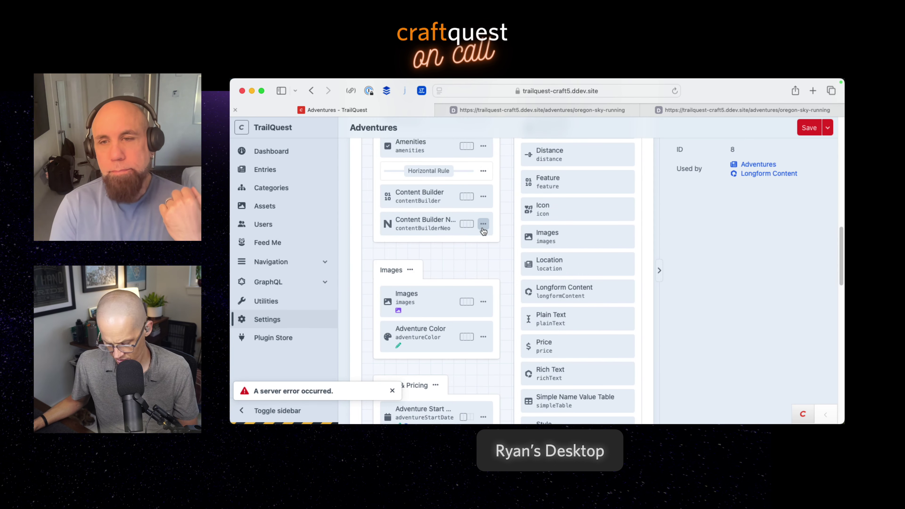
- Reload the Adventures entry type and try again to edit its Content Builder field
key("super+r")
scroll(509, 281, "down", 10)
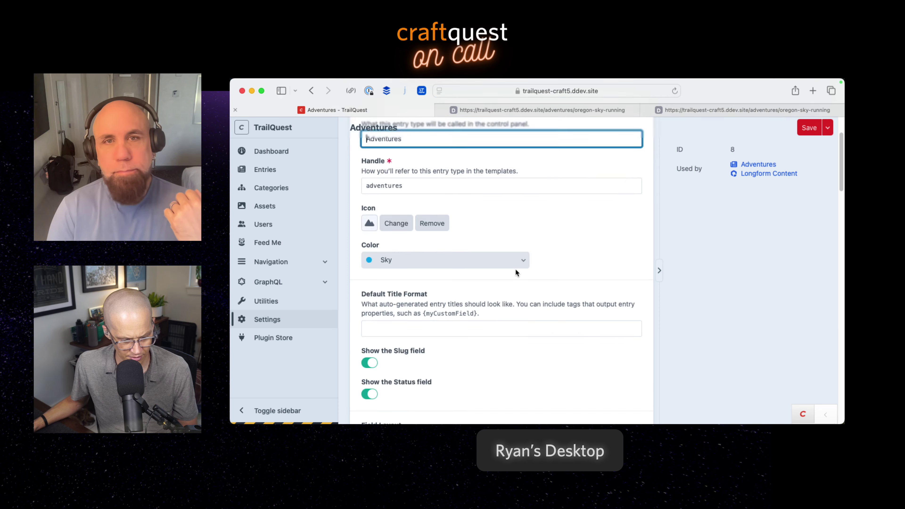
scroll(498, 298, "down", 3)
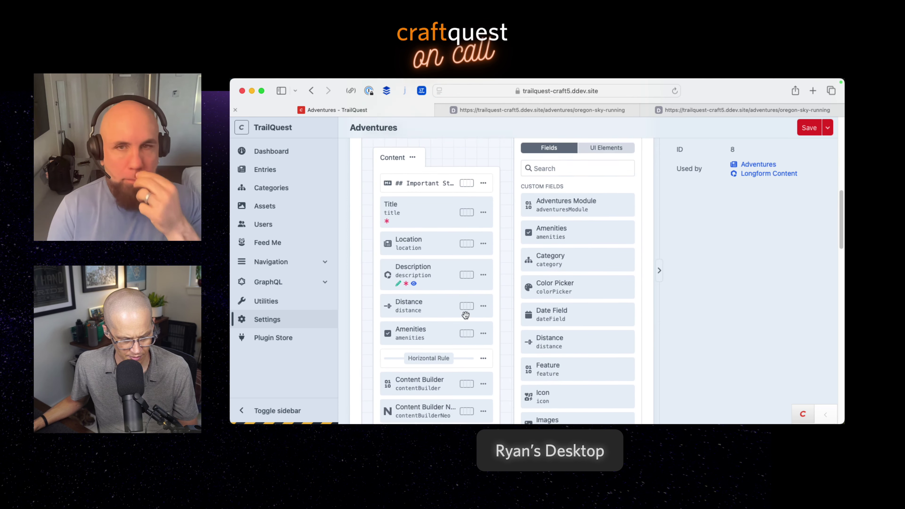
left_click(483, 311)
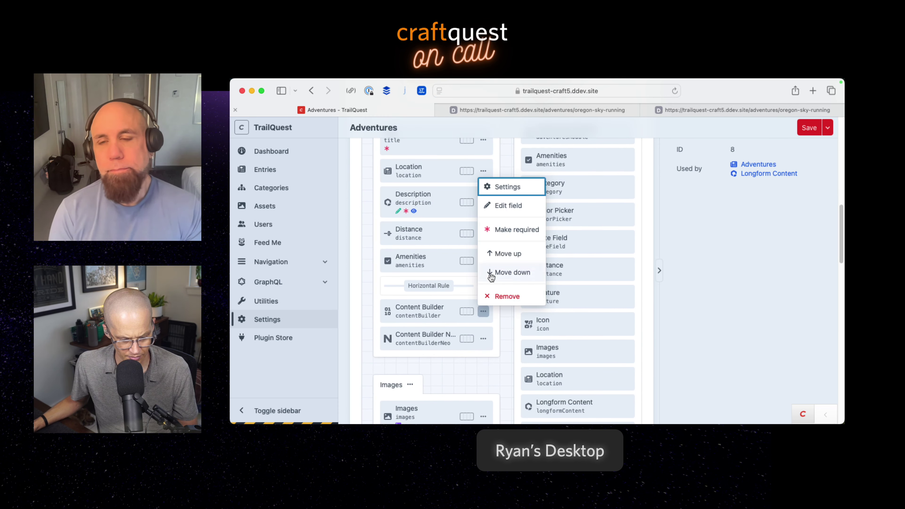
left_click(504, 206)
left_click(452, 299)
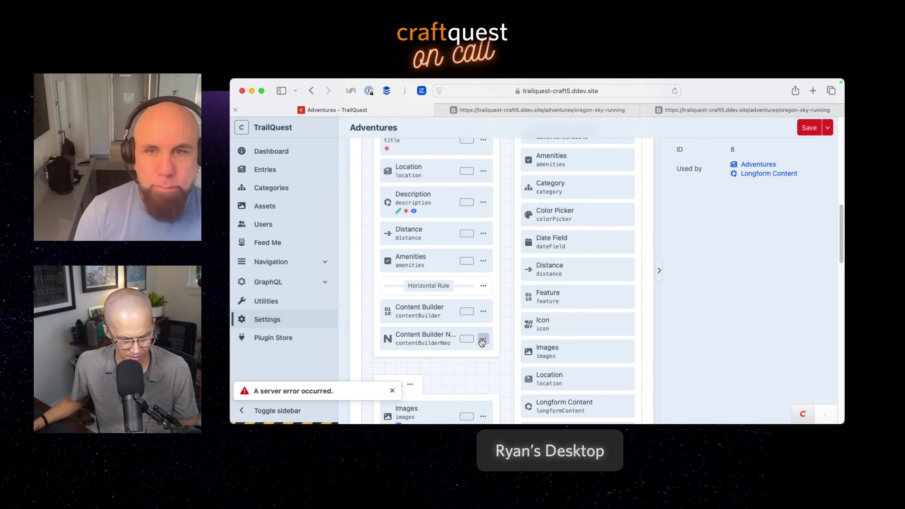
- Try to open the Content Builder field from the list of all fields in the settings, then return to the list
left_click(262, 317)
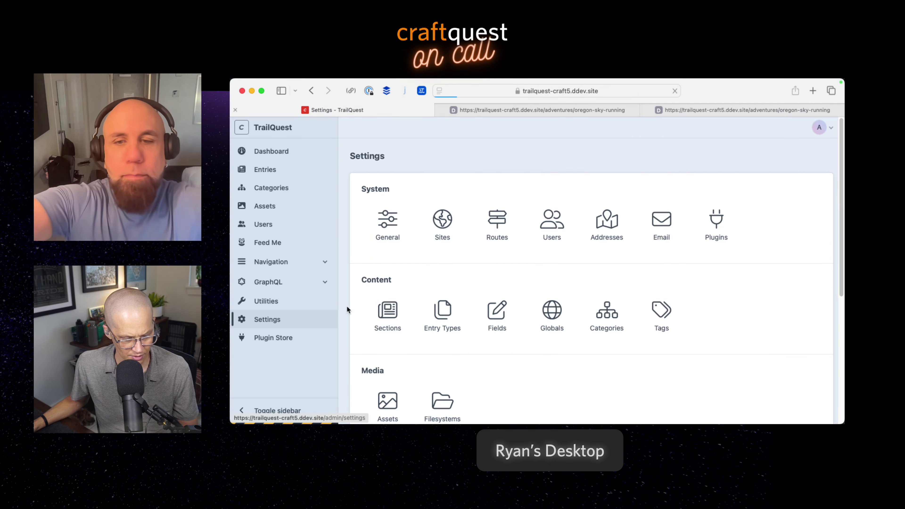
left_click(490, 312)
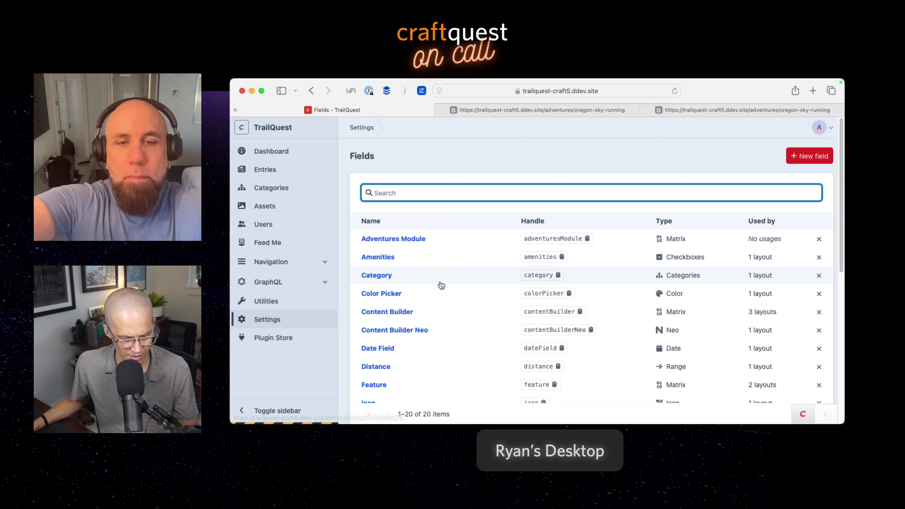
scroll(440, 281, "down", 1)
scroll(440, 281, "down", 4)
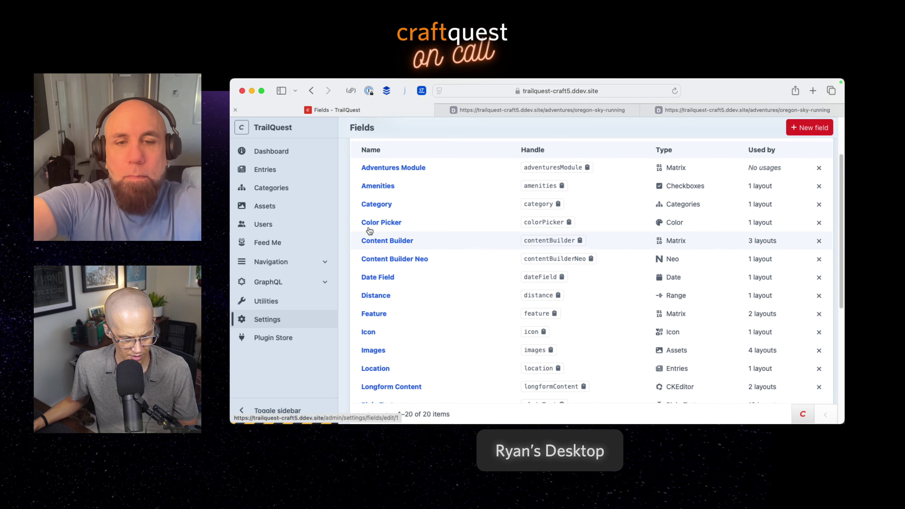
left_click(393, 246)
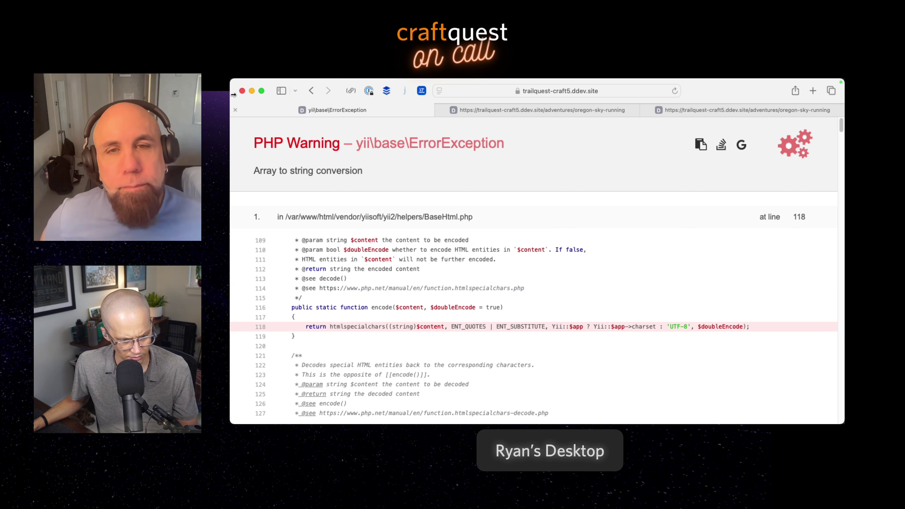
key("super+bracketleft")
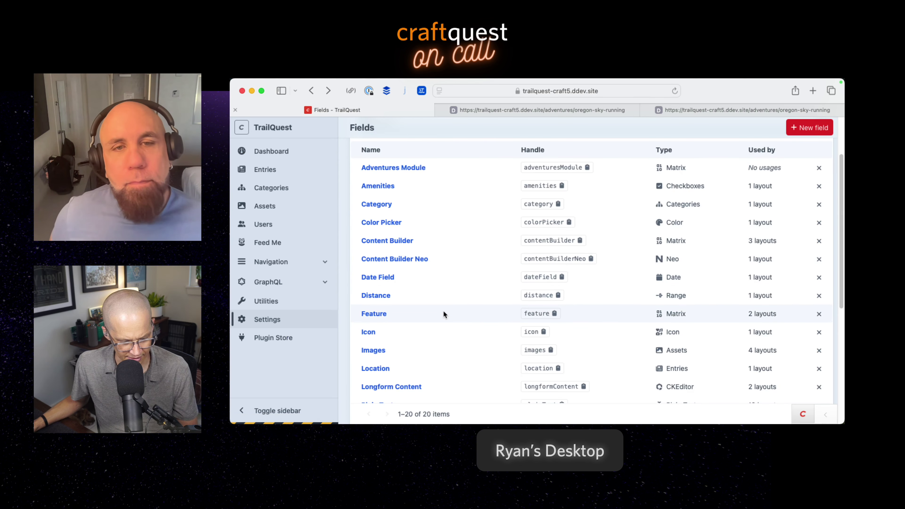
- Open the Web URL link field and review its allowed link types, label, new-tab and maximum length settings
scroll(444, 310, "down", 5)
scroll(443, 310, "down", 2)
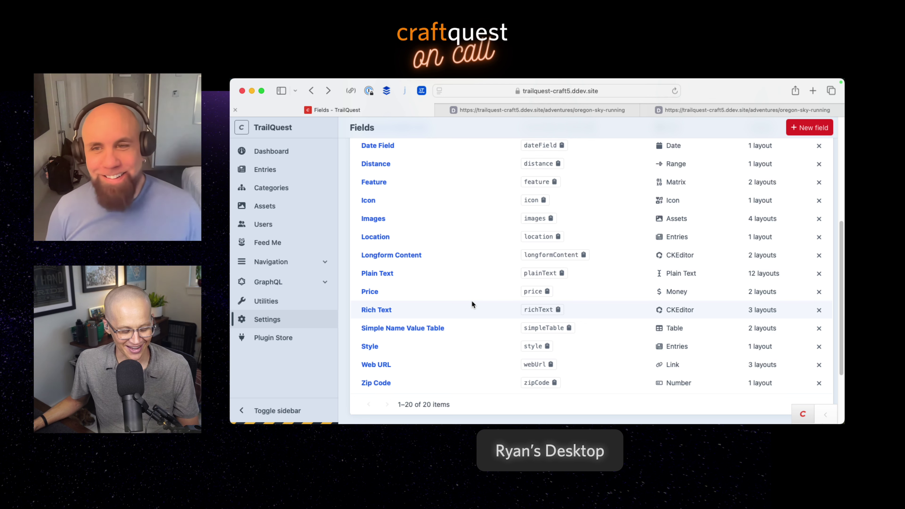
left_click(383, 364)
scroll(652, 323, "down", 8)
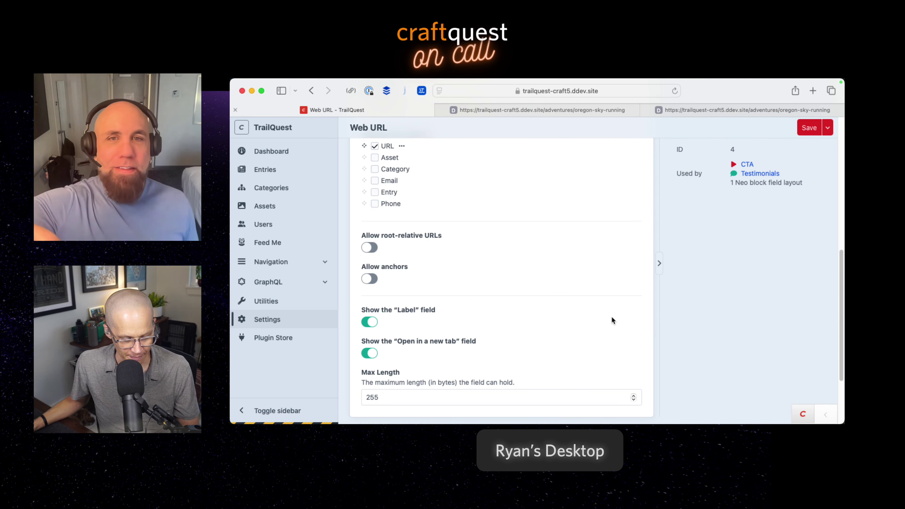
scroll(552, 303, "up", 2)
scroll(552, 301, "down", 4)
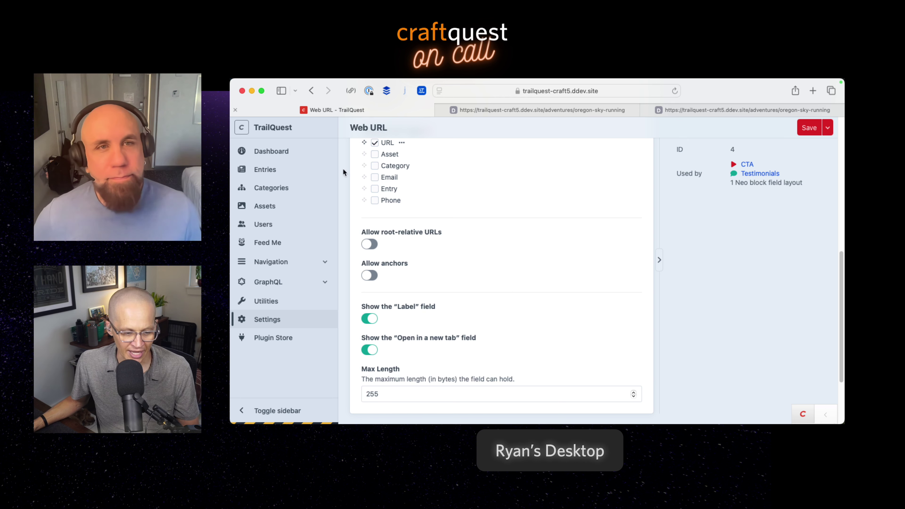
- Open the Oregon Sky Running entry and go to the CTA block in its content builder
left_click(262, 169)
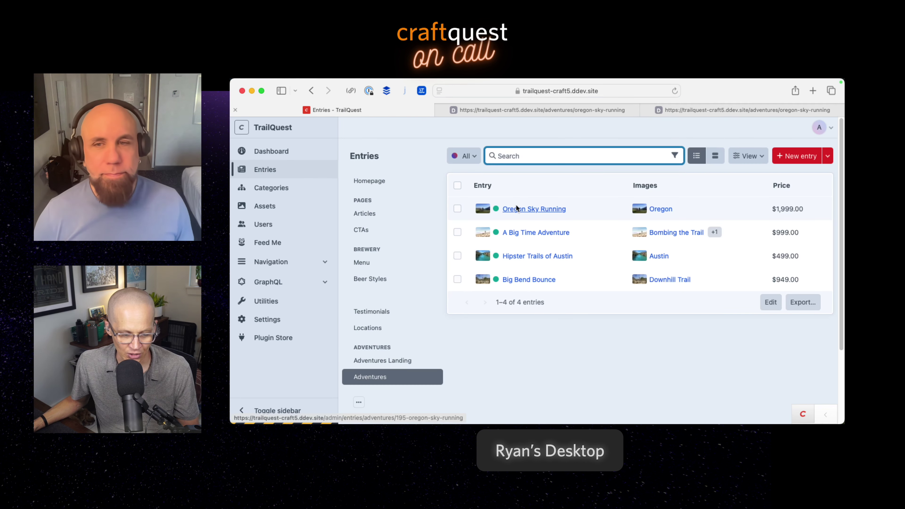
left_click(517, 208)
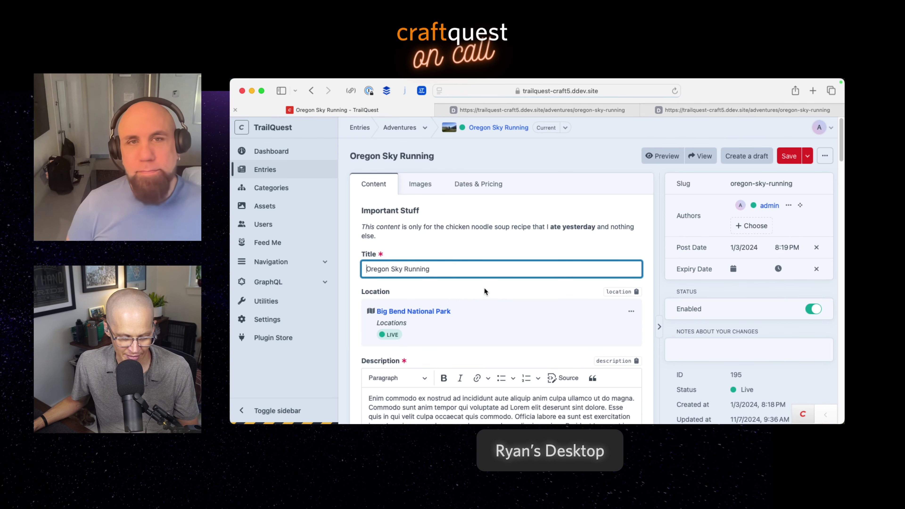
scroll(483, 287, "down", 10)
scroll(483, 288, "down", 15)
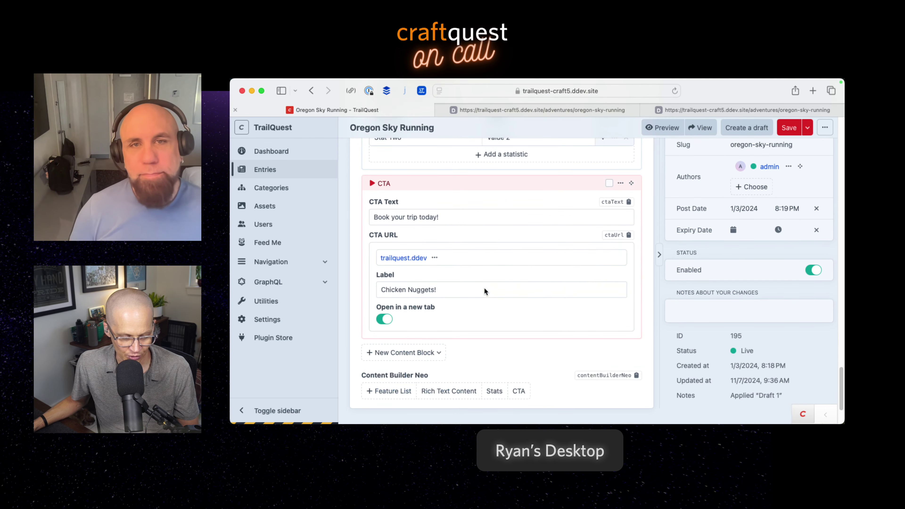
- Switch to the code editor and examine how cta.twig outputs entry.ctaUrl and entry.ctaText in its first link block
key("super+Tab")
key("super+Tab")
key("super+Tab")
key("super+Tab")
key("super+Tab")
key("super+Tab")
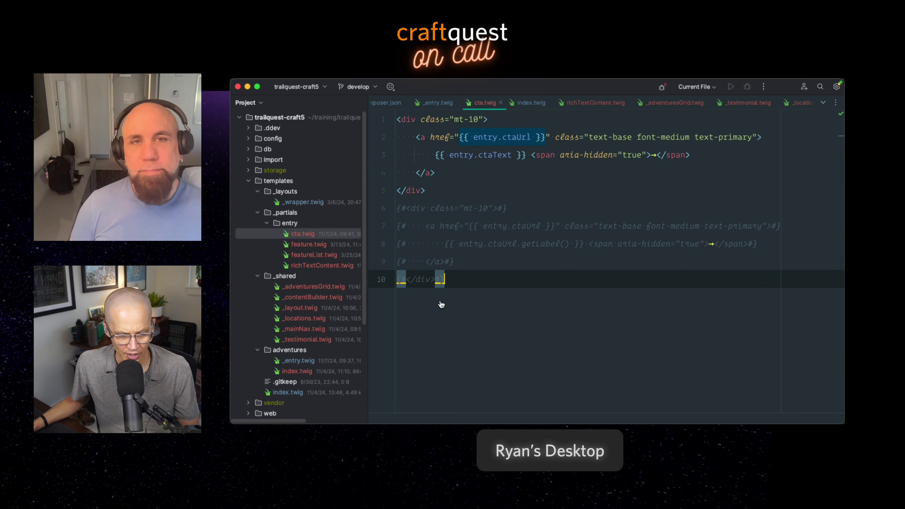
left_click(512, 194)
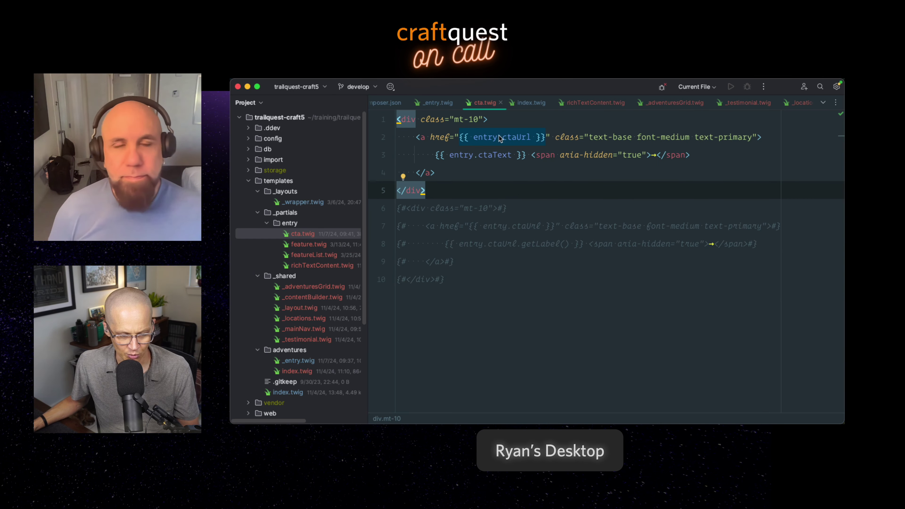
left_click(530, 138)
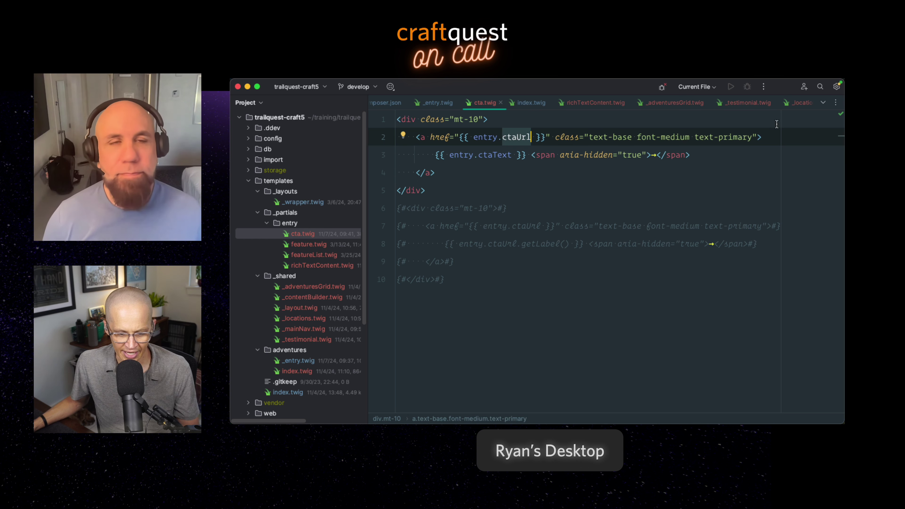
double_click(487, 154)
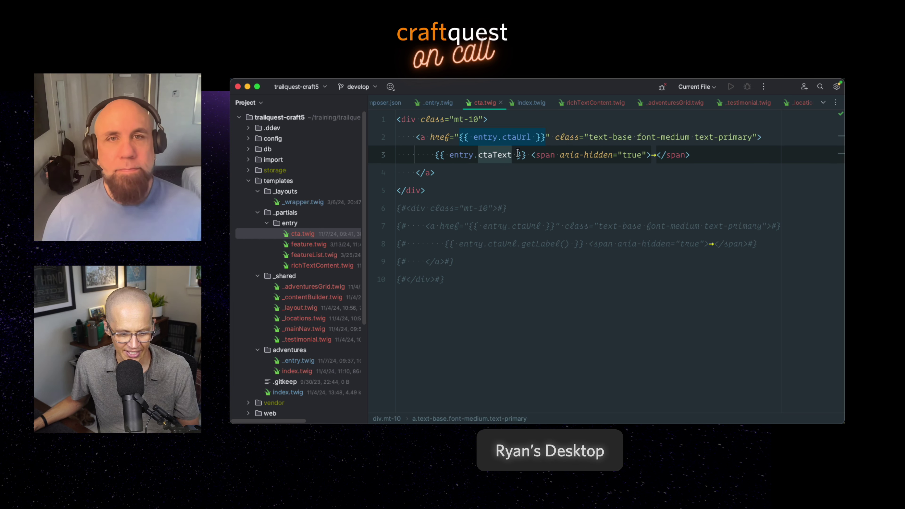
left_click_drag(531, 155, 435, 154)
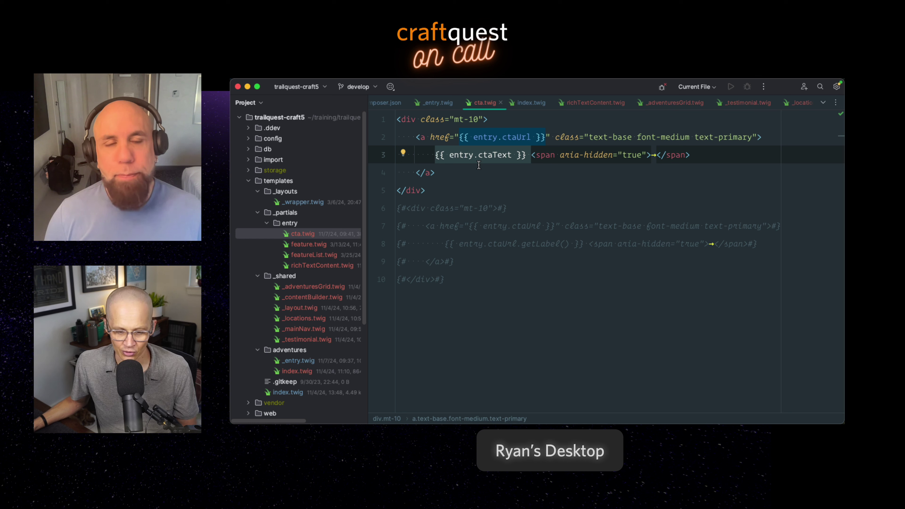
left_click(483, 178)
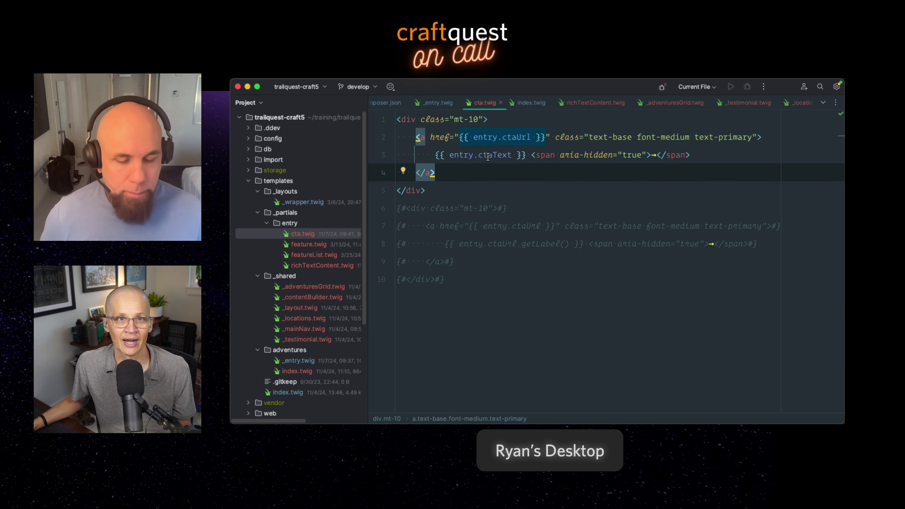
double_click(499, 155)
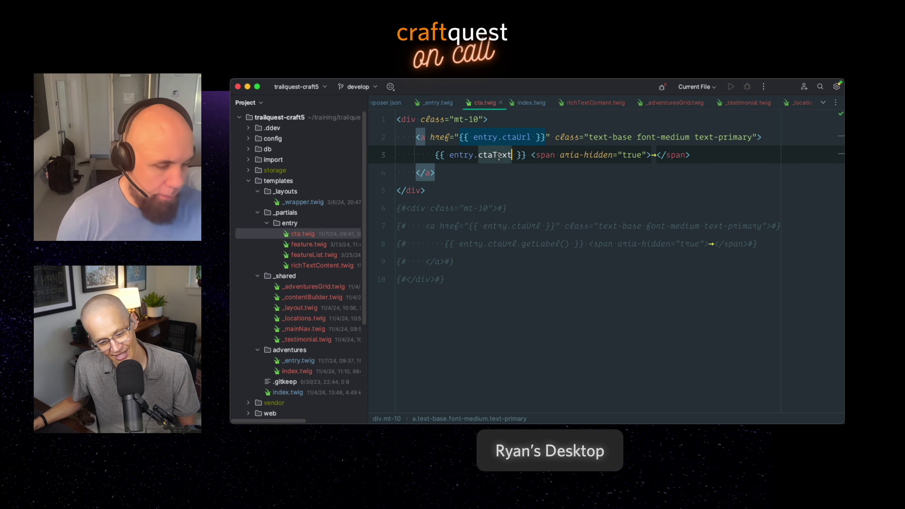
left_click(490, 171)
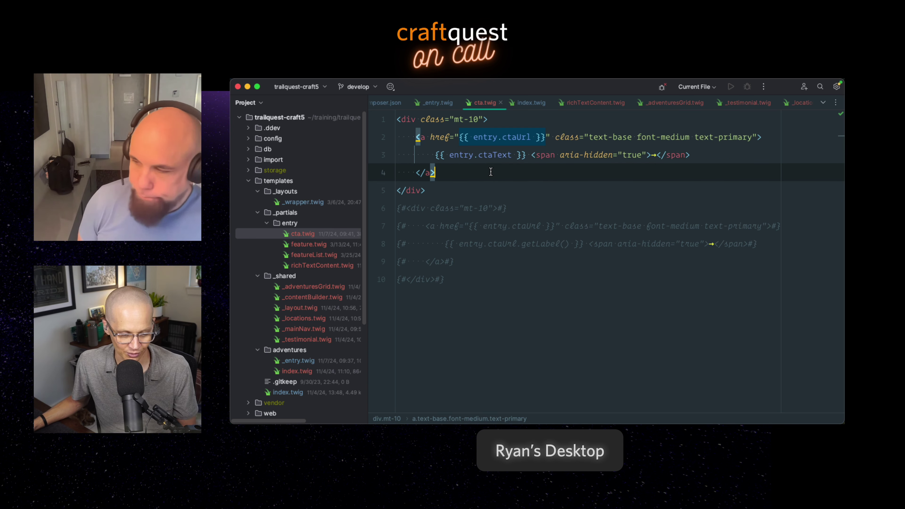
left_click(468, 208)
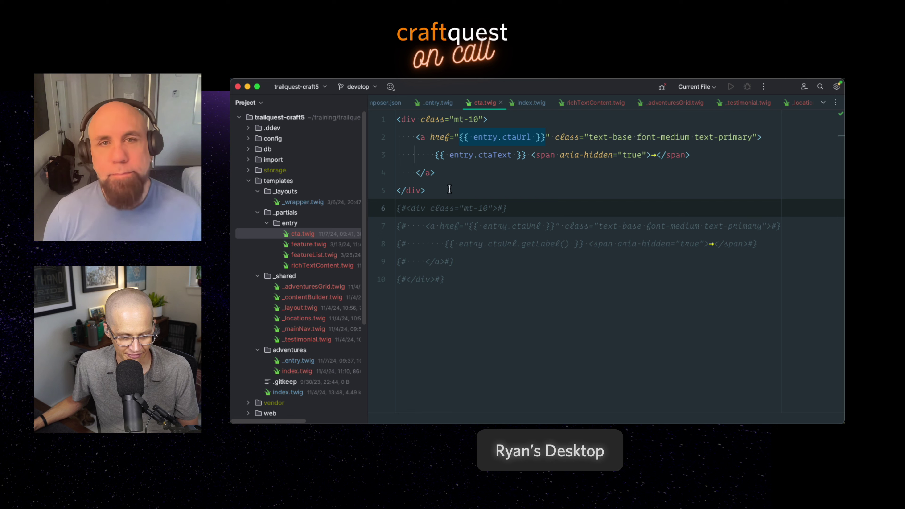
- In cta.twig, comment out the link block that uses entry.ctaText and uncomment the one that uses entry.ctaUrl.getLabel()
left_click_drag(449, 189, 343, 122)
key("super+slash")
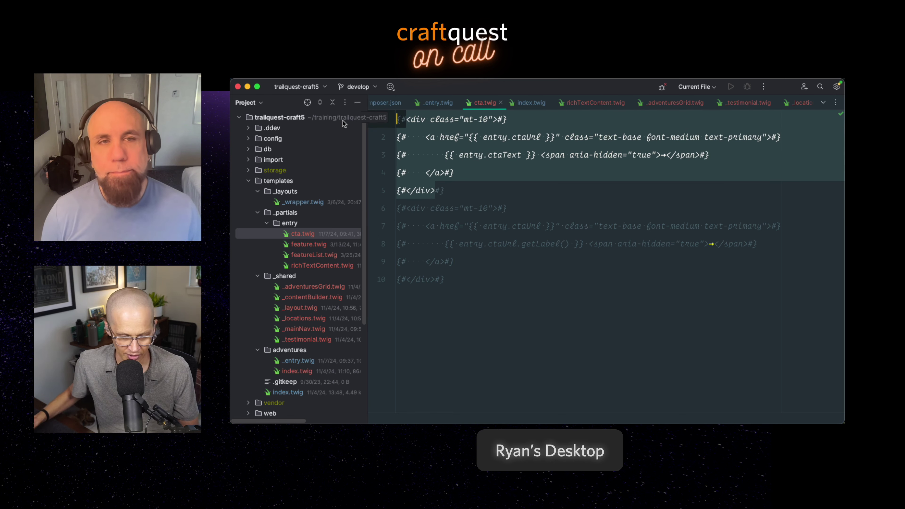
left_click_drag(461, 276, 347, 210)
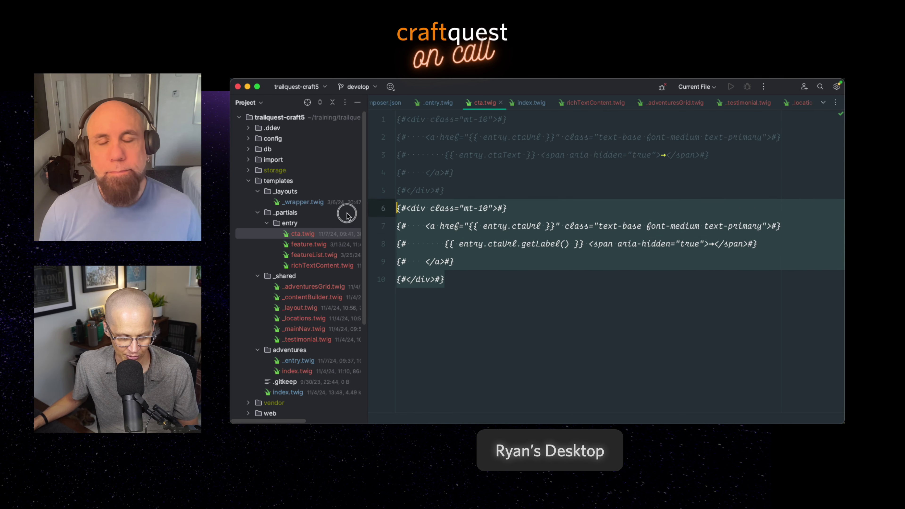
key("super+slash")
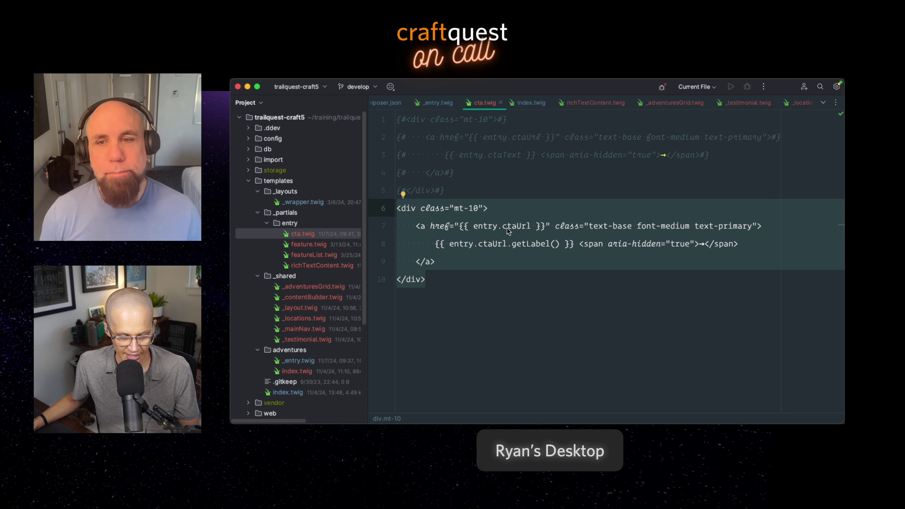
- Examine the ctaUrl link address and the getLabel() output in the active block of cta.twig
double_click(505, 226)
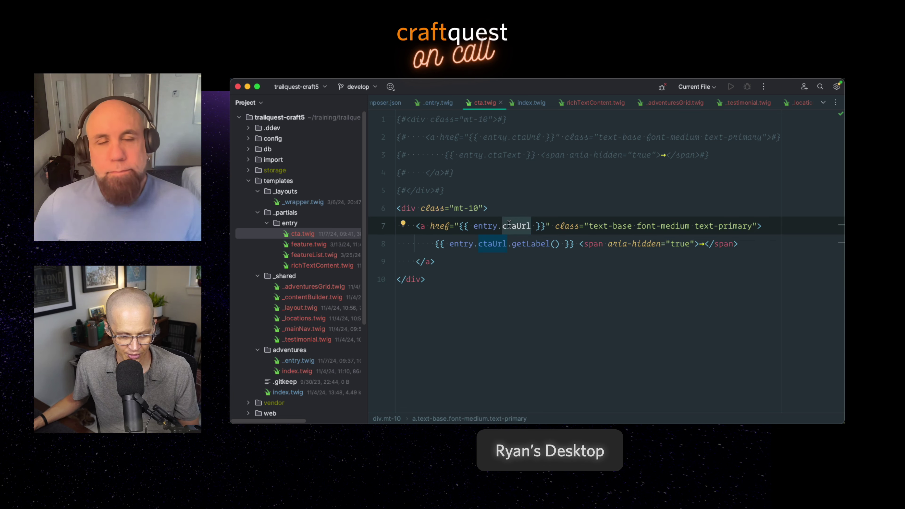
double_click(484, 245)
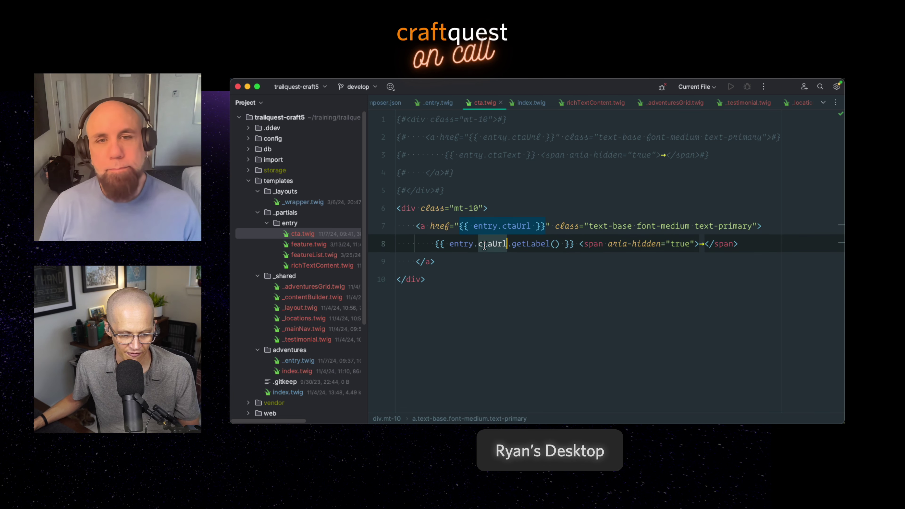
double_click(532, 243)
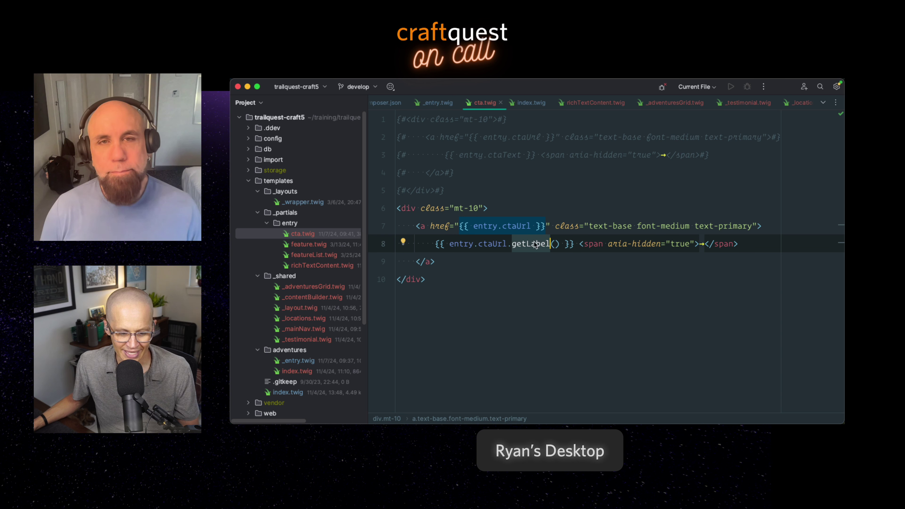
left_click_drag(577, 250, 420, 242)
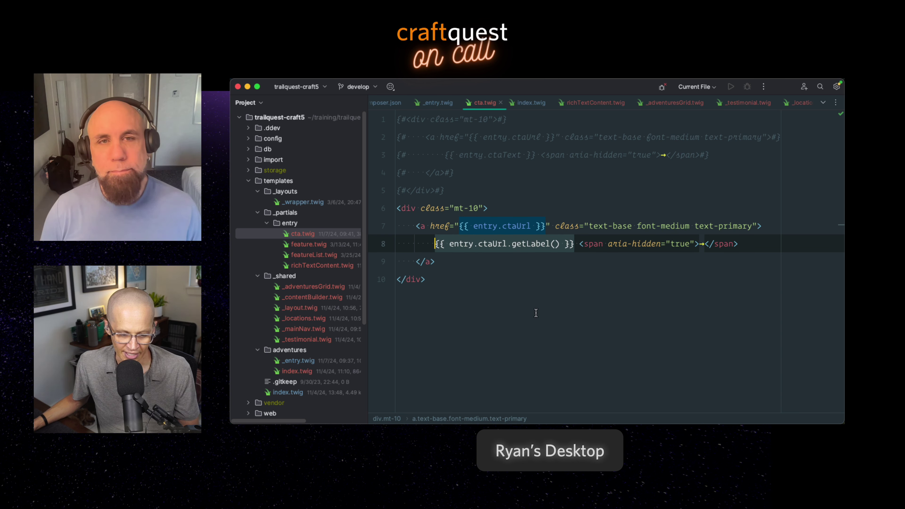
left_click(560, 289)
- Compare the CTA URL field's label in the Oregon Sky Running entry in the browser with the getLabel() call in cta.twig
key("super+Tab")
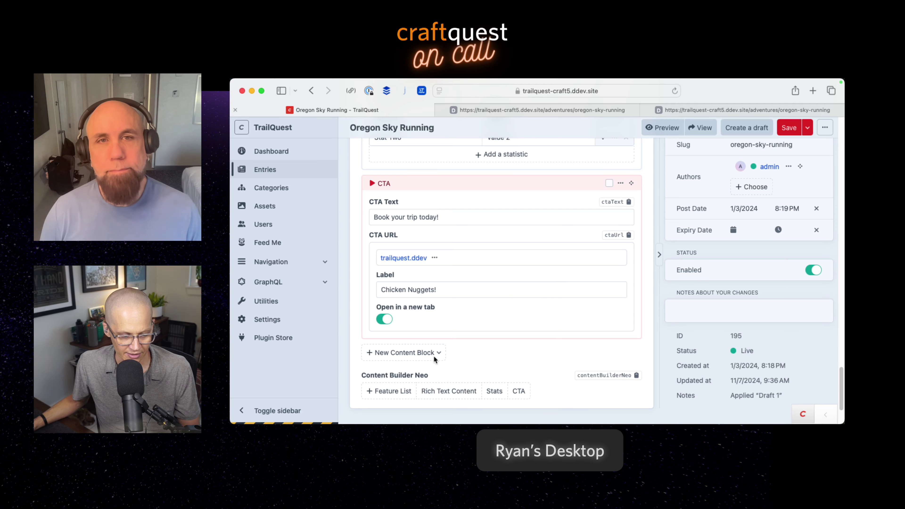
triple_click(451, 289)
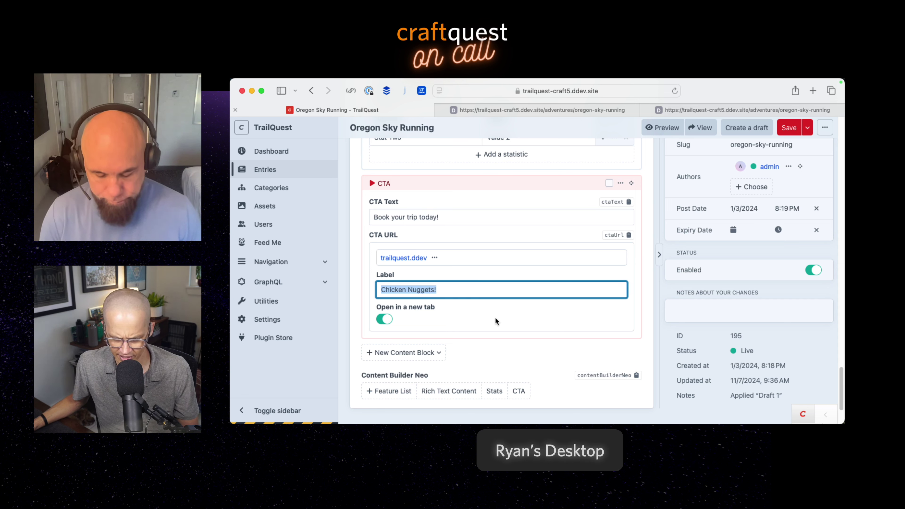
key("super+Tab")
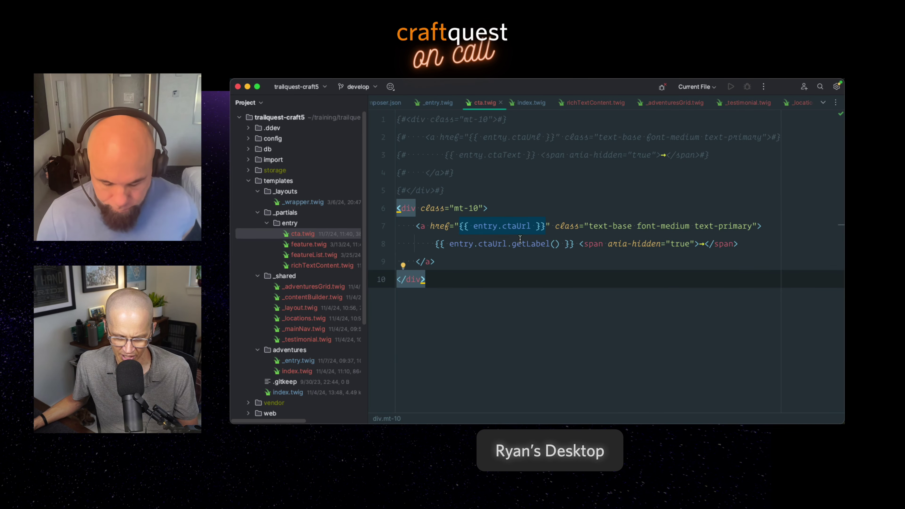
left_click(452, 278)
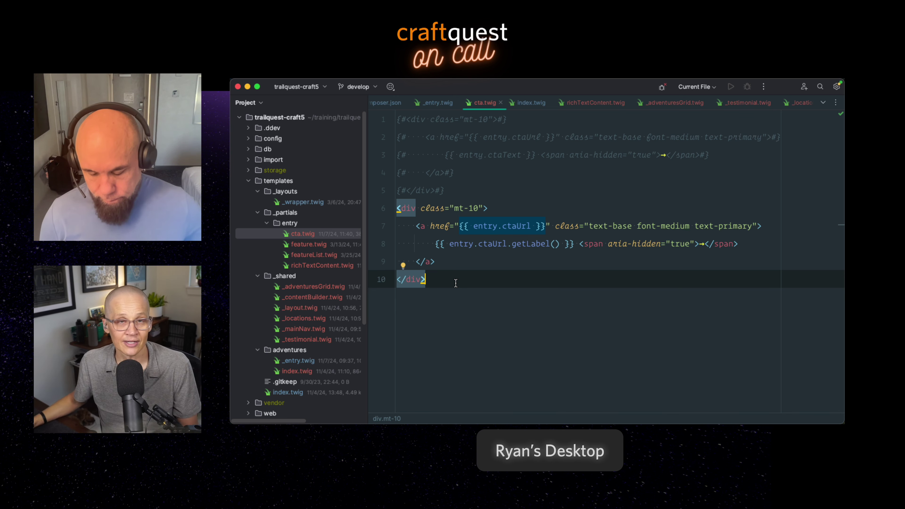
key("super+Tab")
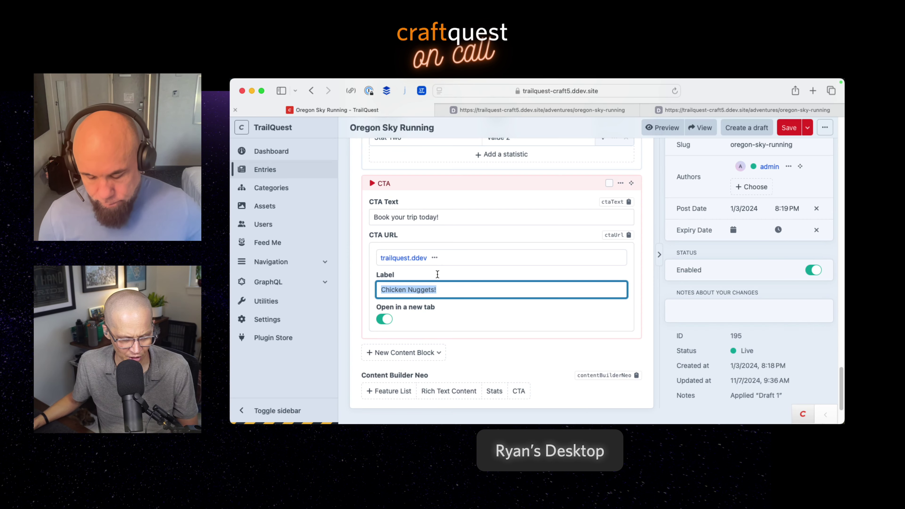
left_click_drag(370, 233, 632, 316)
left_click(369, 234)
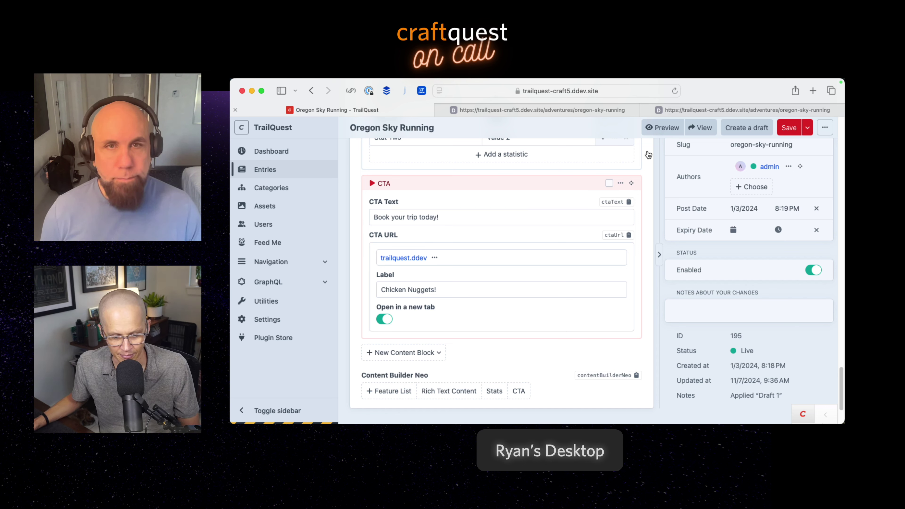
- Open the Adventures entry type from the control panel's entry type settings
left_click(250, 169)
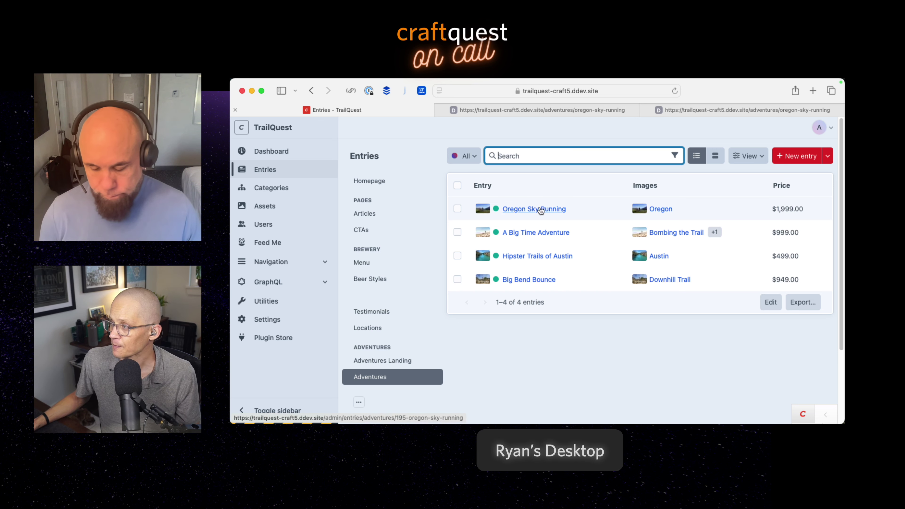
left_click(280, 317)
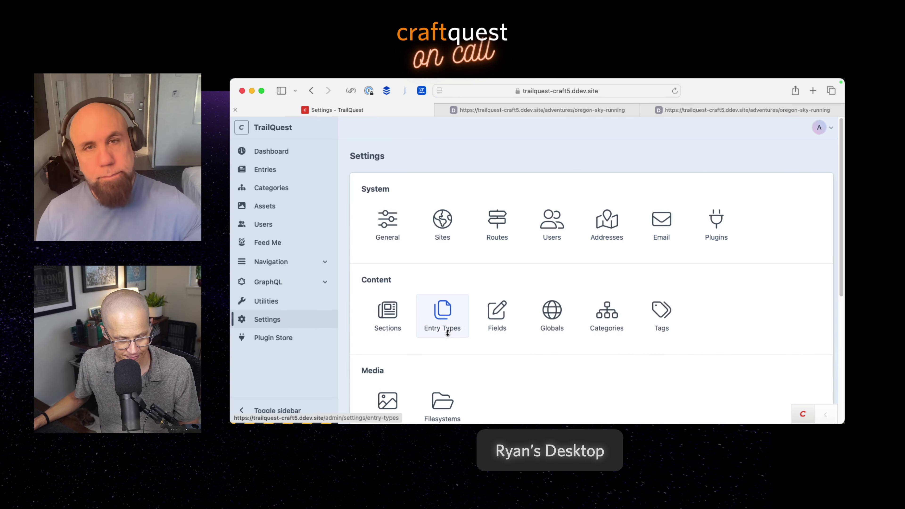
left_click(447, 330)
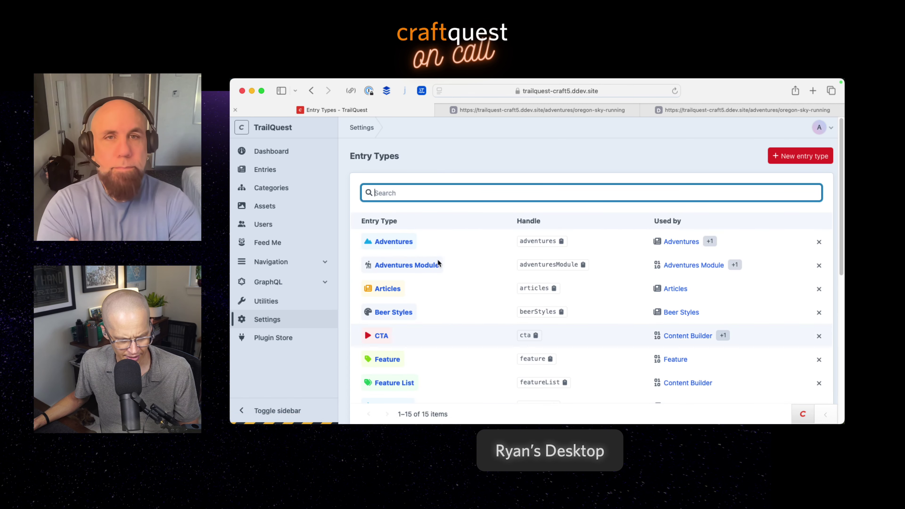
left_click(409, 241)
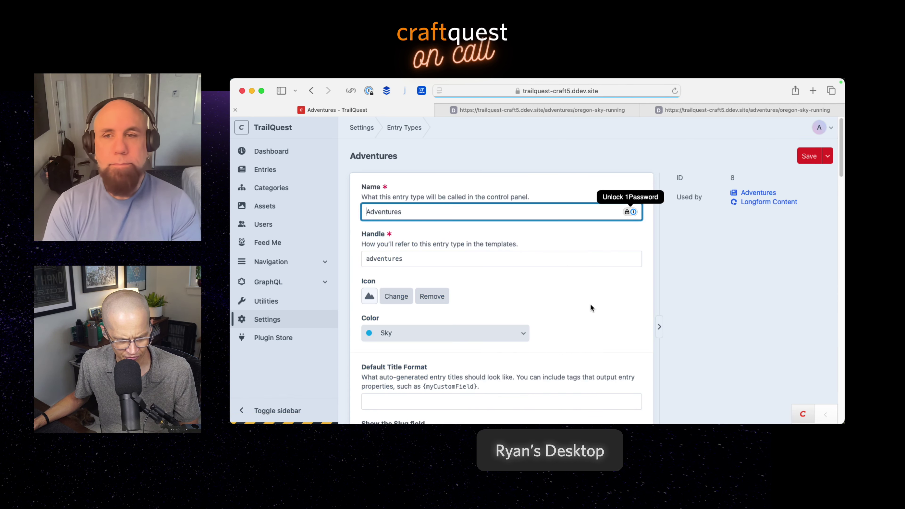
- Examine the Card Attributes list and the card preview of the Adventures entry type
scroll(590, 304, "down", 5)
scroll(591, 304, "down", 10)
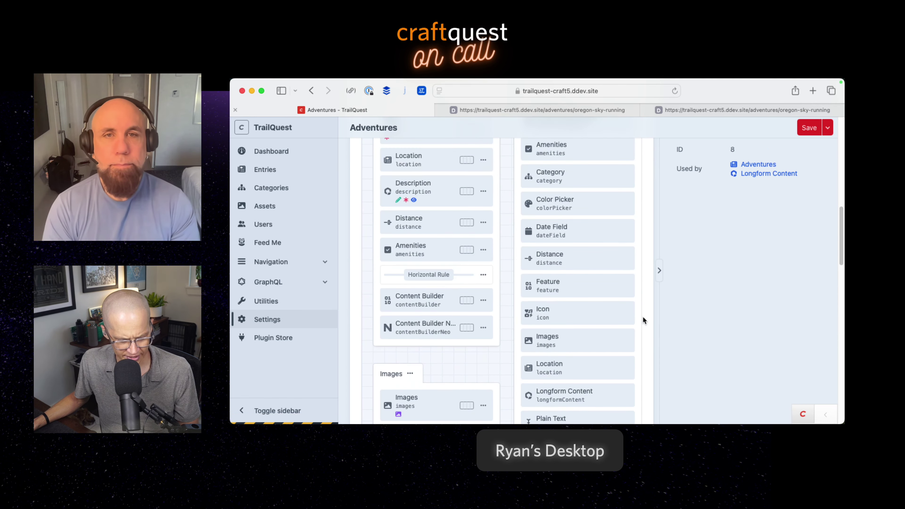
scroll(642, 316, "down", 8)
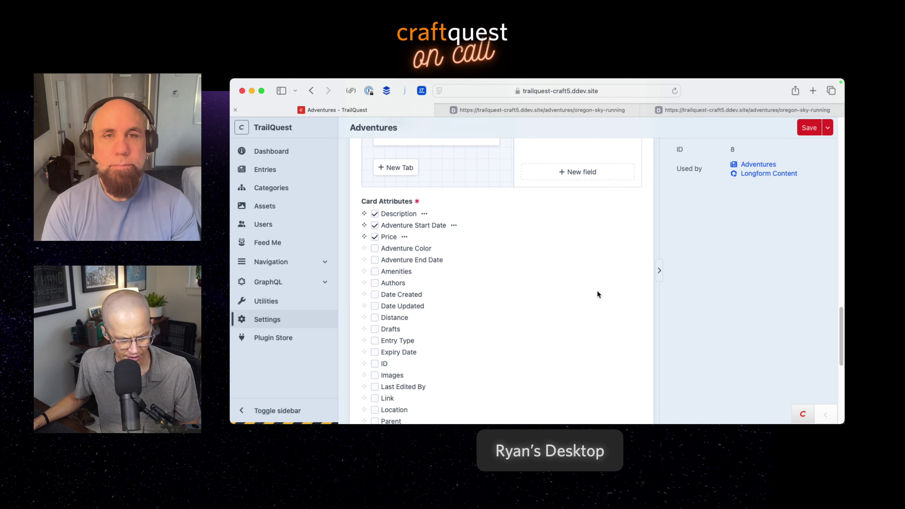
scroll(522, 287, "down", 2)
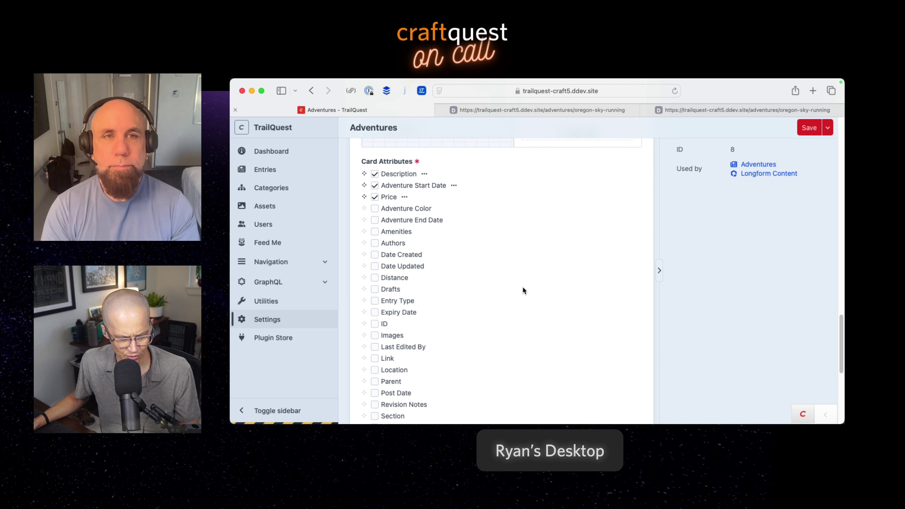
scroll(522, 287, "down", 1)
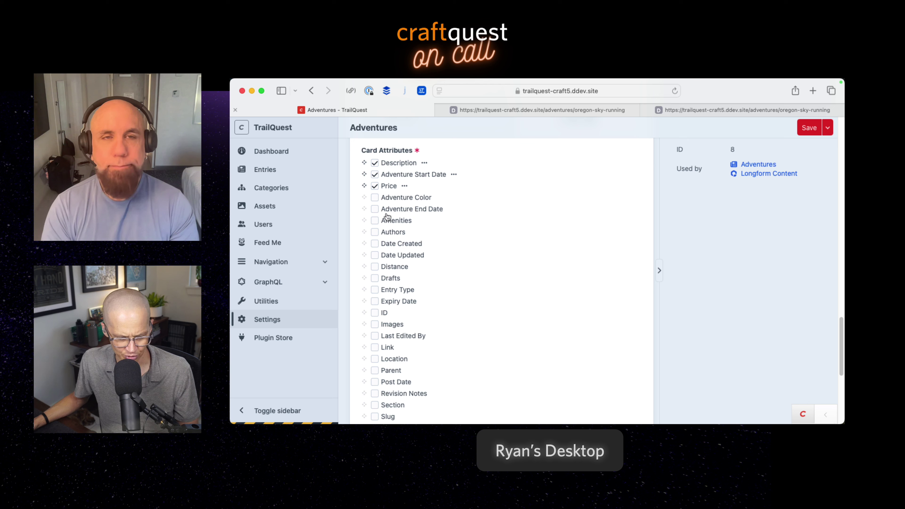
scroll(388, 342, "down", 1)
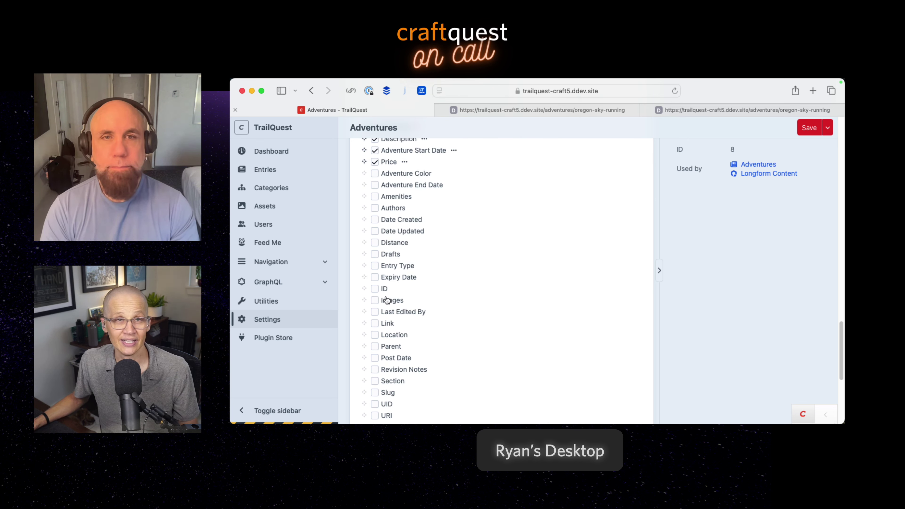
scroll(384, 295, "up", 2)
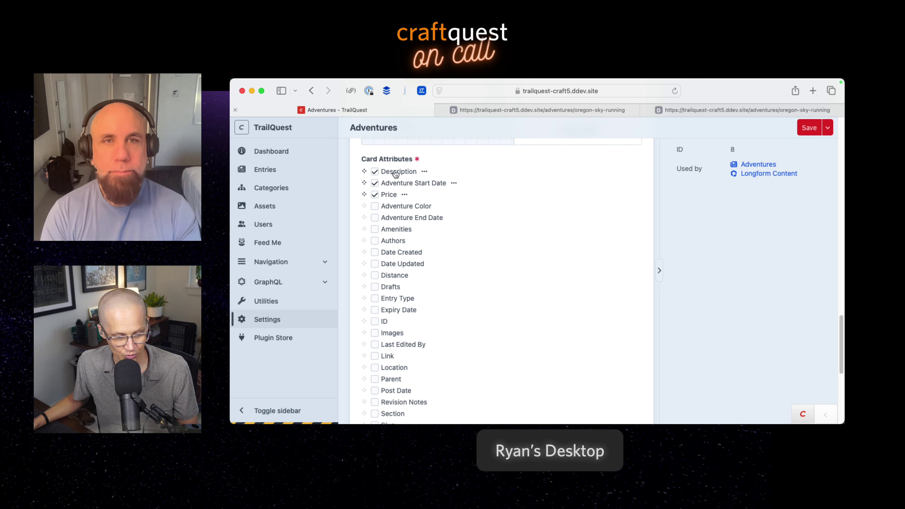
scroll(518, 312, "up", 5)
scroll(519, 314, "down", 15)
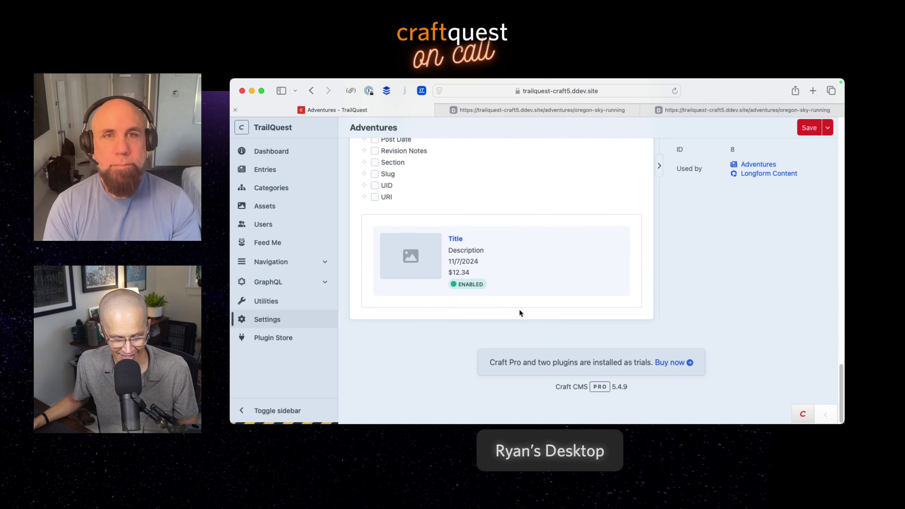
scroll(561, 299, "up", 2)
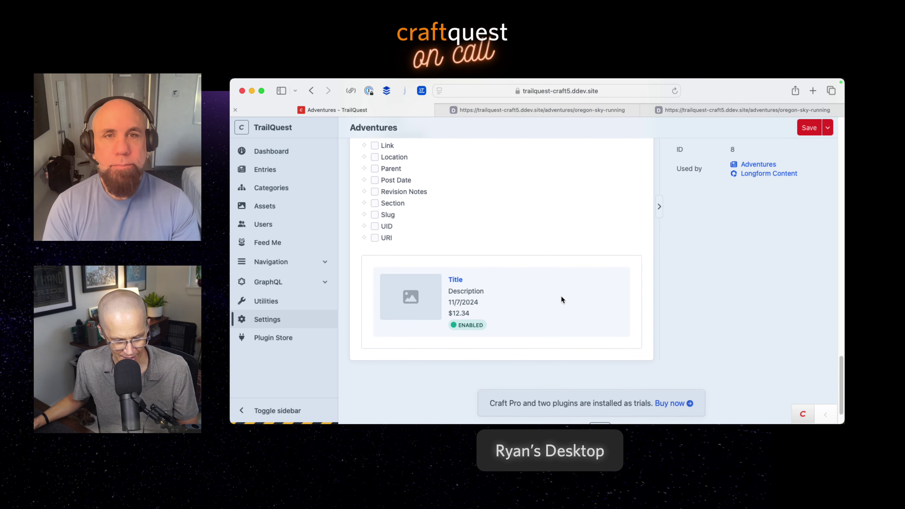
- Hide the entry type's details sidebar so the card preview sits beside the Card Attributes list
left_click(659, 206)
scroll(511, 280, "up", 5)
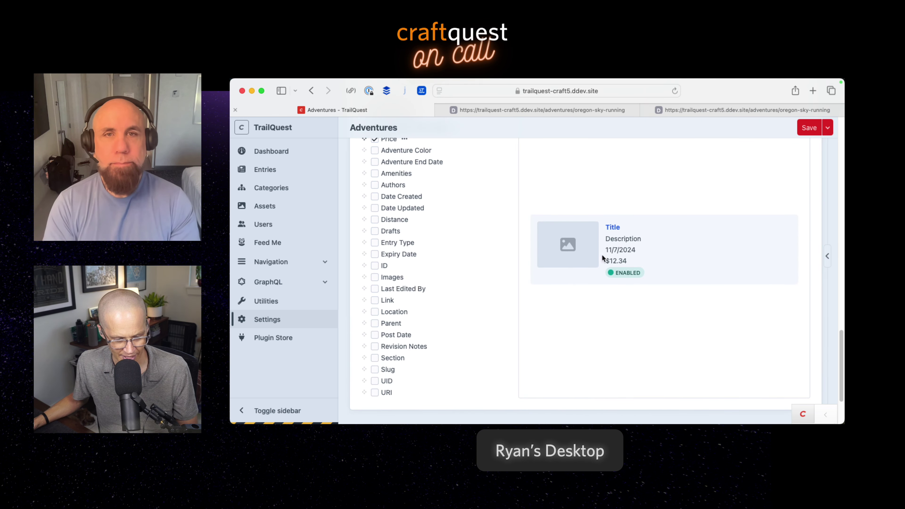
scroll(442, 260, "up", 6)
scroll(443, 260, "down", 2)
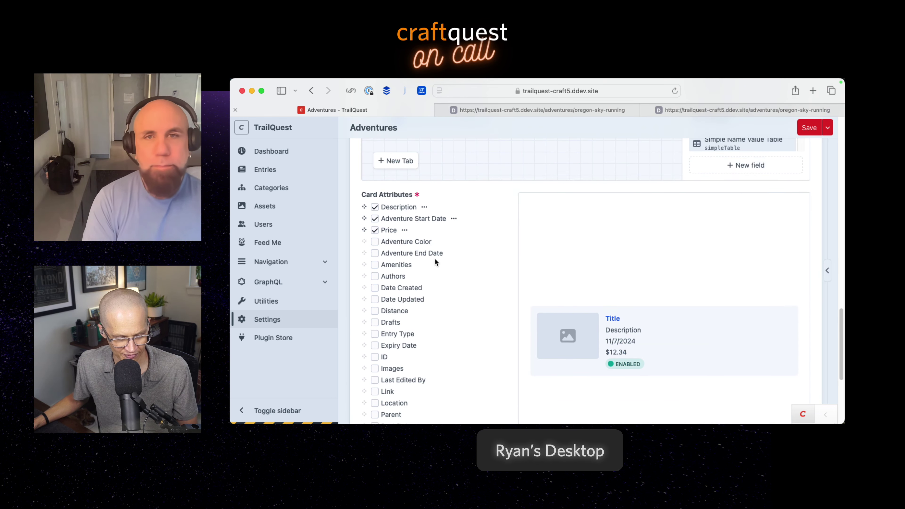
- Try Adventure Color, Authors, Date Updated and Images as card attributes, leaving each of them disabled again
left_click(375, 242)
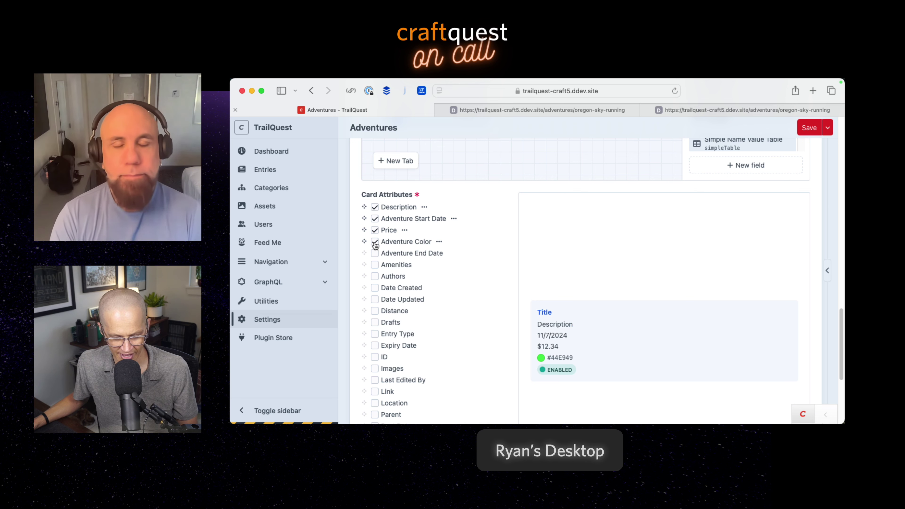
left_click(375, 243)
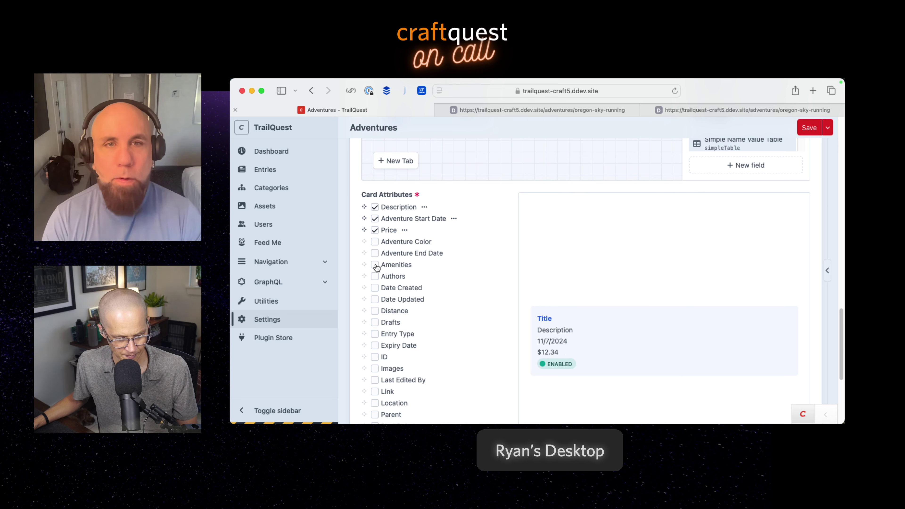
left_click(375, 277)
left_click(375, 276)
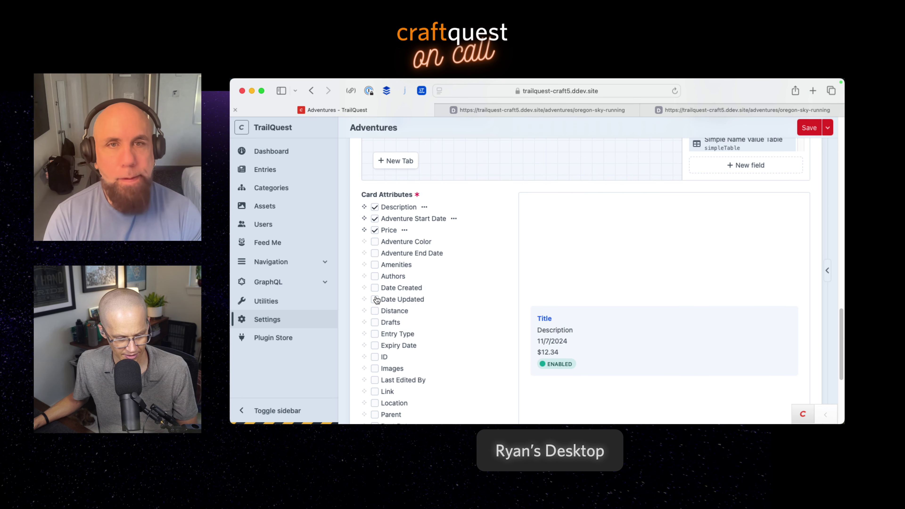
left_click(375, 300)
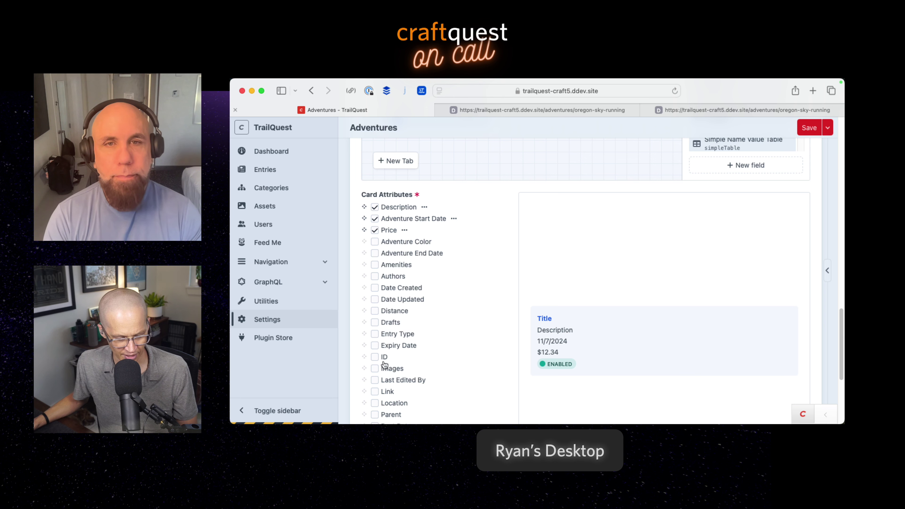
left_click(374, 368)
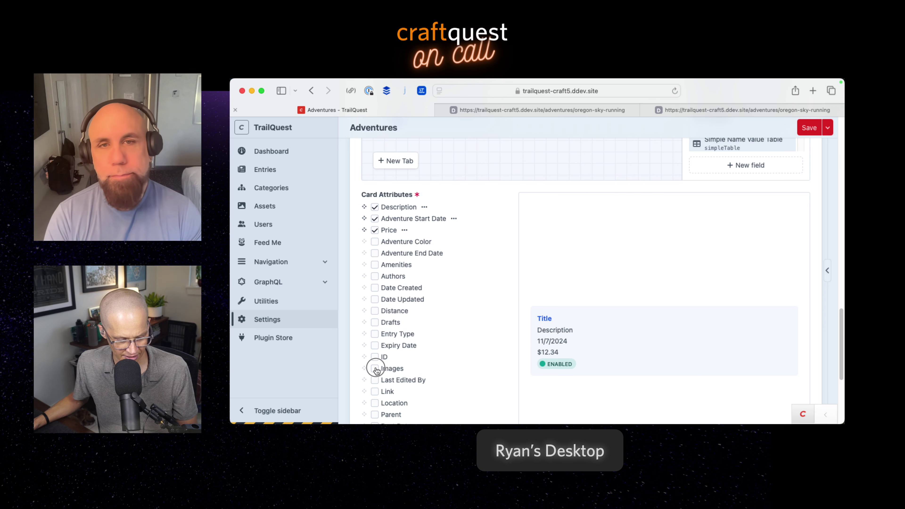
left_click(375, 368)
- Enable Adventure End Date and disable Adventure Start Date and Price in the Adventures card attributes
scroll(396, 365, "down", 1)
scroll(394, 365, "down", 3)
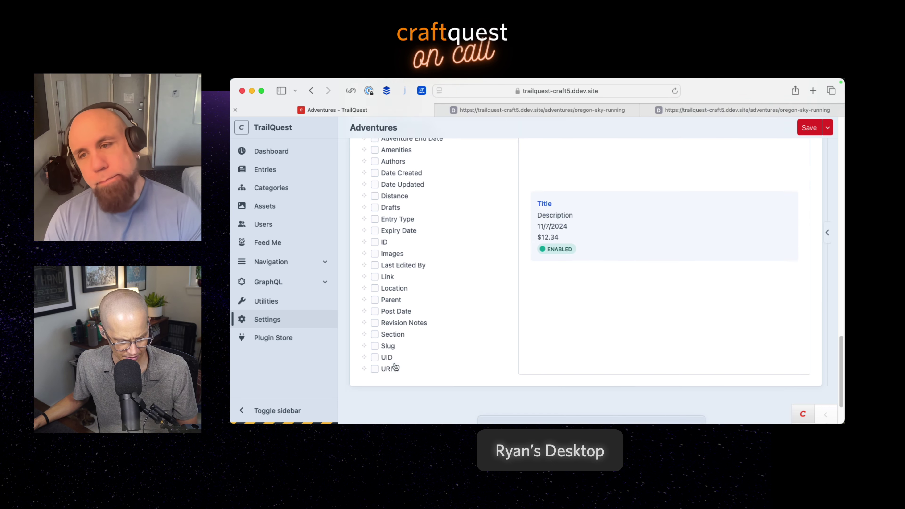
scroll(393, 365, "up", 5)
scroll(385, 364, "down", 2)
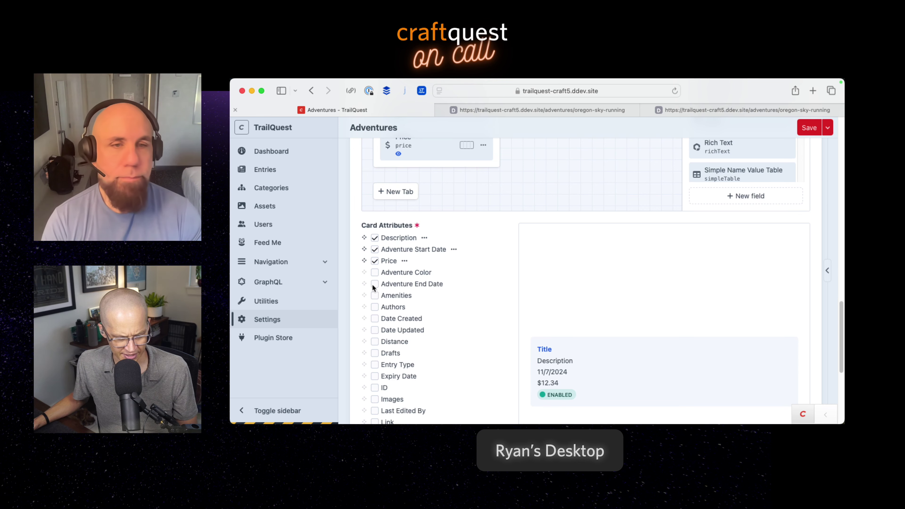
left_click(374, 284)
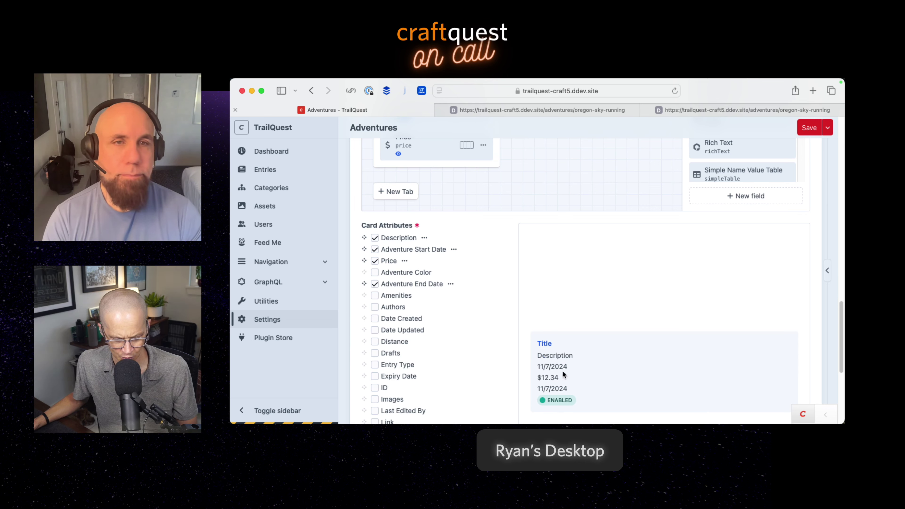
left_click(374, 249)
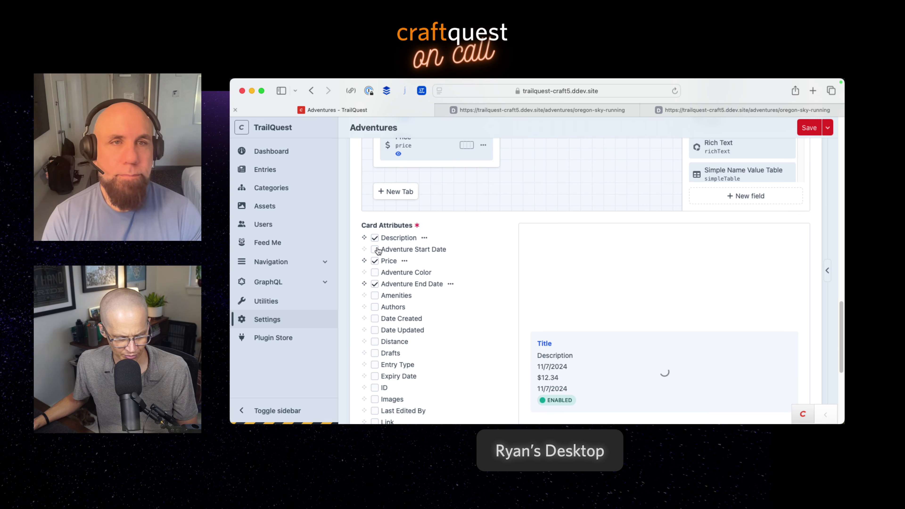
left_click(374, 261)
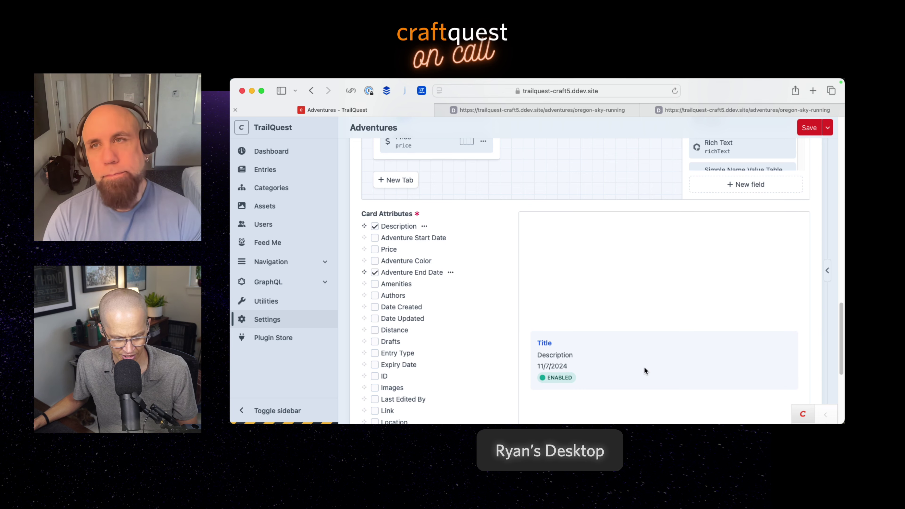
- Show the UI elements available for the field layout and open the settings of the Important Stuff Markdown element in the Content group
scroll(643, 368, "down", 2)
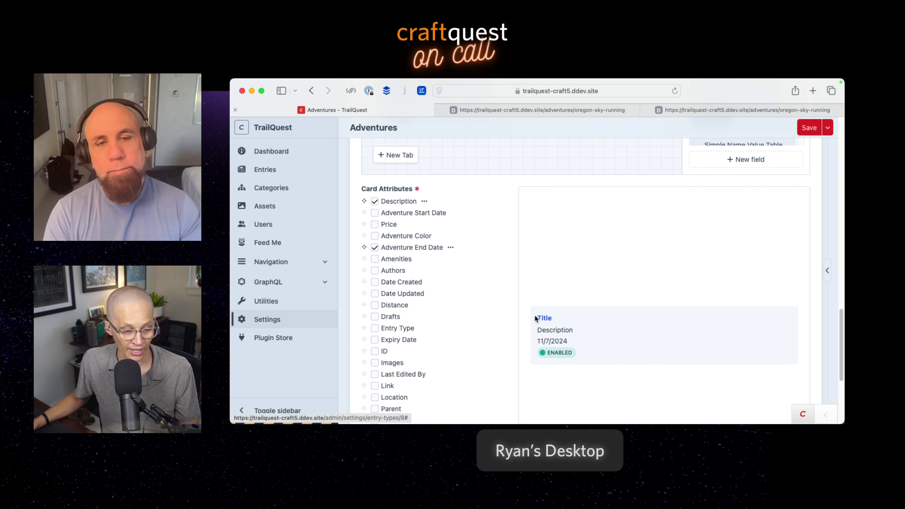
scroll(518, 341, "up", 4)
scroll(513, 351, "down", 7)
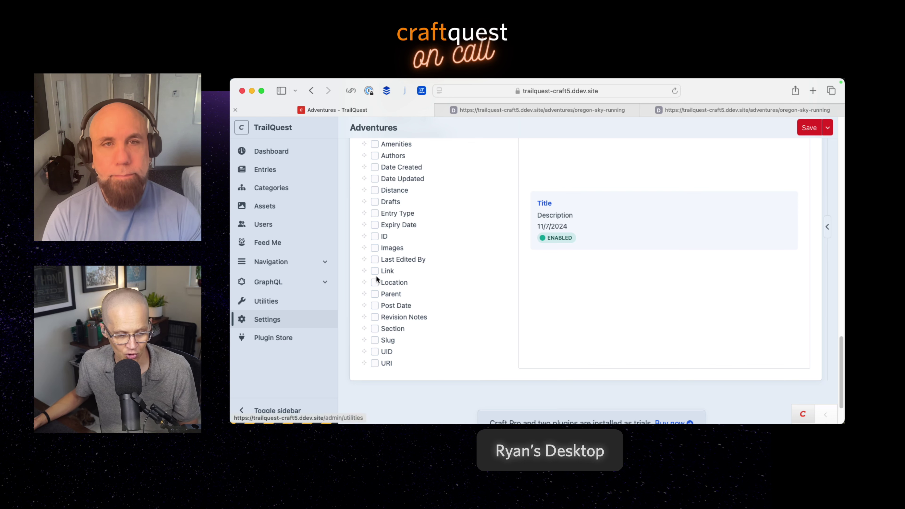
scroll(392, 275, "up", 6)
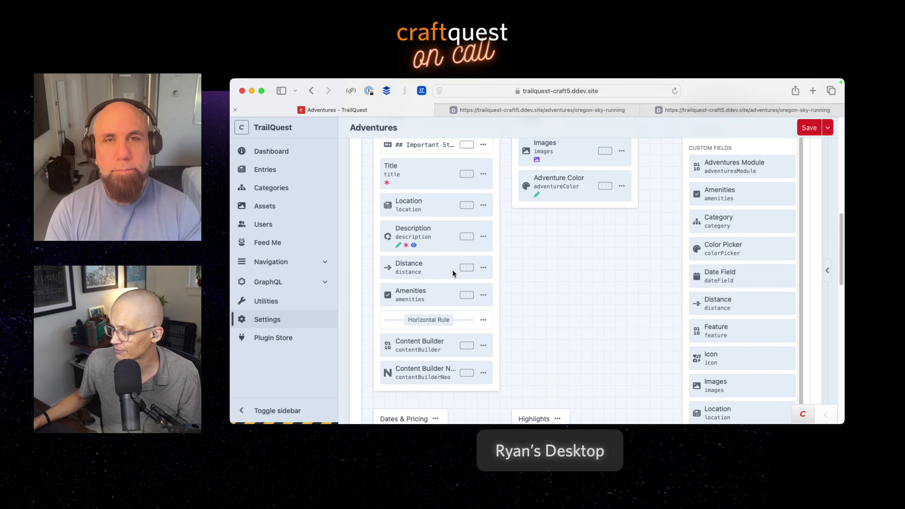
scroll(451, 270, "up", 4)
scroll(478, 289, "down", 5)
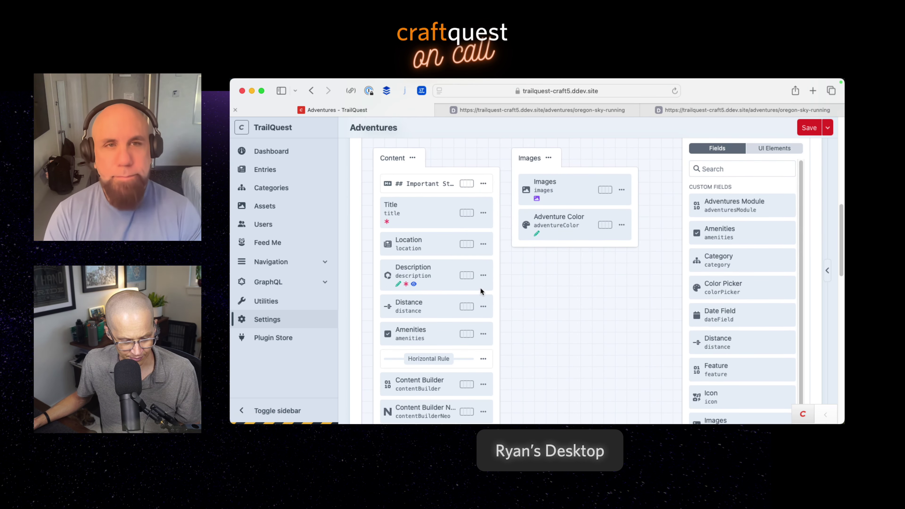
left_click(769, 148)
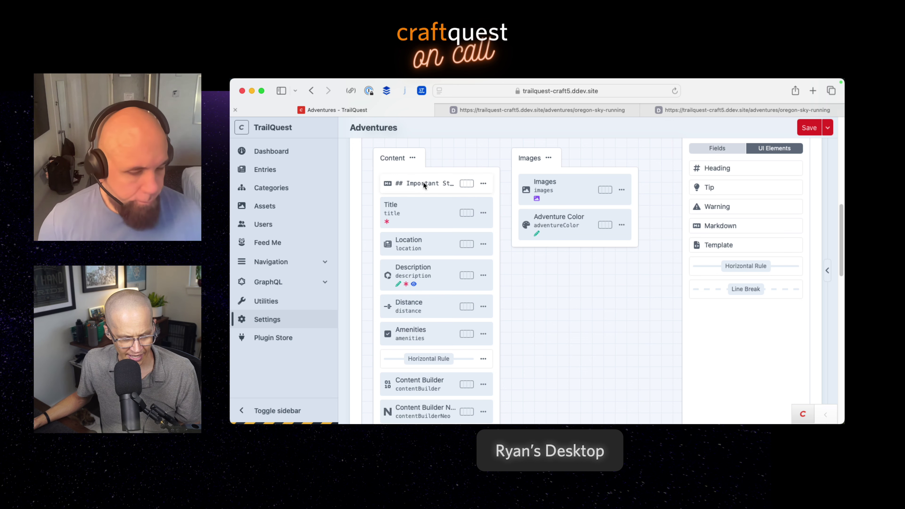
left_click(483, 183)
left_click(486, 198)
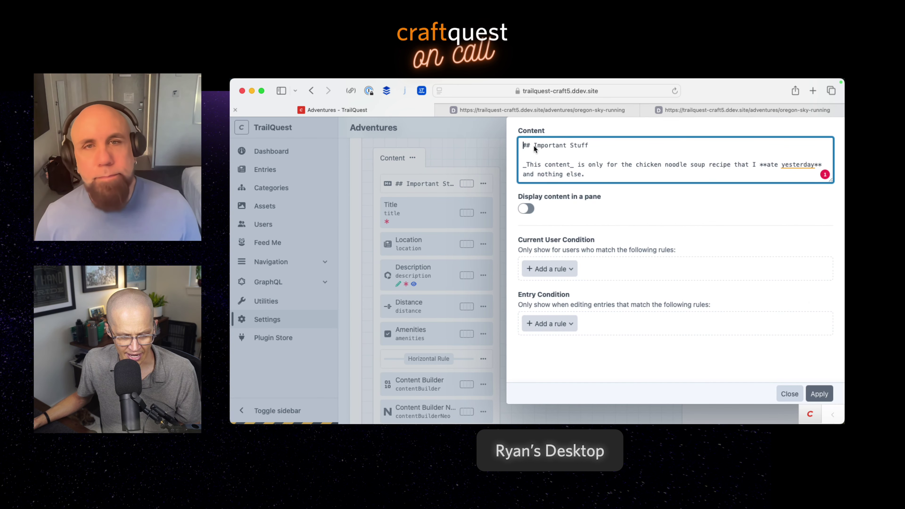
- Review the Markdown element's text and its option to display content in a pane, and apply the settings with that option off
left_click_drag(586, 175, 522, 147)
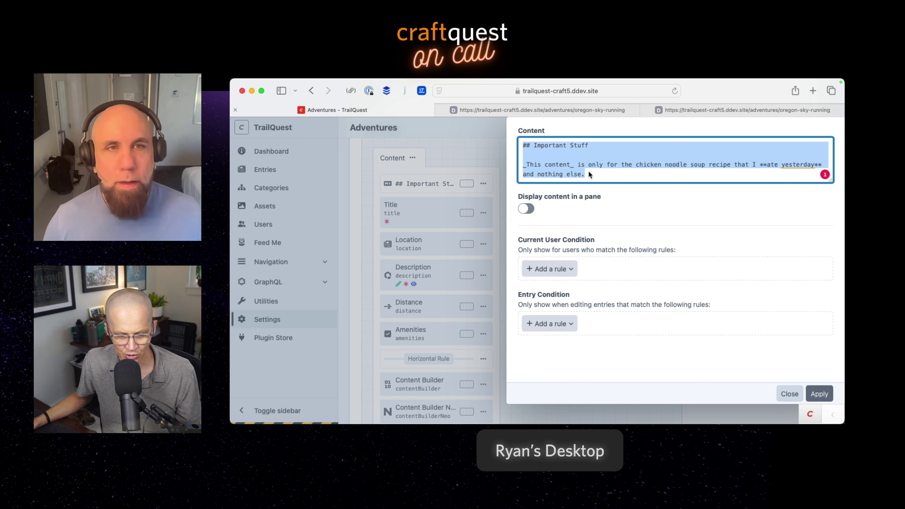
left_click_drag(587, 173, 522, 146)
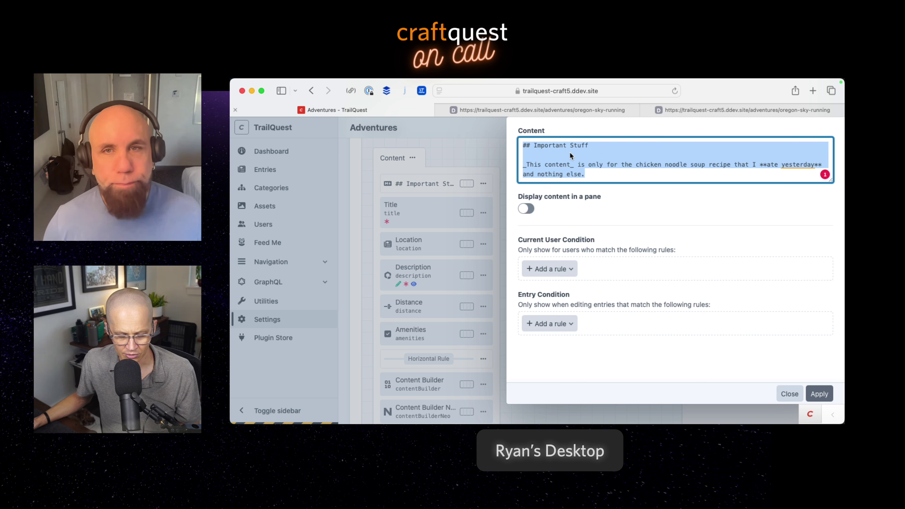
left_click(526, 210)
left_click(526, 211)
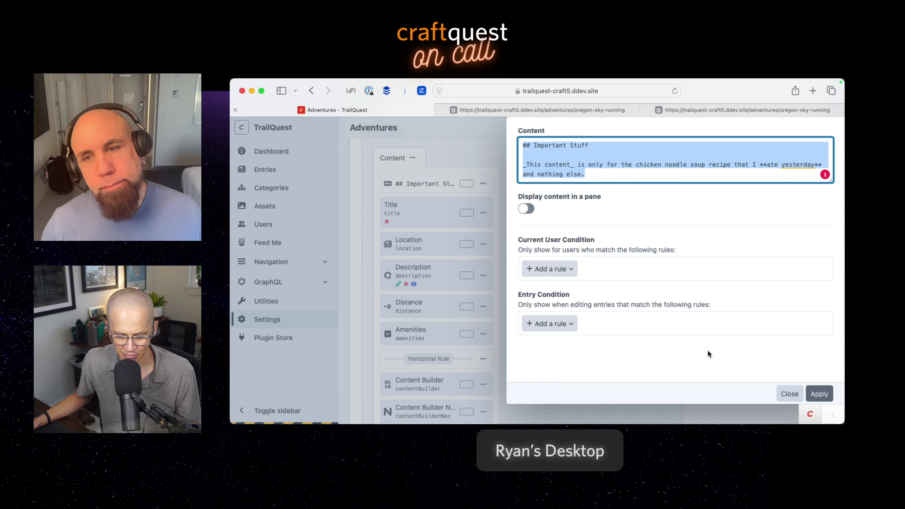
left_click(816, 393)
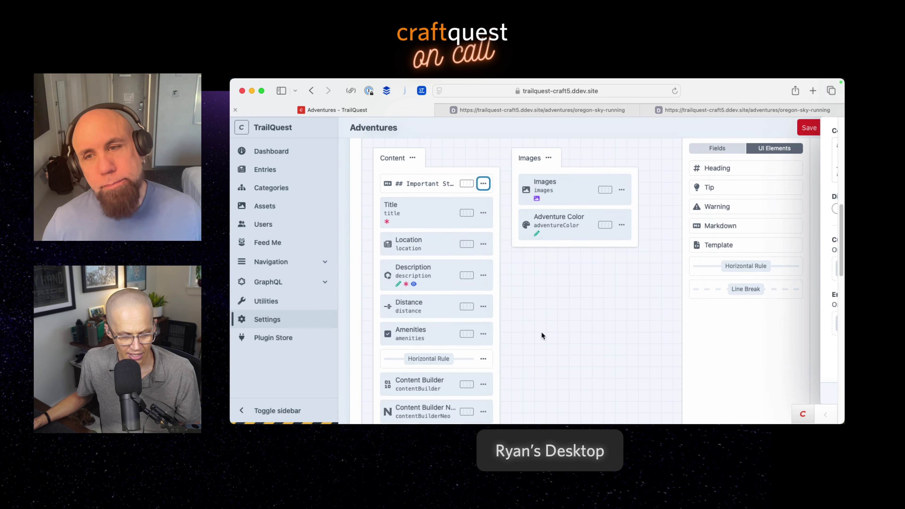
- Open the Entries section in a new browser tab and place that tab beside the Adventures settings tab
left_click(294, 175, "super")
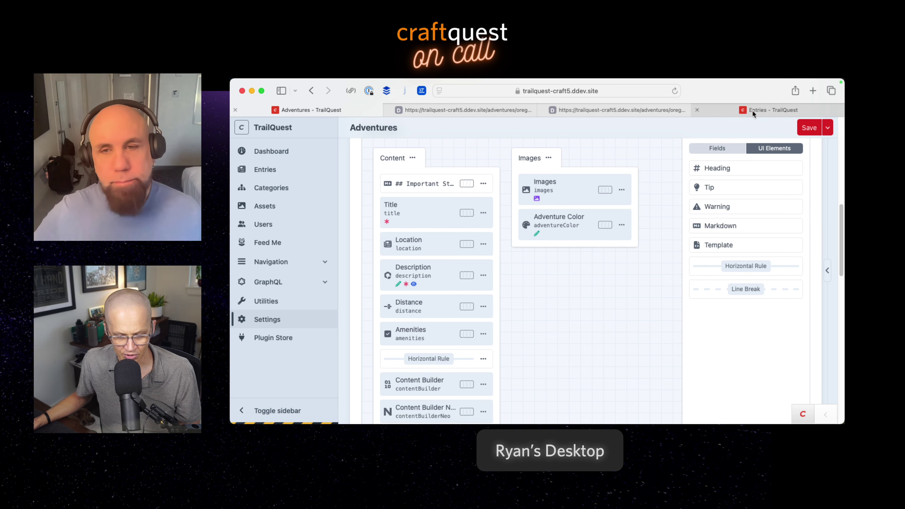
left_click(671, 111)
left_click_drag(671, 121, 446, 112)
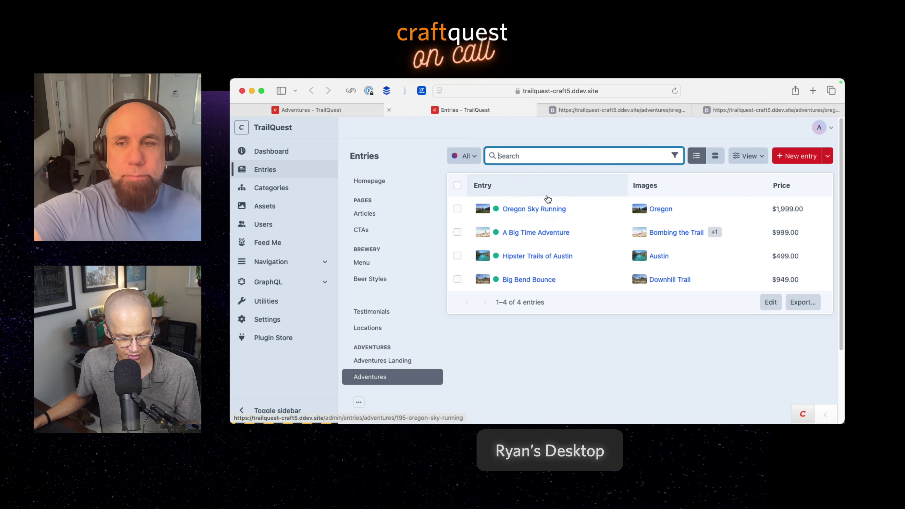
- Open the Oregon Sky Running entry and examine how the Important Stuff Markdown text is rendered above the Title field
left_click(536, 206)
left_click(543, 208)
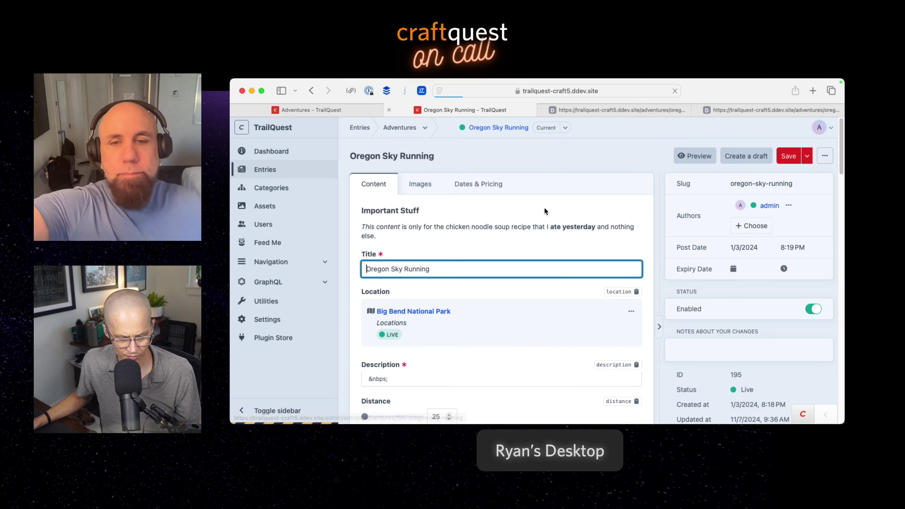
left_click_drag(361, 209, 463, 237)
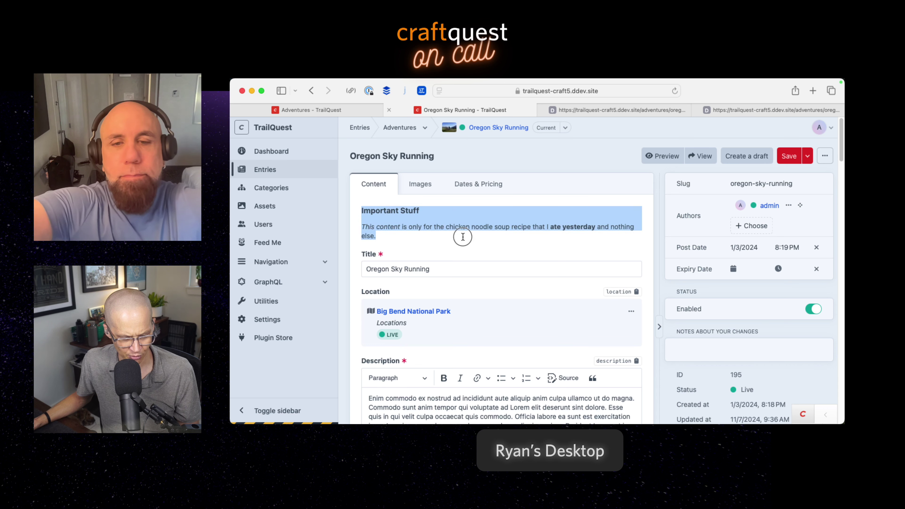
left_click(553, 242)
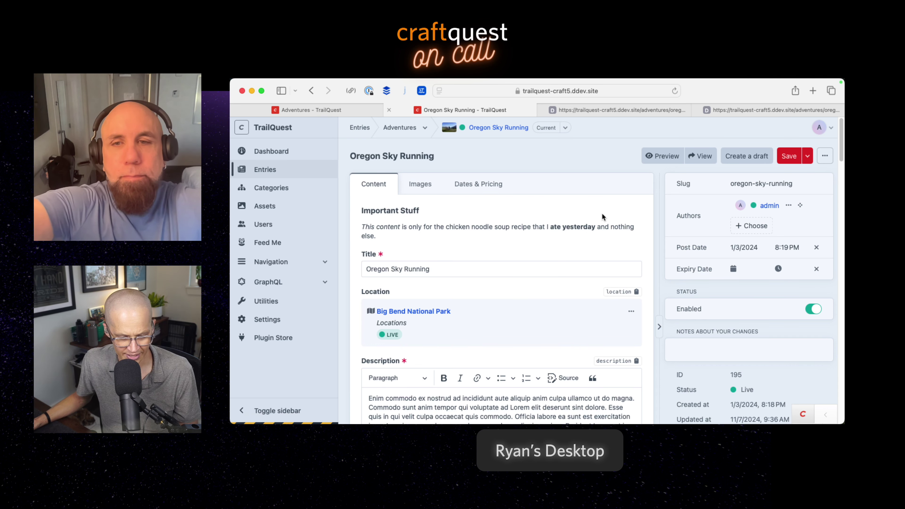
- Turn on displaying content in a pane for the Adventures entry type's Important Stuff Markdown element, apply it and save the entry type
left_click(311, 110)
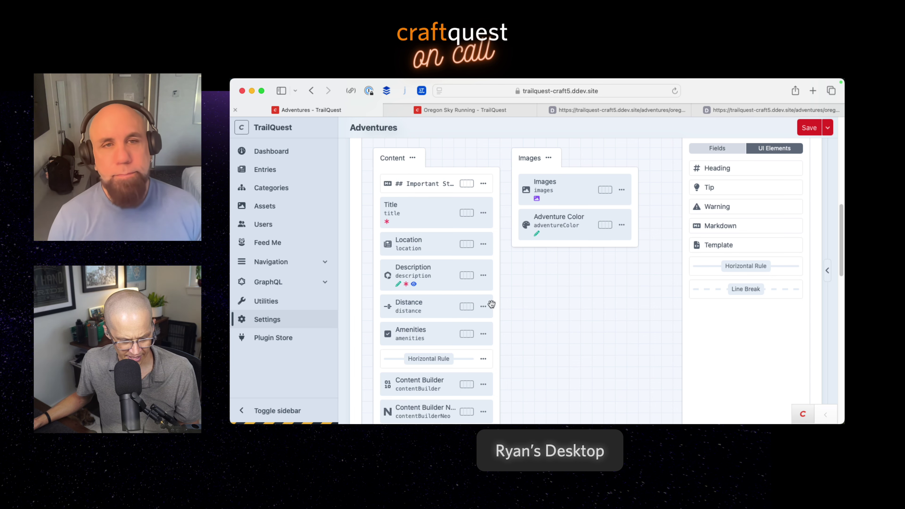
left_click(483, 183)
left_click(494, 196)
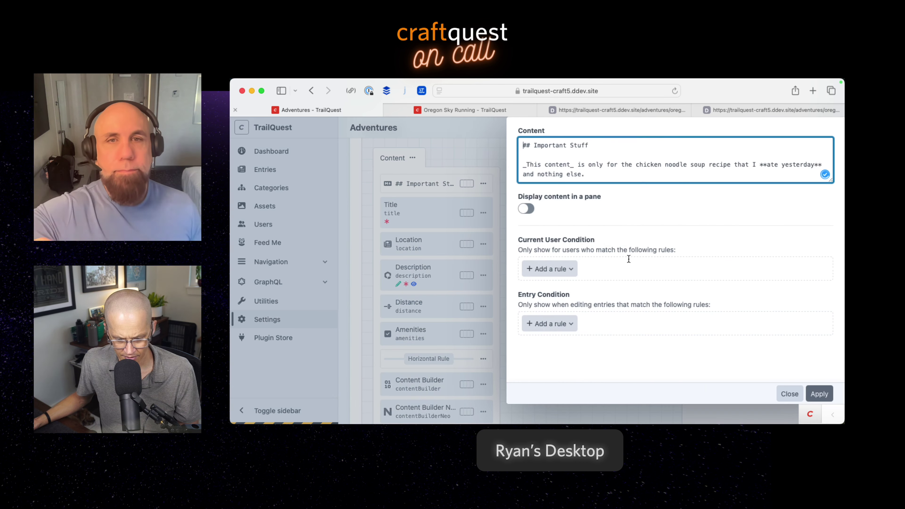
left_click(526, 209)
left_click(815, 393)
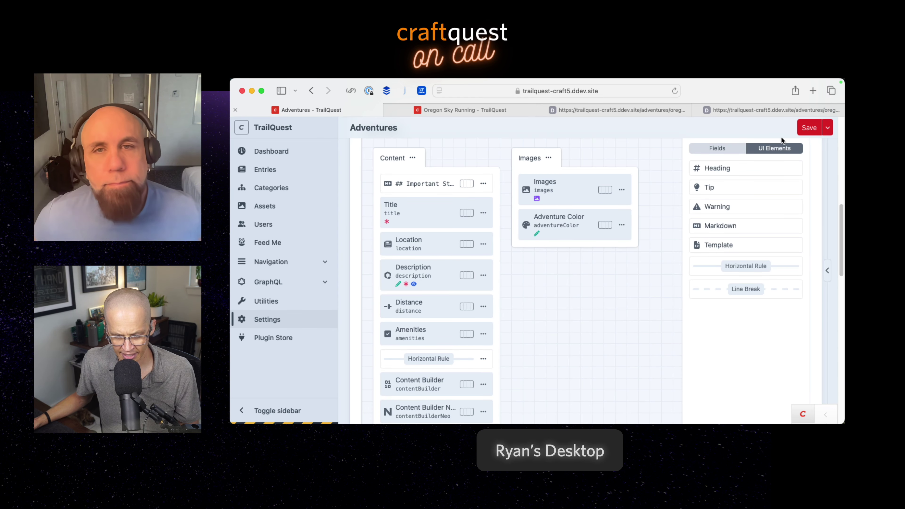
key("super+s")
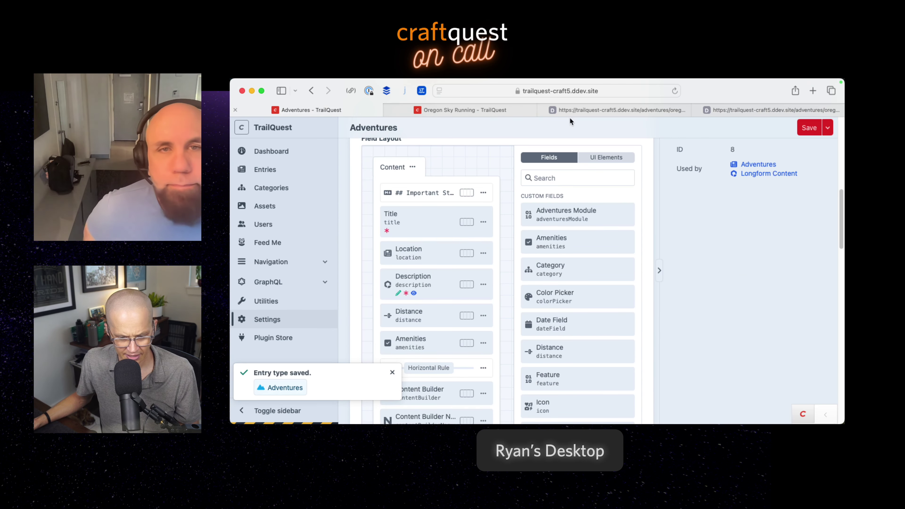